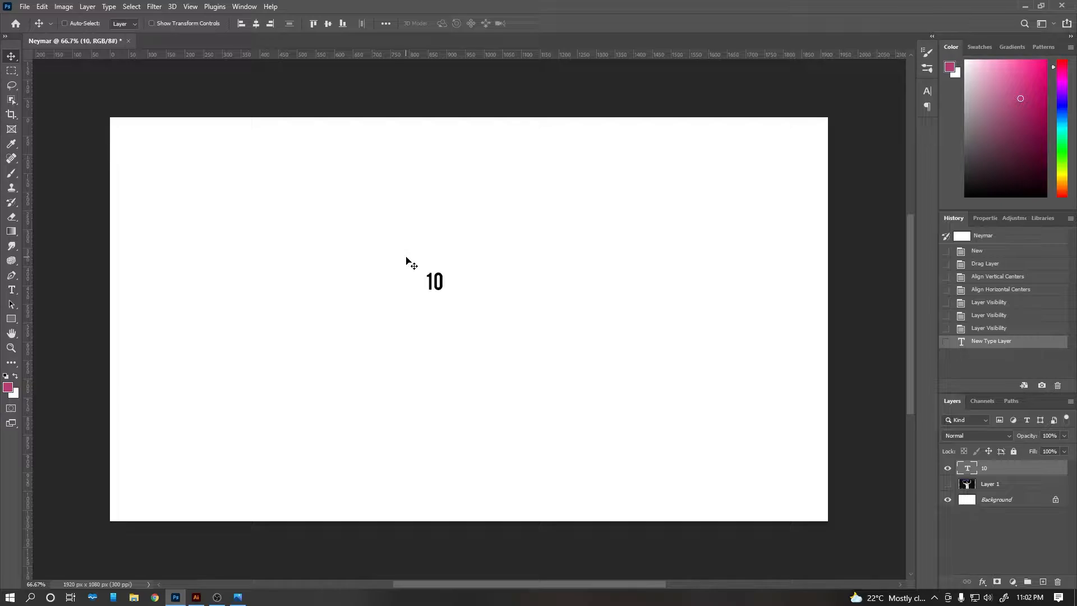
Enlarge the "10" text to about 1471% of its size so it fills the middle of the canvas.
key(ctrl+t)
drag(445, 292, 606, 418)
drag(522, 308, 552, 362)
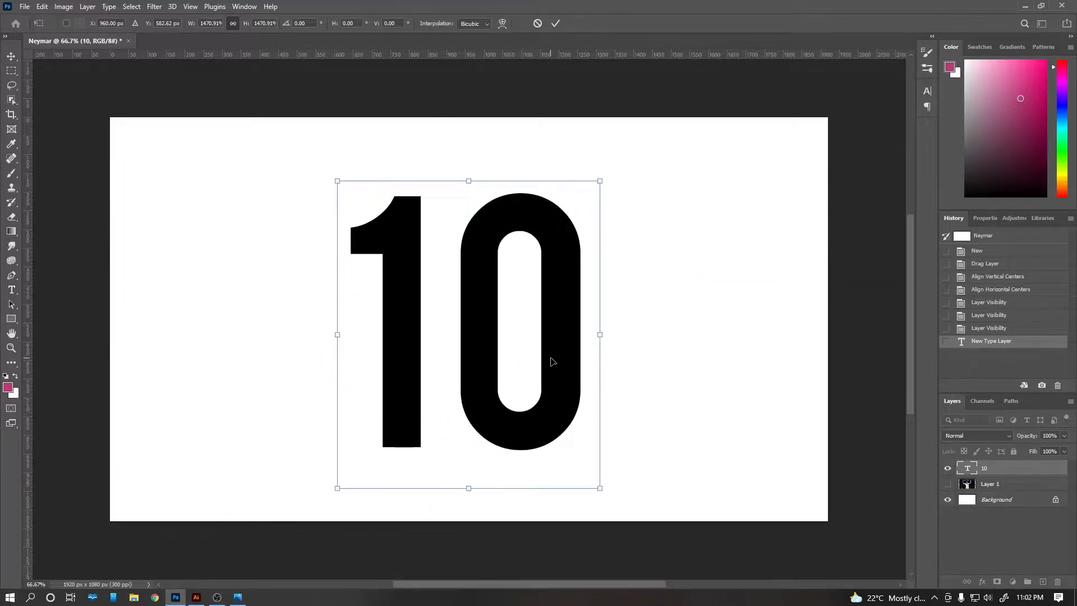
key(Return)
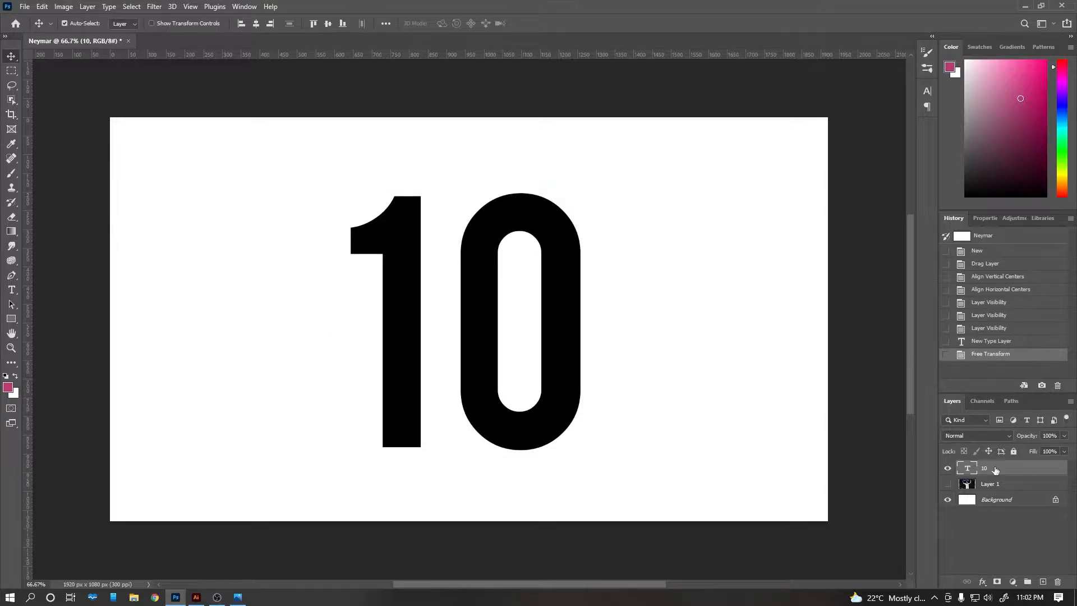
Tighten the letter tracking of the "10" text, trying -20 and settling on -100.
click(927, 91)
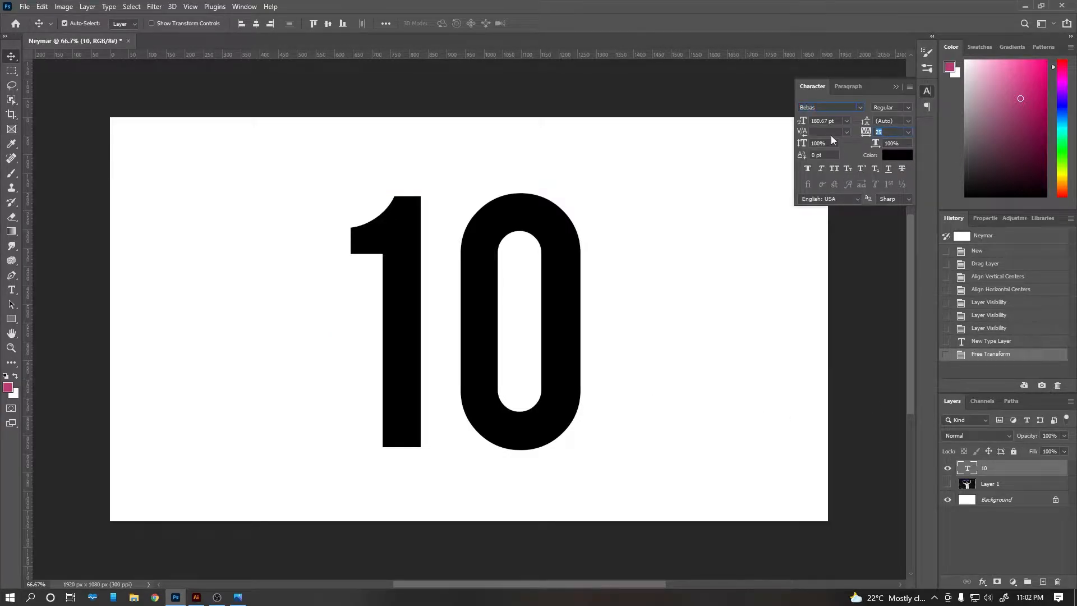
text(-20)
key(Return)
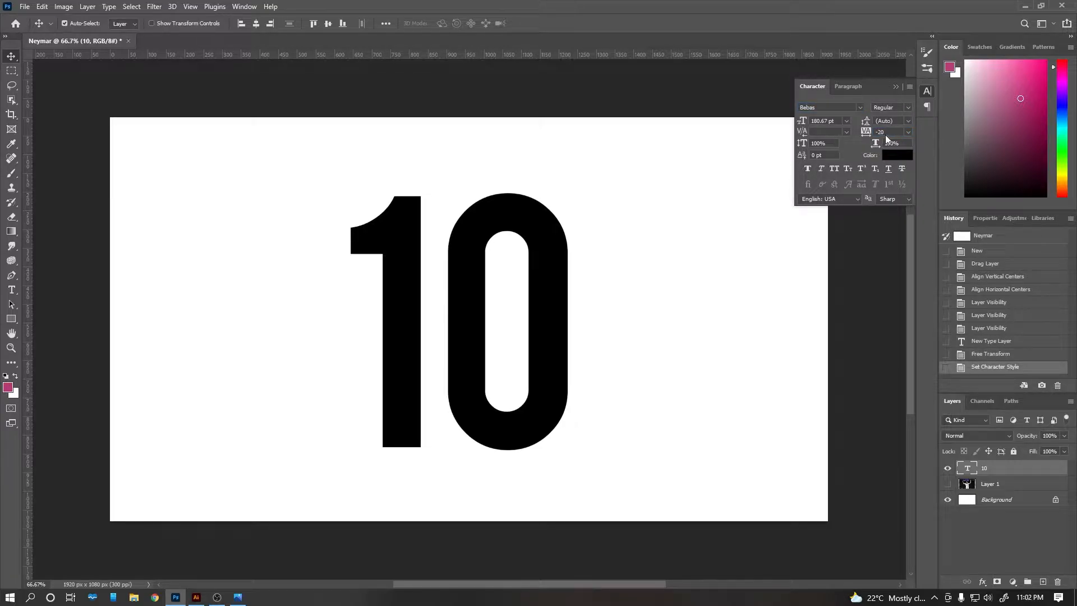
text(-100)
key(Return)
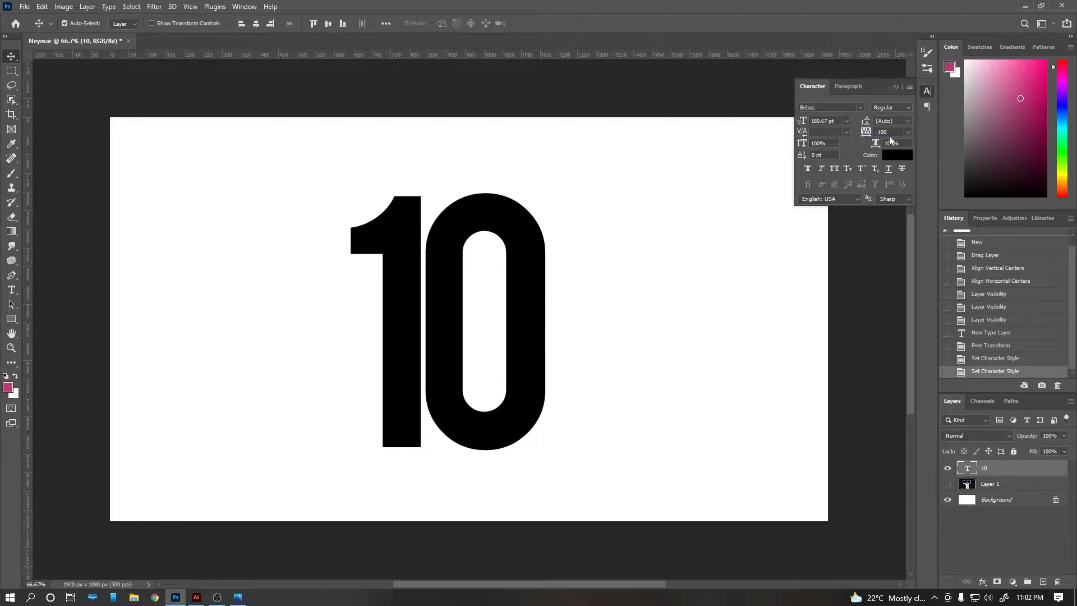
Set the "10" text to 150 pt with -85 tracking and center it vertically and horizontally on the canvas.
click(839, 122)
text(180)
key(Return)
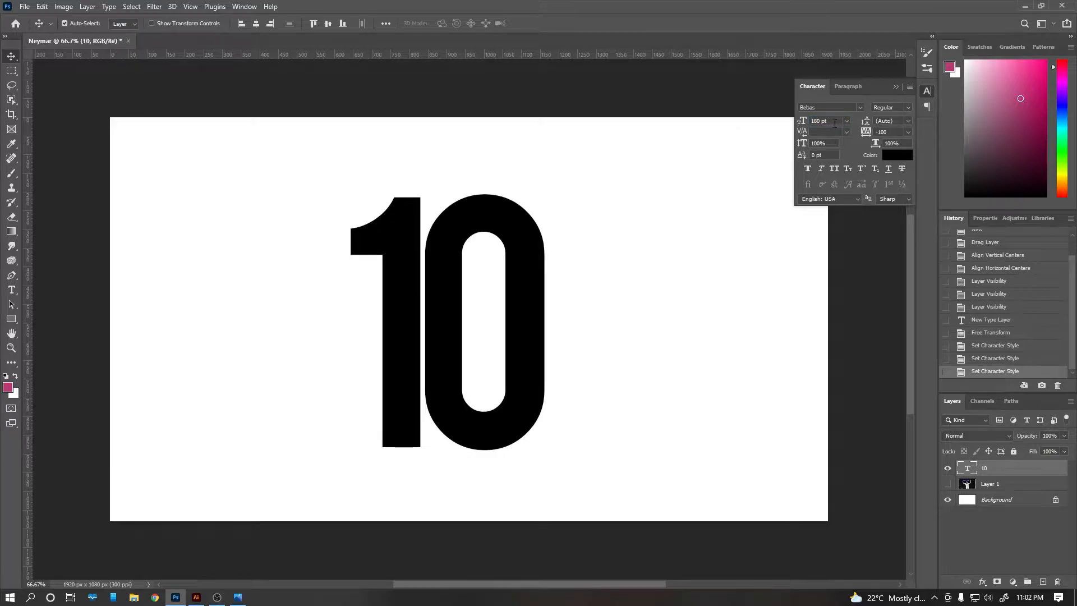
text(150)
key(Return)
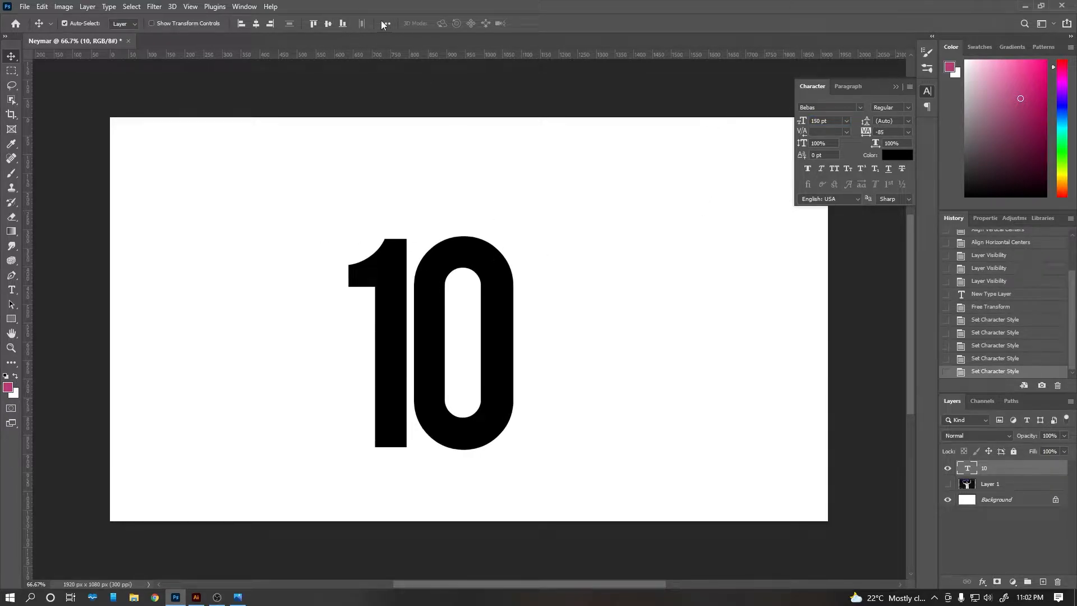
click(327, 25)
click(252, 25)
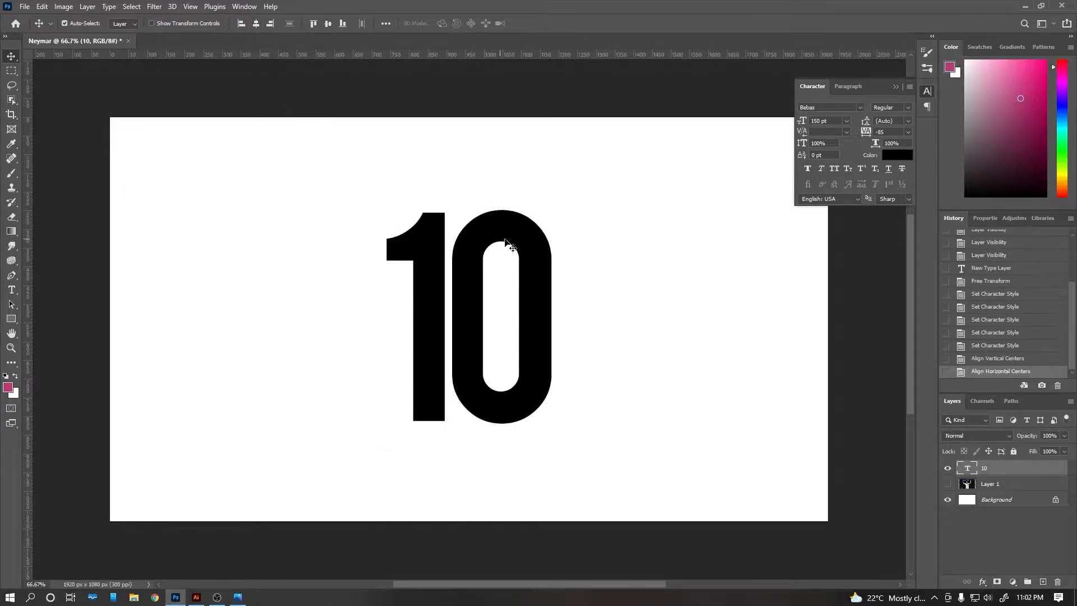
Scale the "10" text up to about 169.93 pt and recenter it horizontally and vertically on the canvas.
key(ctrl+t)
drag(553, 199, 568, 181)
key(Return)
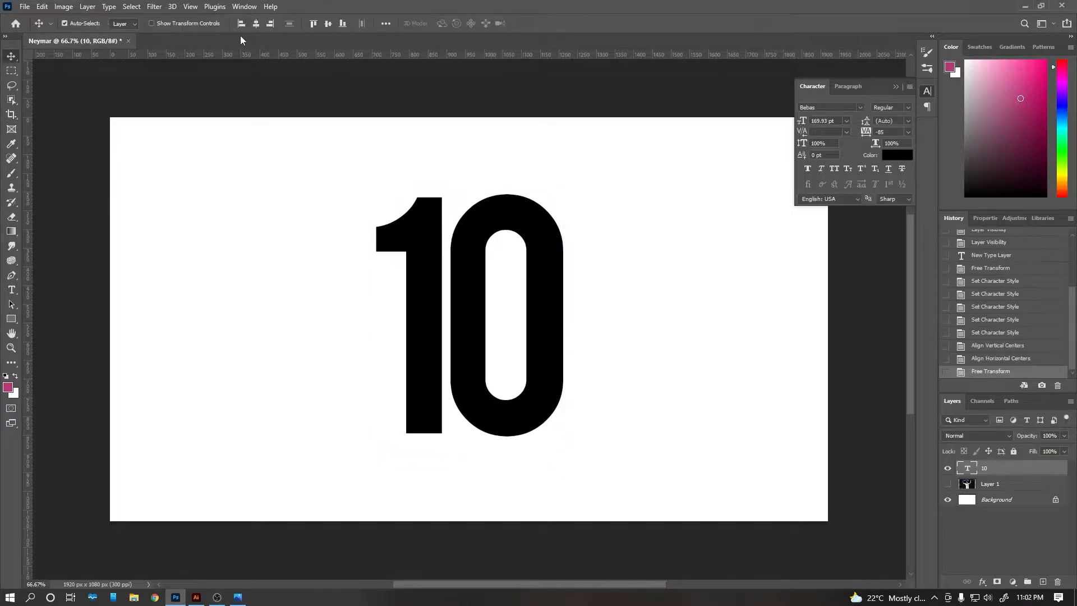
click(261, 27)
click(328, 23)
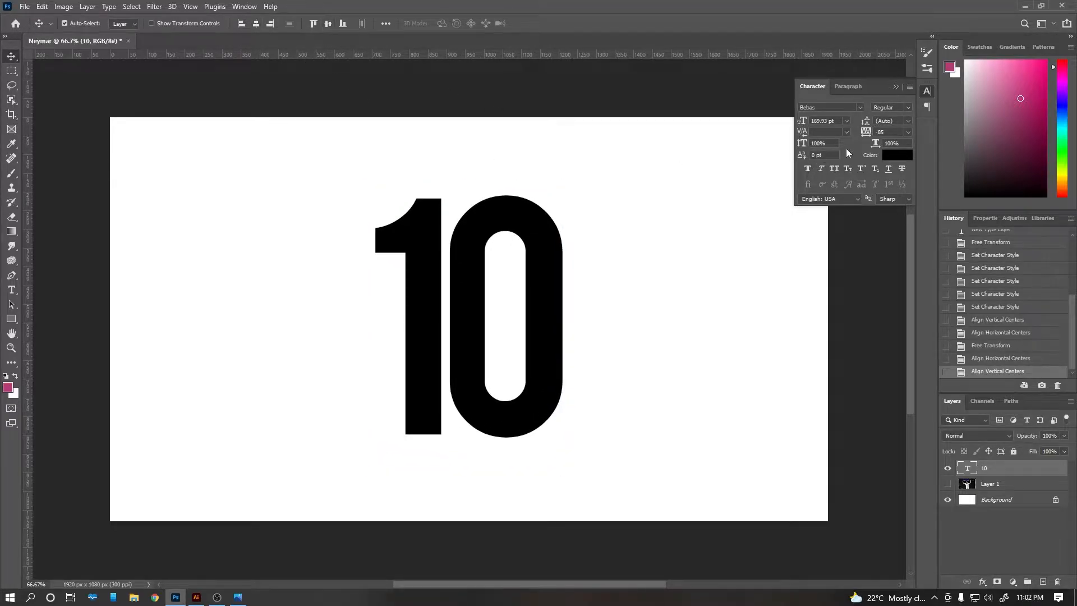
Set the font size of the "10" text to 170 pt and center it again on the canvas.
click(835, 121)
text(170)
key(Return)
click(328, 23)
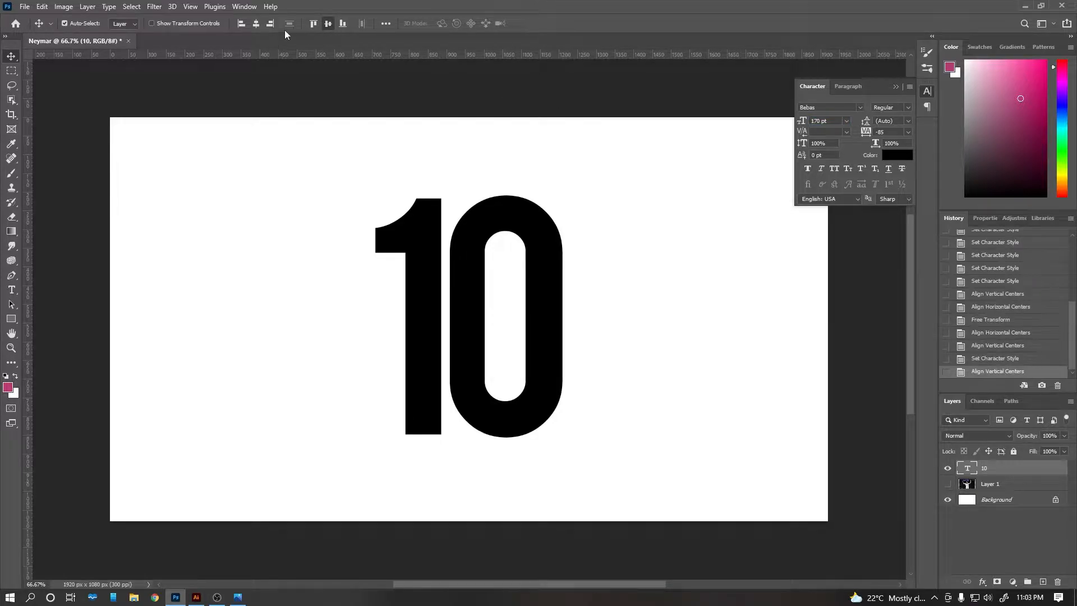
click(257, 25)
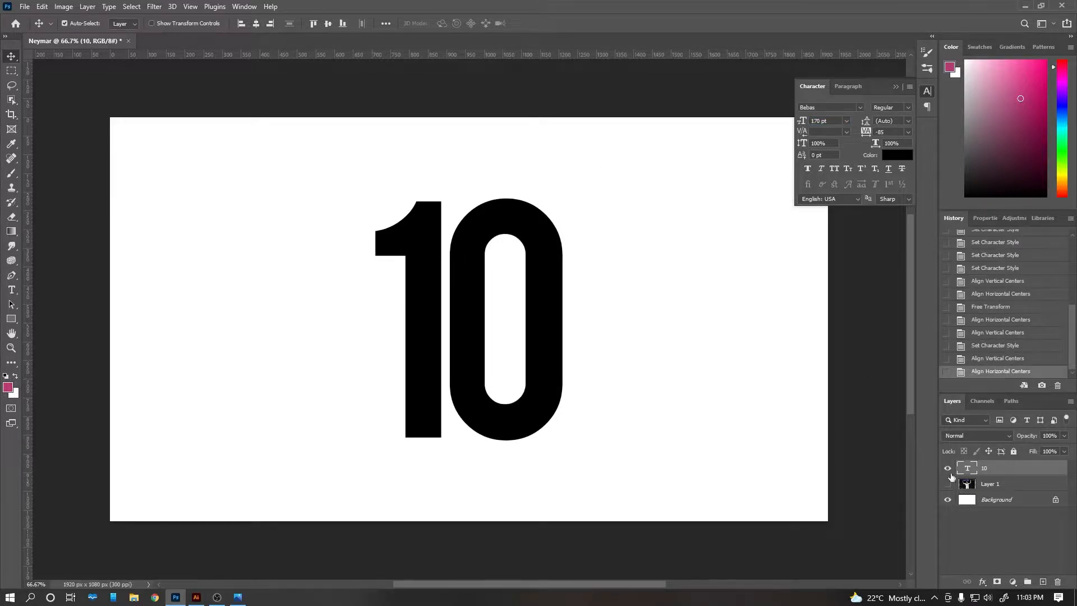
Show the player photo on Layer 1 and scale it down to about 61% behind the "10" text.
click(948, 484)
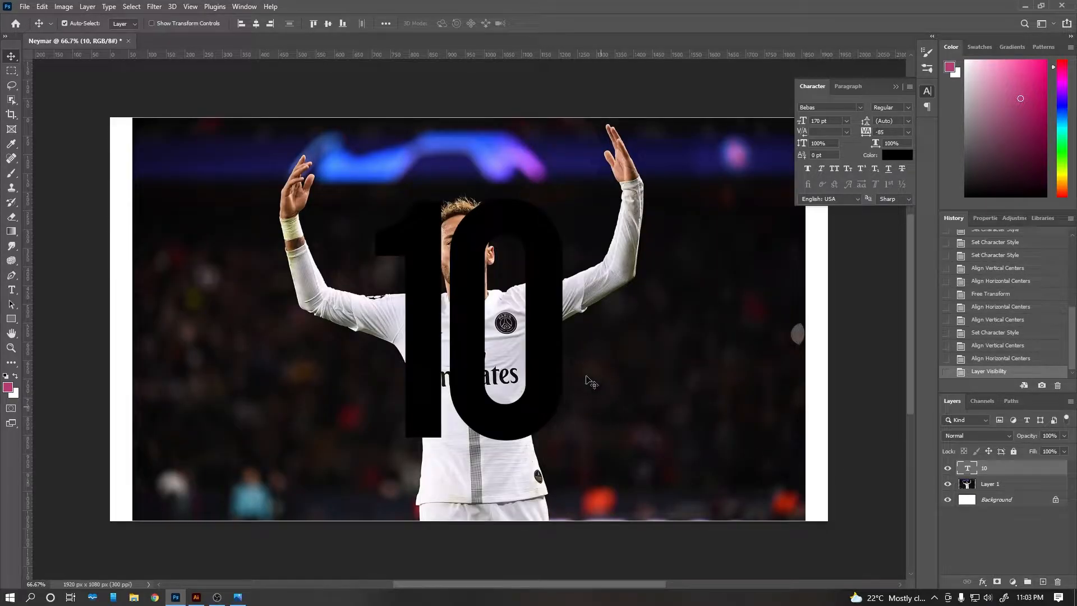
click(624, 228)
key(ctrl+t)
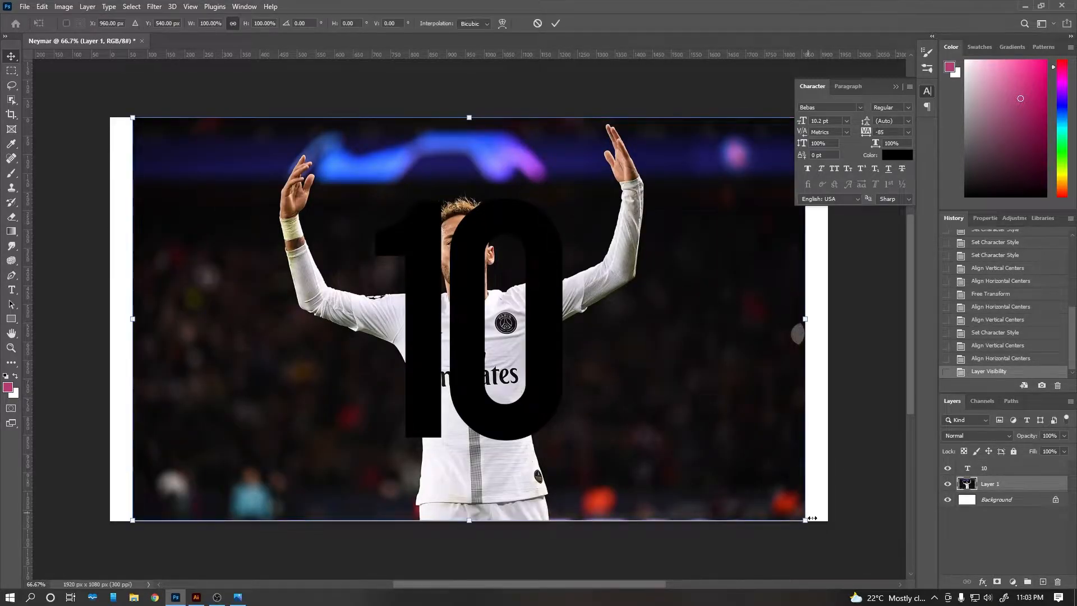
drag(806, 520, 692, 424)
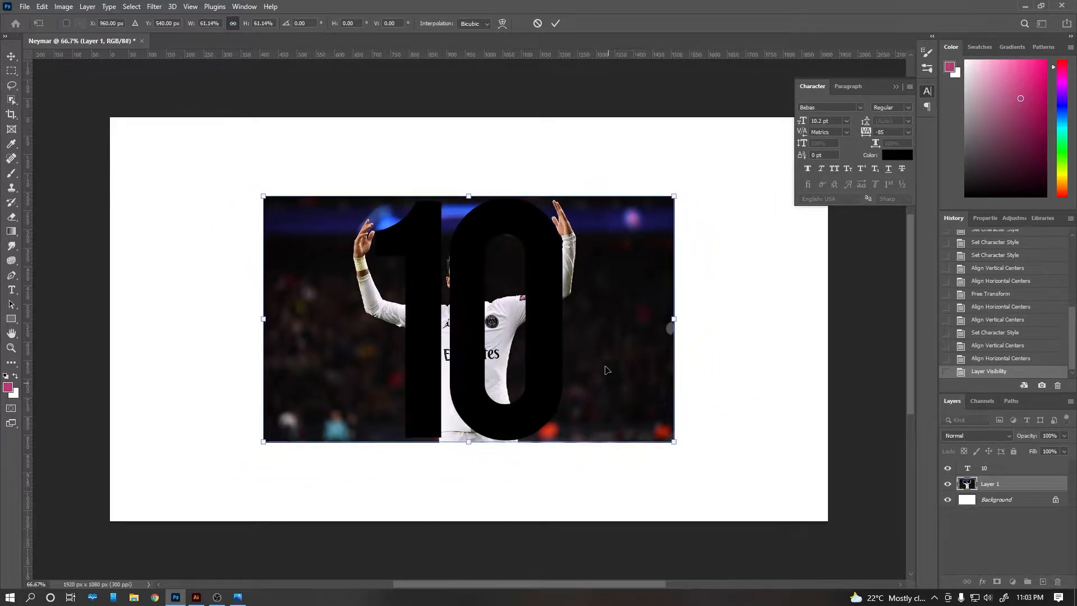
drag(602, 359, 610, 343)
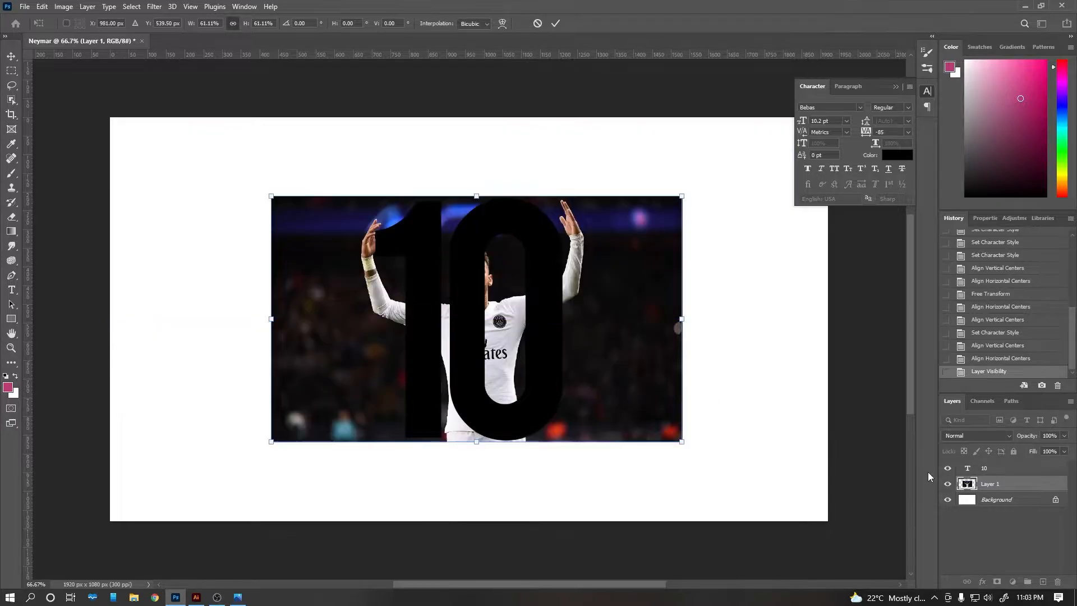
Toggle the photo layer off and on to compare, and shift the photo horizontally to fit behind the digits.
click(948, 485)
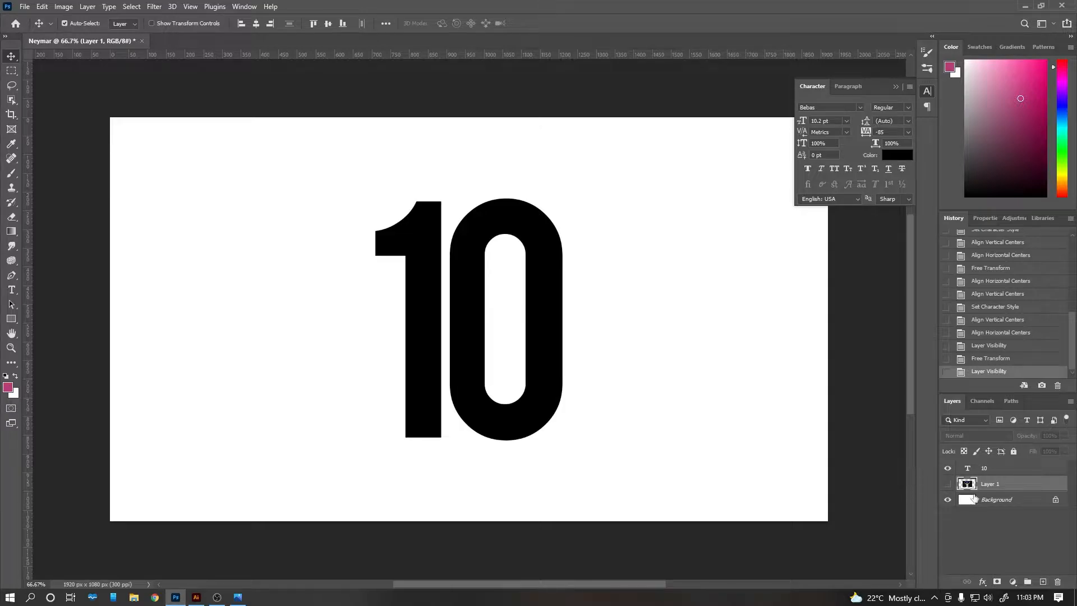
click(947, 484)
drag(642, 284, 639, 283)
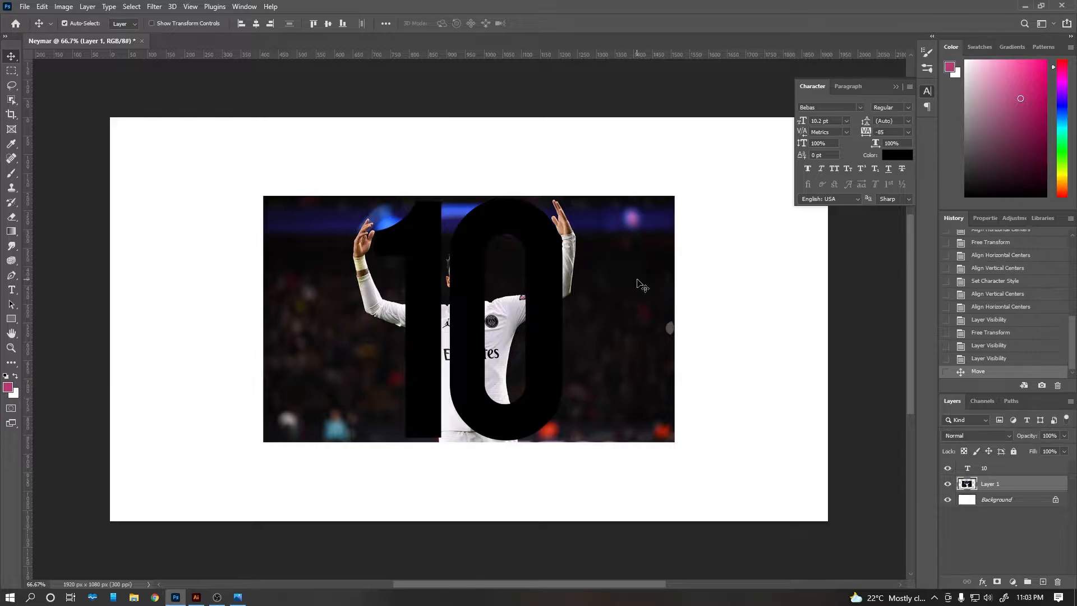
key(shift+Right)
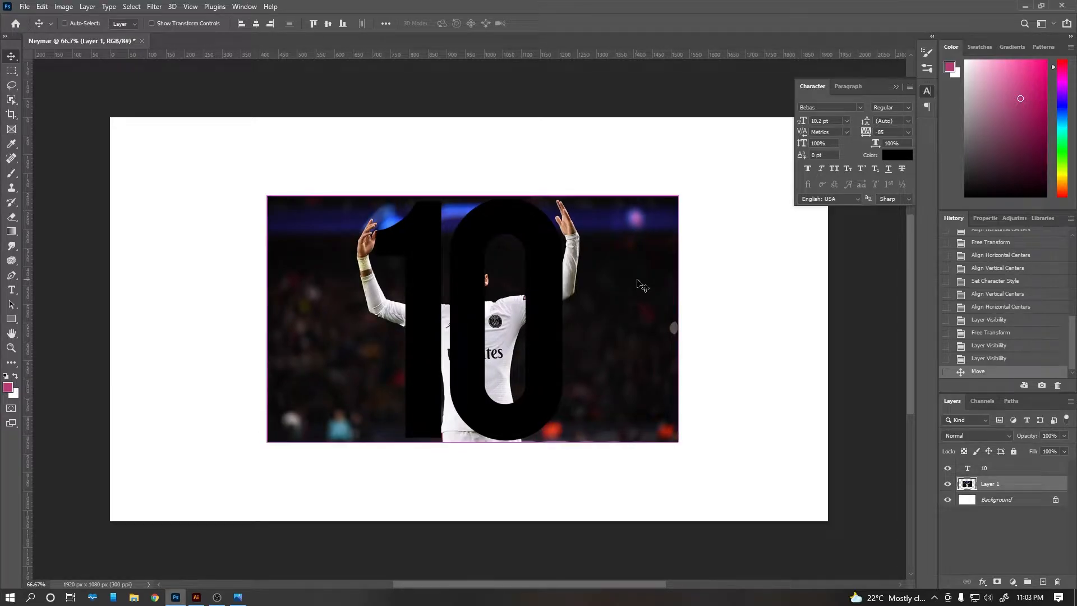
Enlarge the "10" text to about 108% and set its font size to 185 pt.
ctrl+click(558, 289)
key(ctrl+t)
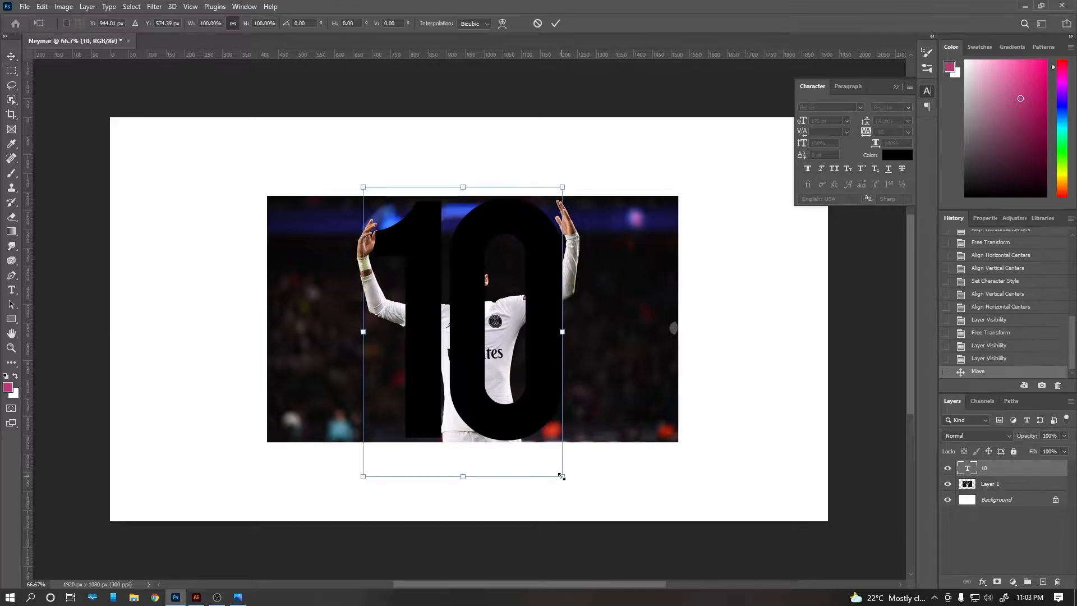
drag(565, 474, 570, 489)
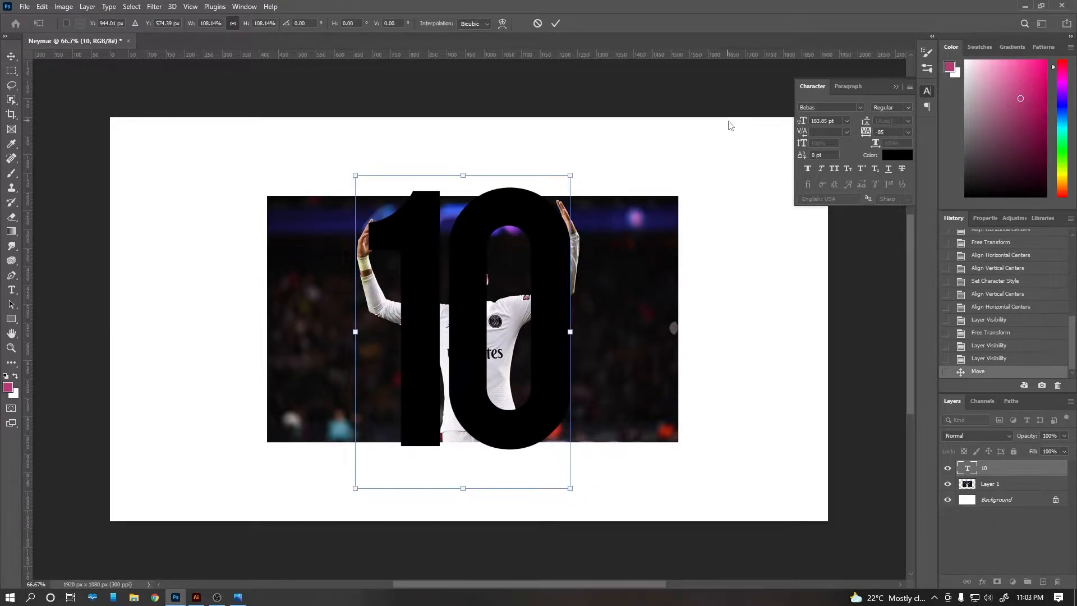
key(Return)
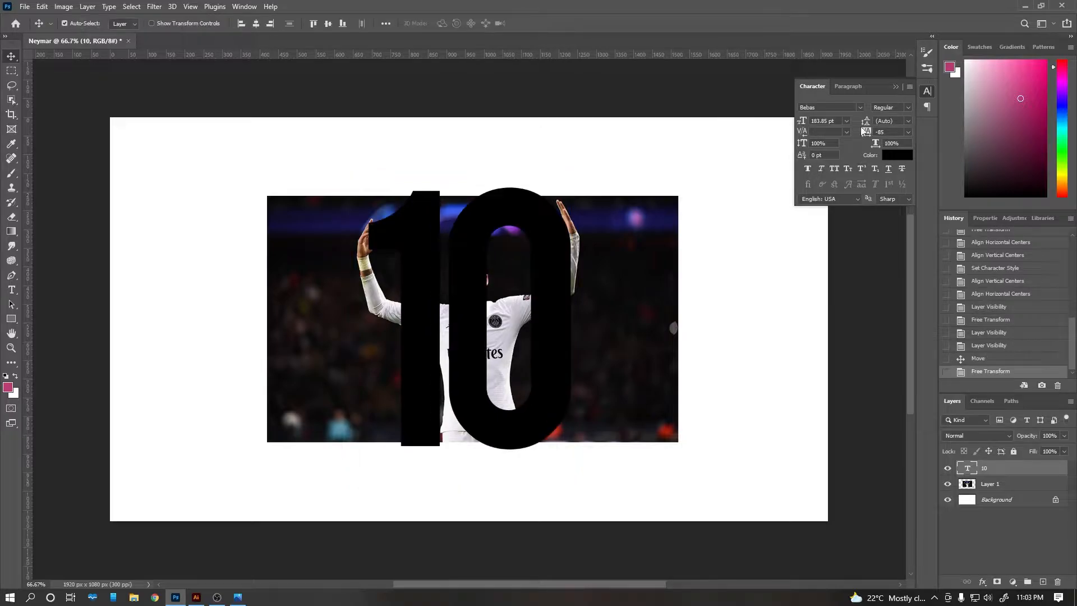
click(835, 120)
text(185)
key(Return)
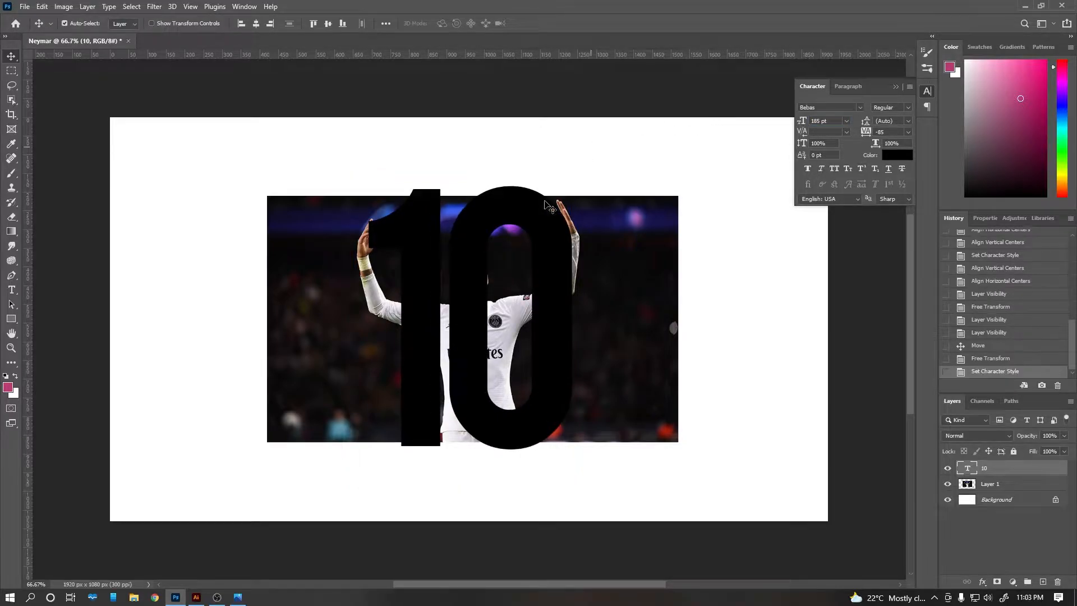
Move Layer 1 above the "10" text layer and lower its opacity to 49%.
click(629, 253)
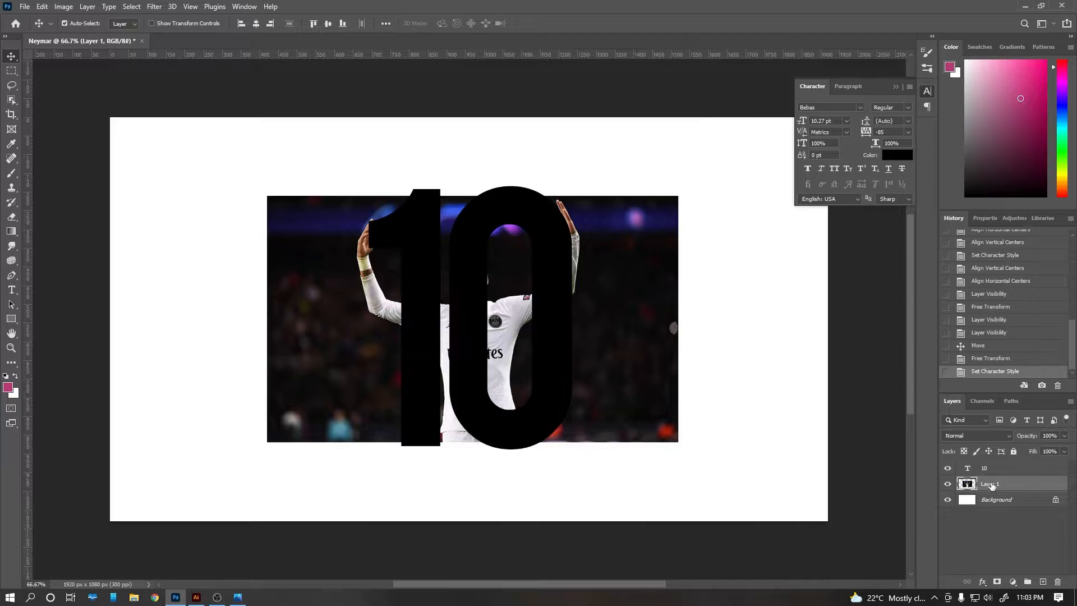
drag(992, 486, 991, 468)
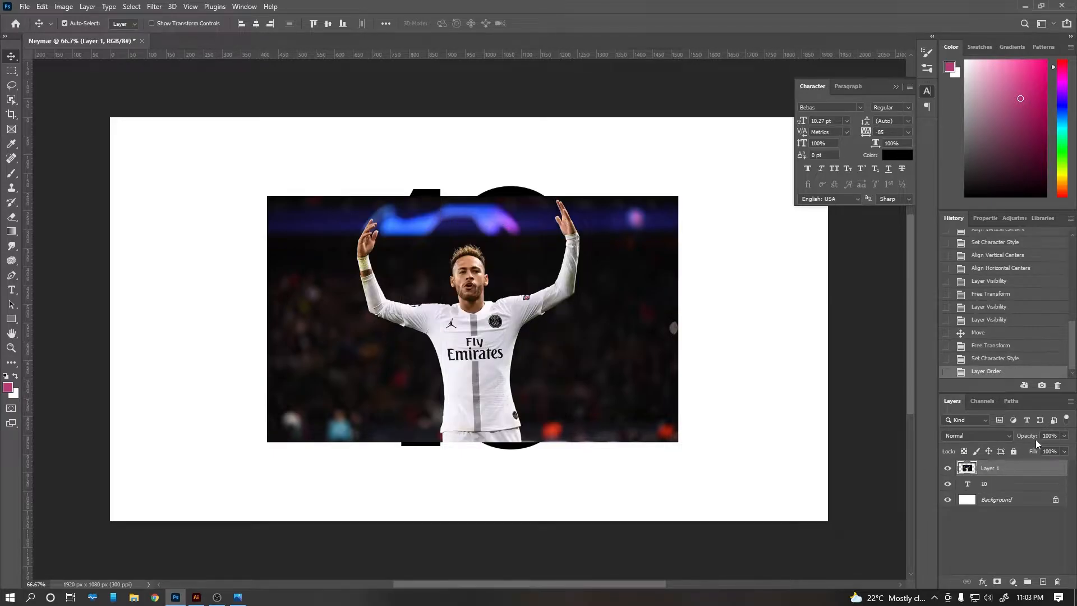
drag(1032, 436, 1002, 451)
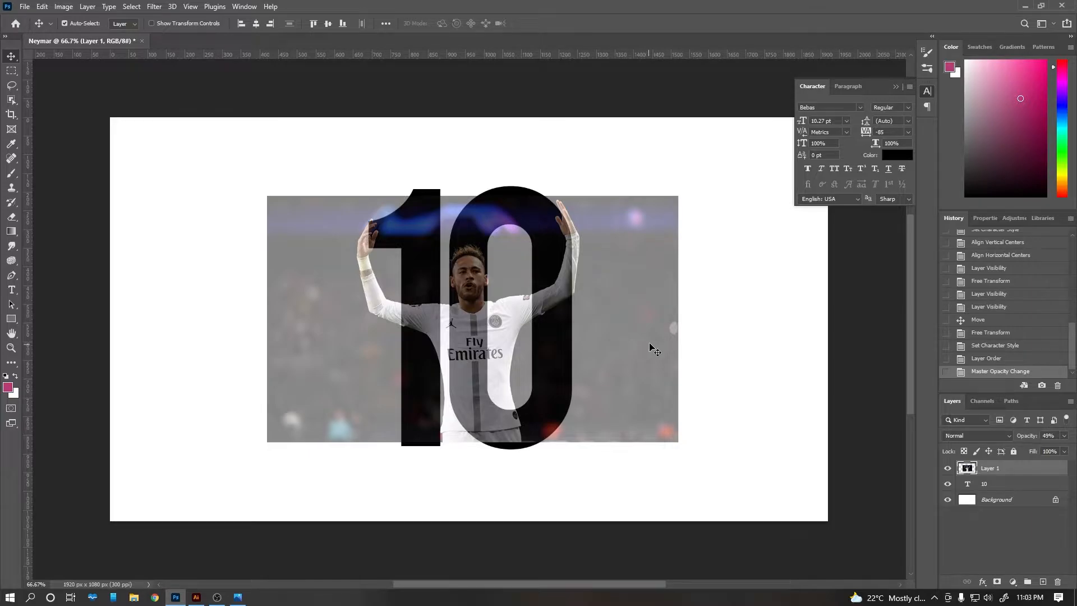
Scale the semi-transparent photo up to about 111% over the digits and nudge it slightly left.
drag(649, 349, 652, 364)
key(ctrl+z)
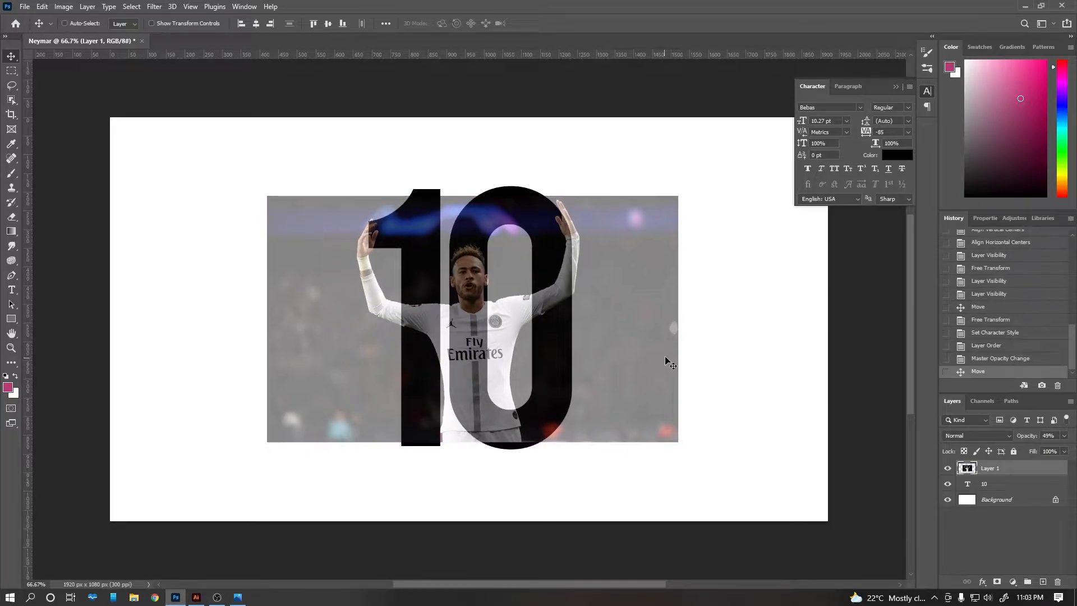
key(ctrl+t)
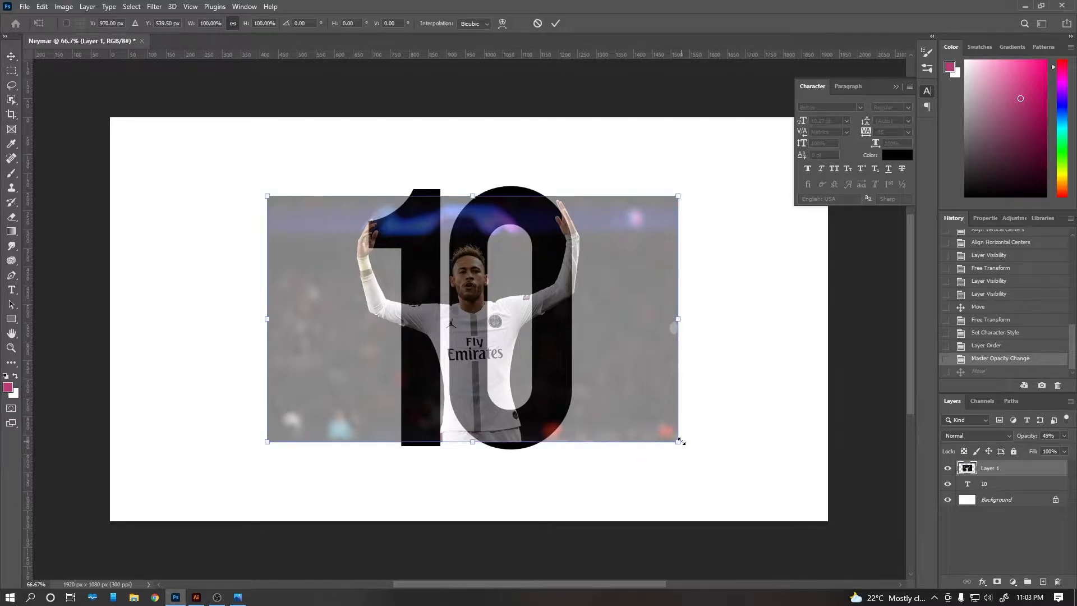
drag(678, 441, 701, 461)
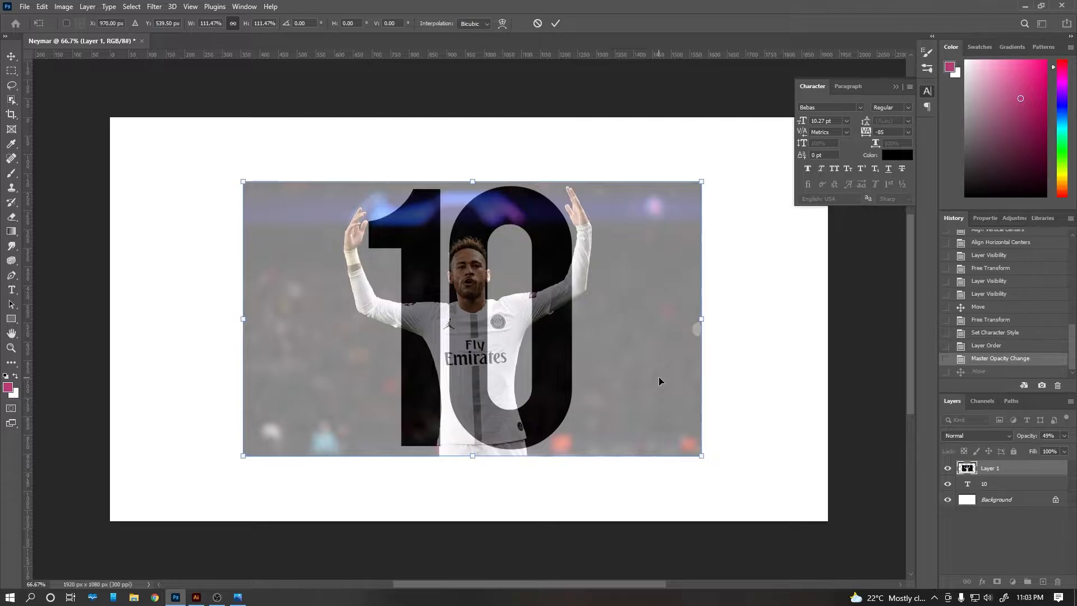
key(Return)
key(Left)
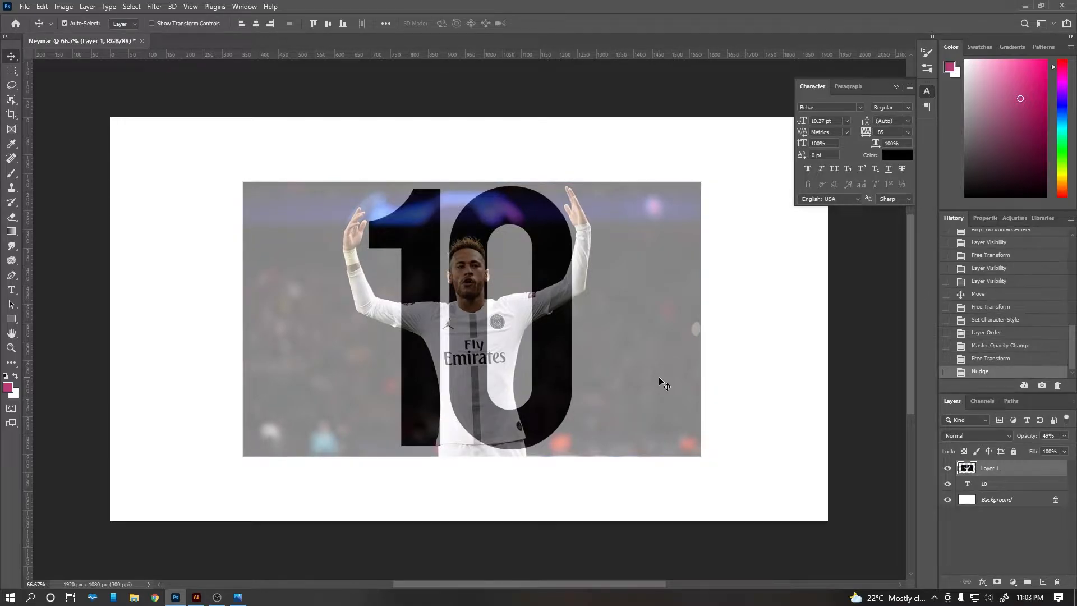
Restore Layer 1 to 100% opacity and clip it to the "10" text layer with a clipping mask.
click(1048, 435)
text(100)
key(Return)
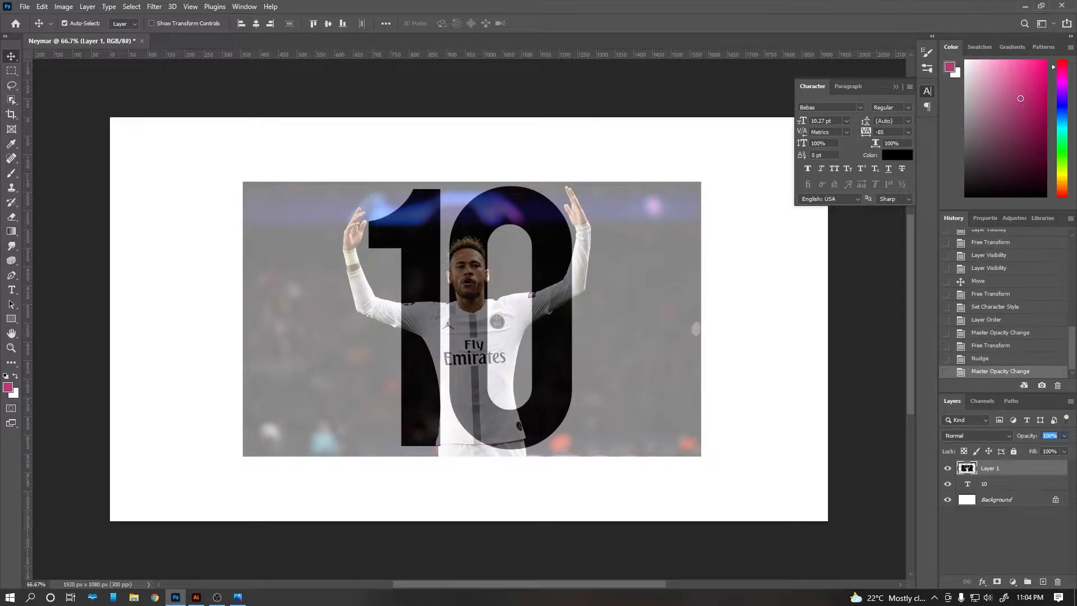
key(ctrl+alt+g)
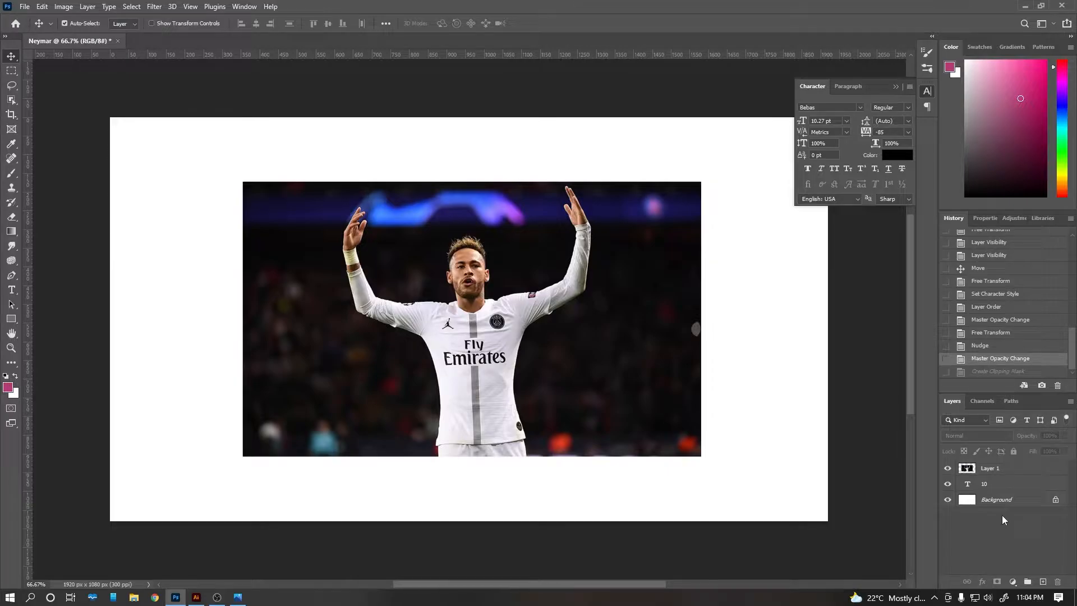
alt+click(1002, 475)
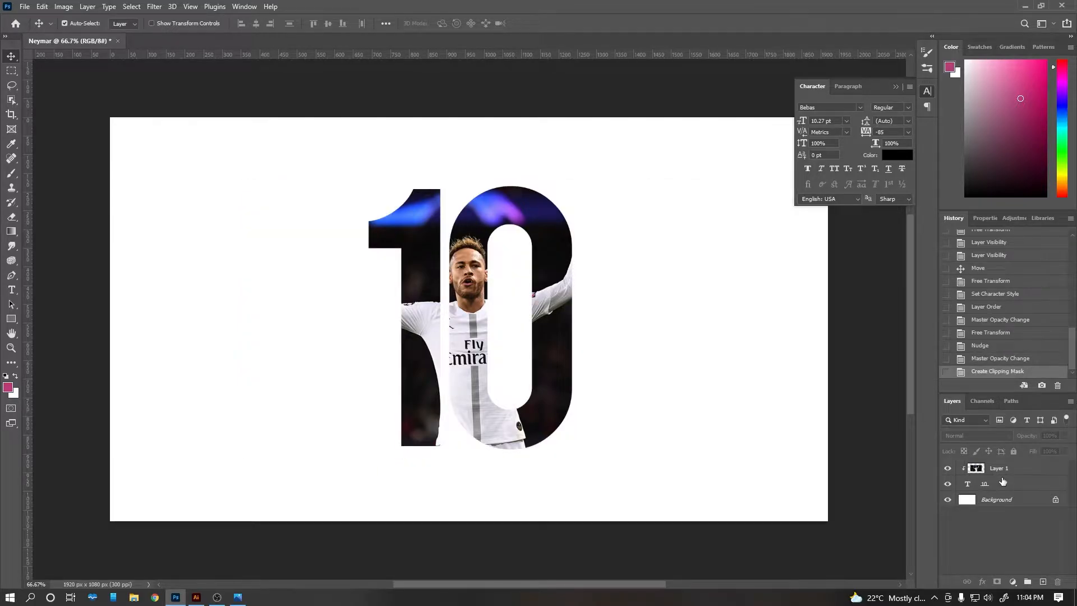
Rasterize the "10" text layer beneath the clipped photo.
click(1001, 471)
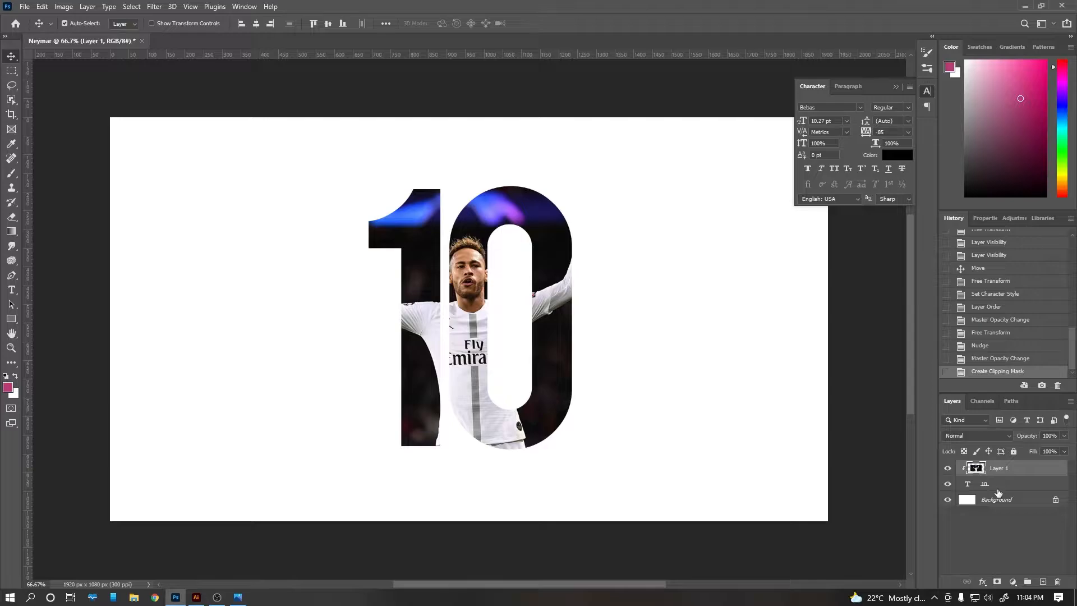
click(999, 492)
right_click(998, 493)
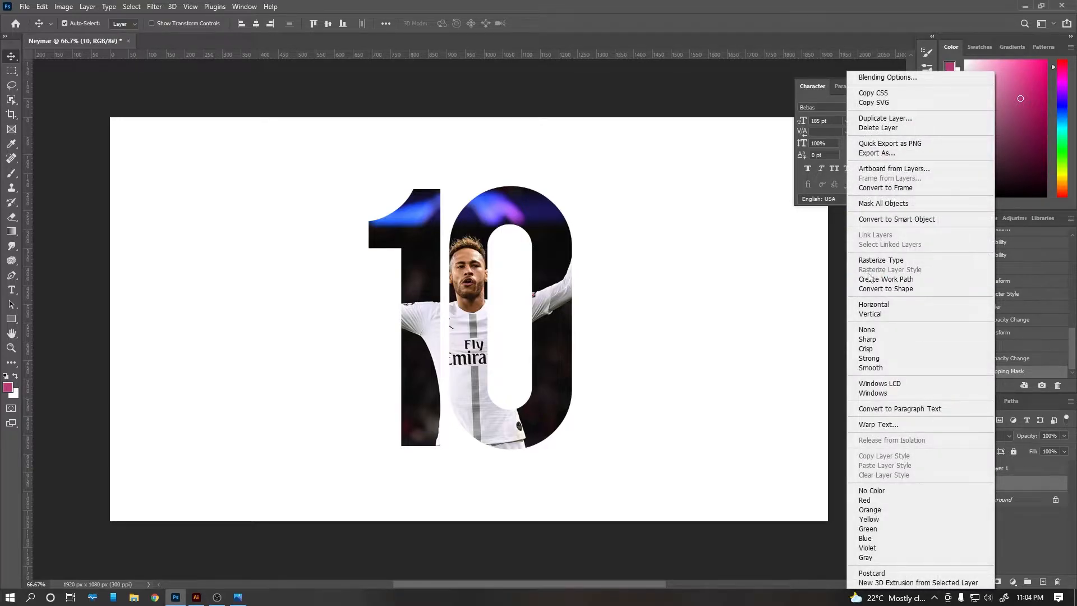
click(883, 262)
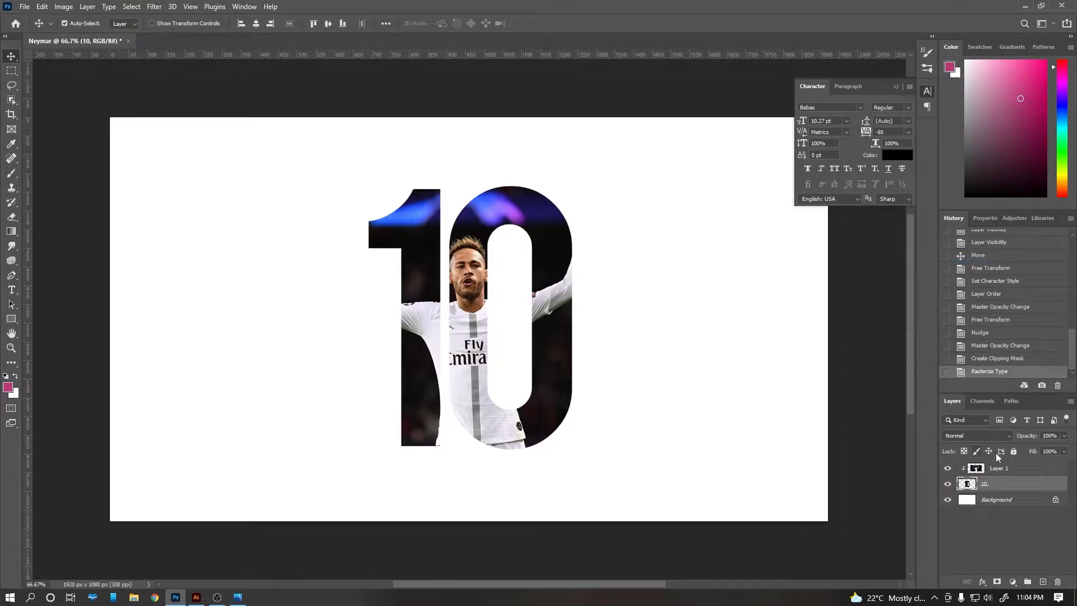
Add an Inner Shadow to the rasterized "10" layer with 100% opacity, a 110° angle and 12 px size.
right_click(1003, 488)
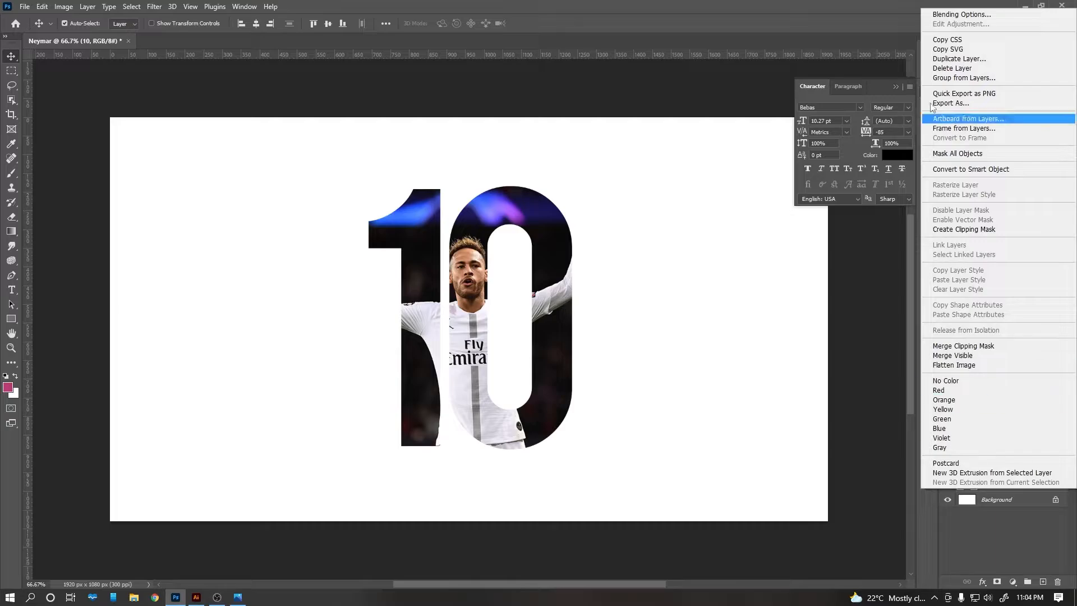
click(956, 15)
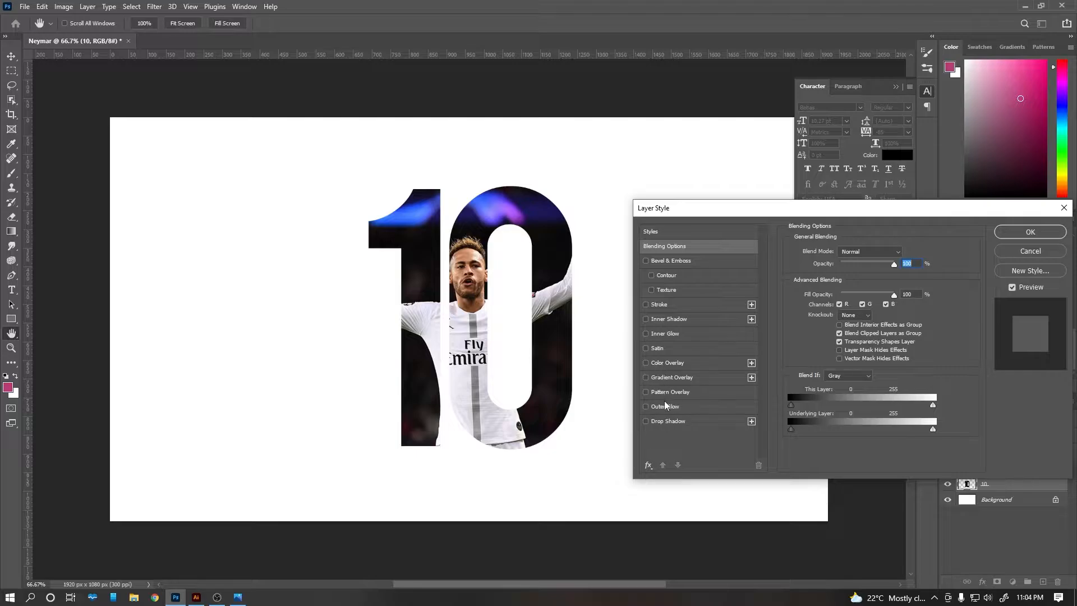
click(667, 320)
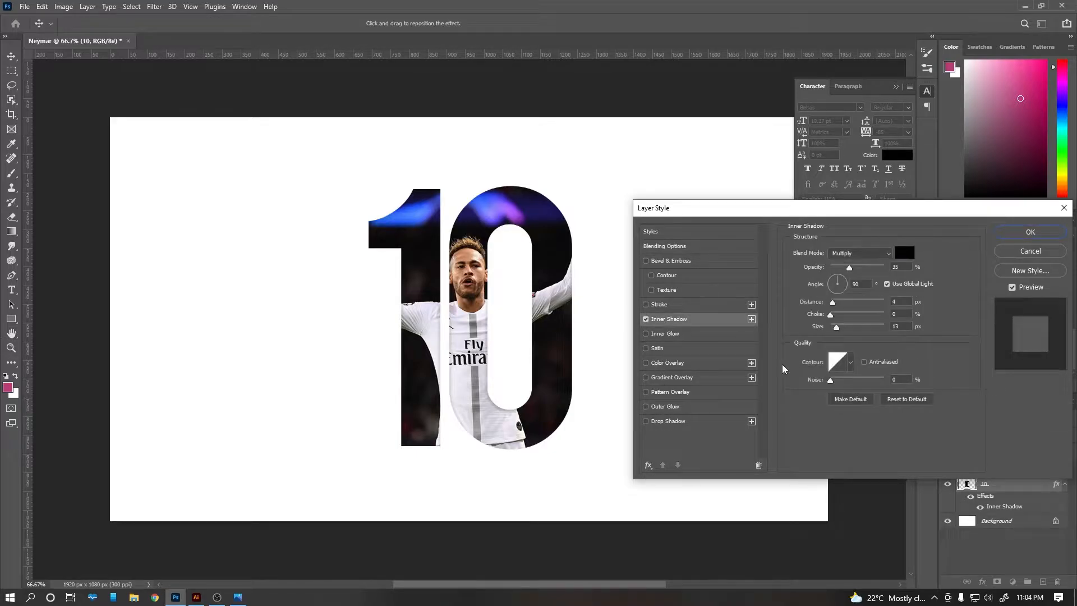
click(835, 279)
text(135)
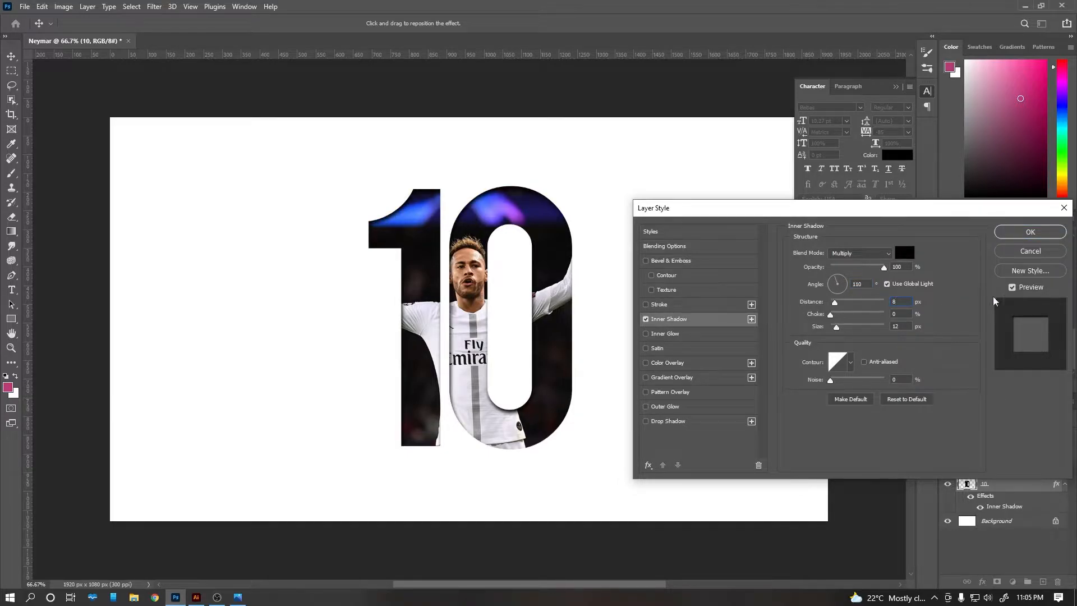
click(1011, 231)
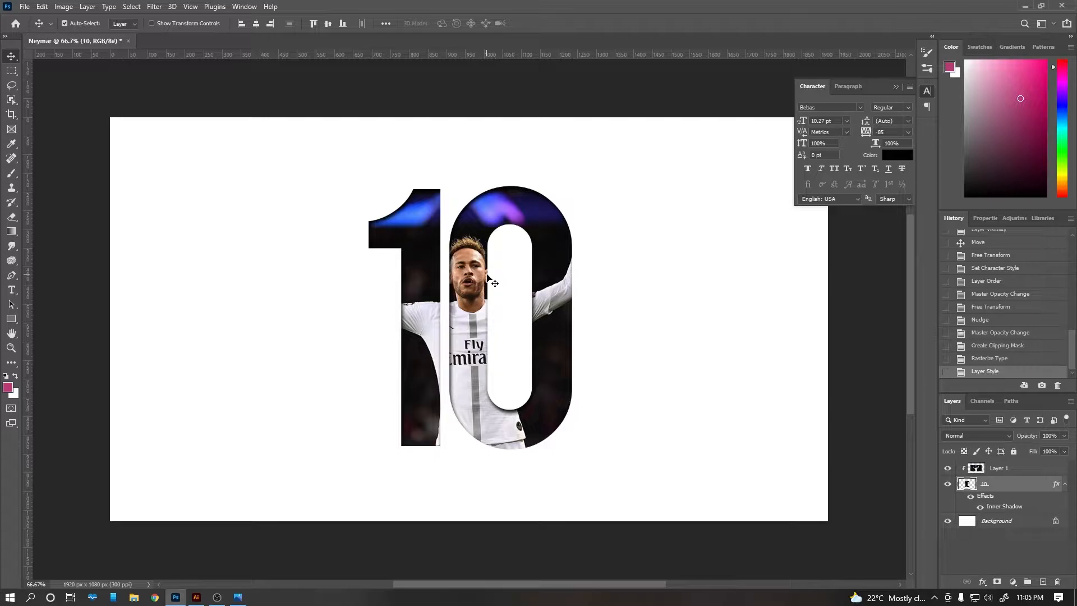
Duplicate Layer 1 and draw a rectangular selection around the raised arm beside the digit 1.
click(993, 469)
key(ctrl+j)
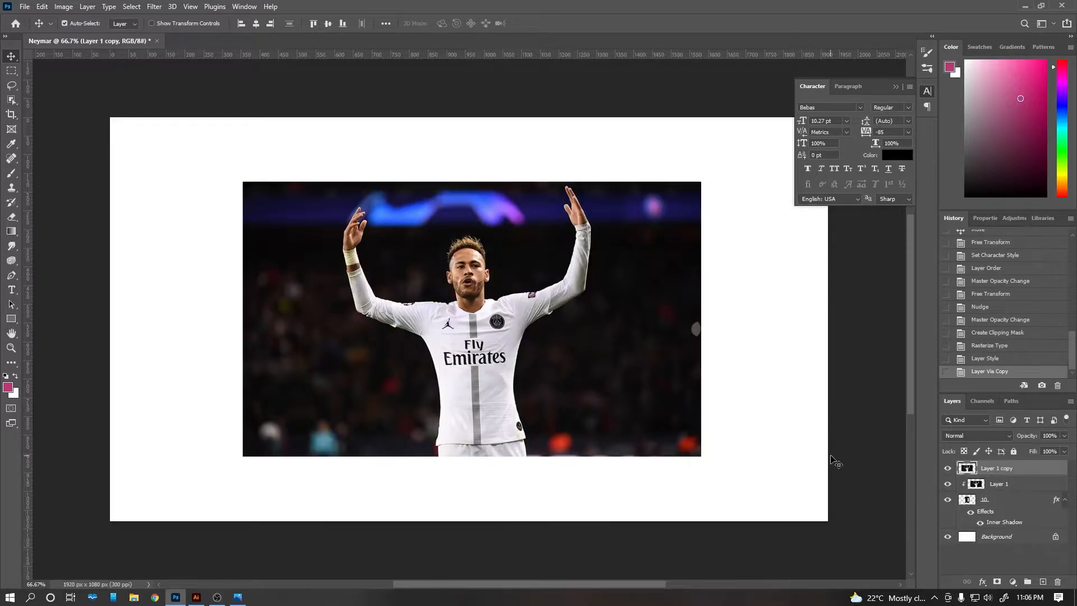
ctrl+click(356, 247)
ctrl+click(371, 264)
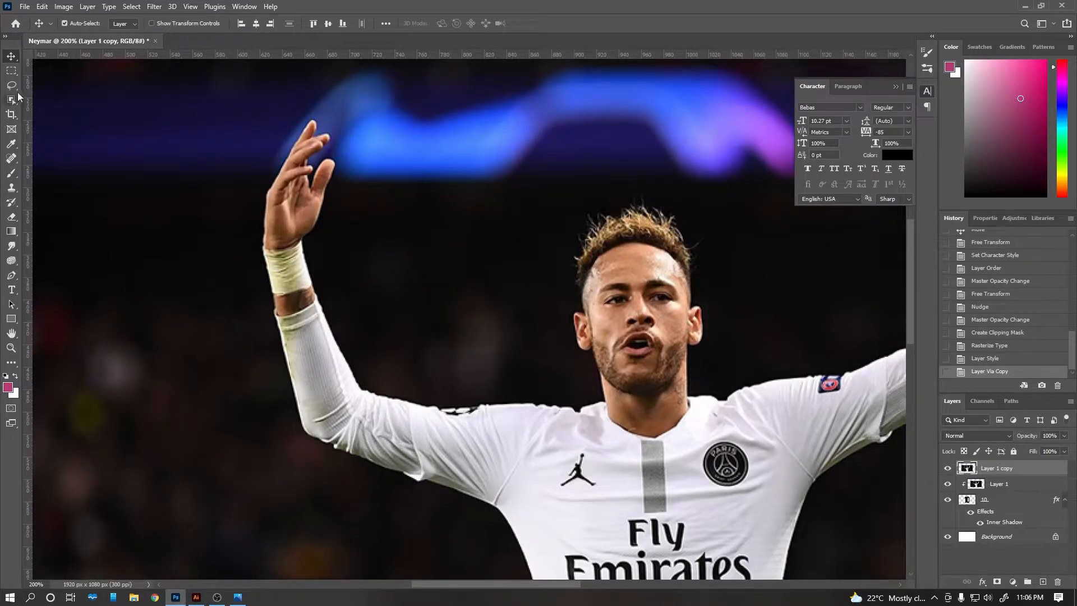
click(11, 70)
drag(215, 94, 517, 570)
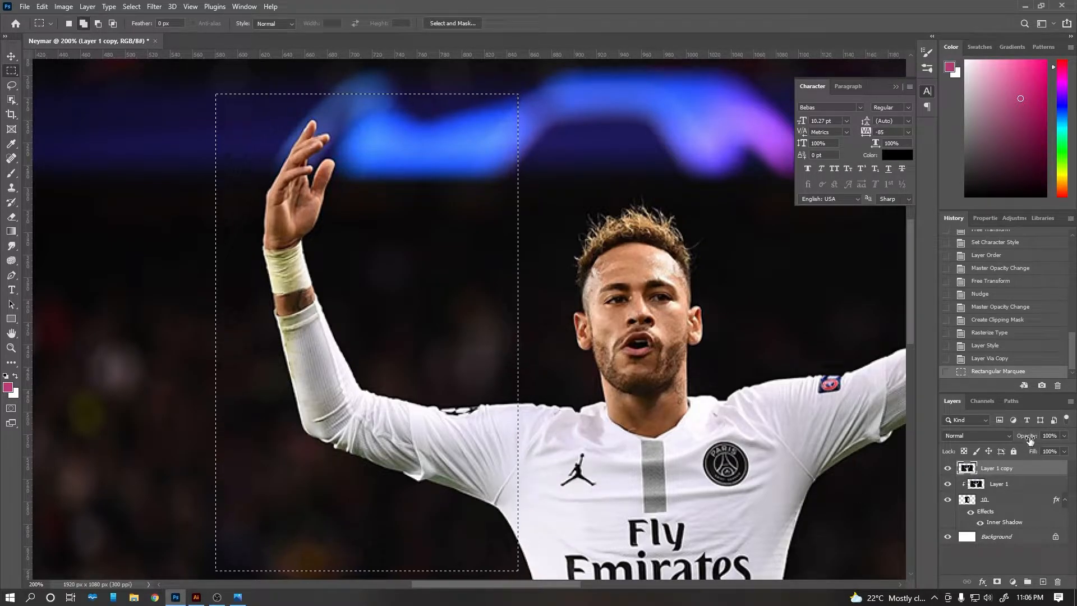
Copy the selected arm area to its own layer and delete the full photo copy, Layer 1 copy.
drag(1029, 436, 1060, 436)
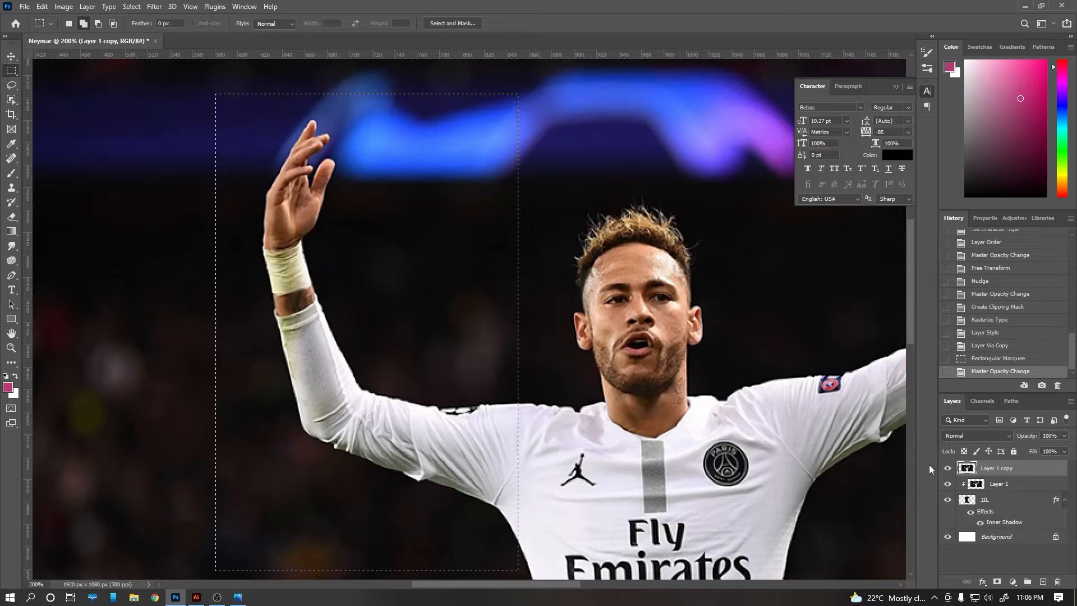
key(ctrl+j)
click(999, 484)
key(Delete)
Trace a Pen path on the arm layer from the wrist along the palm and around the thumb.
click(990, 468)
key(p)
scroll(290, 131, up, 4)
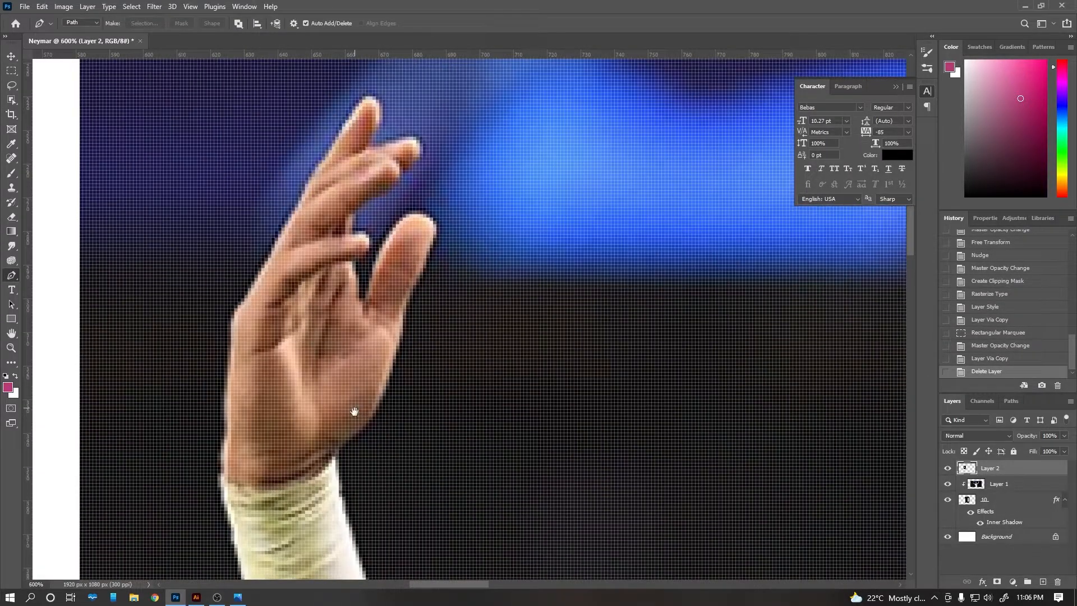
click(339, 446)
click(369, 413)
click(392, 352)
click(410, 299)
click(430, 247)
click(419, 217)
click(382, 247)
drag(363, 305, 353, 263)
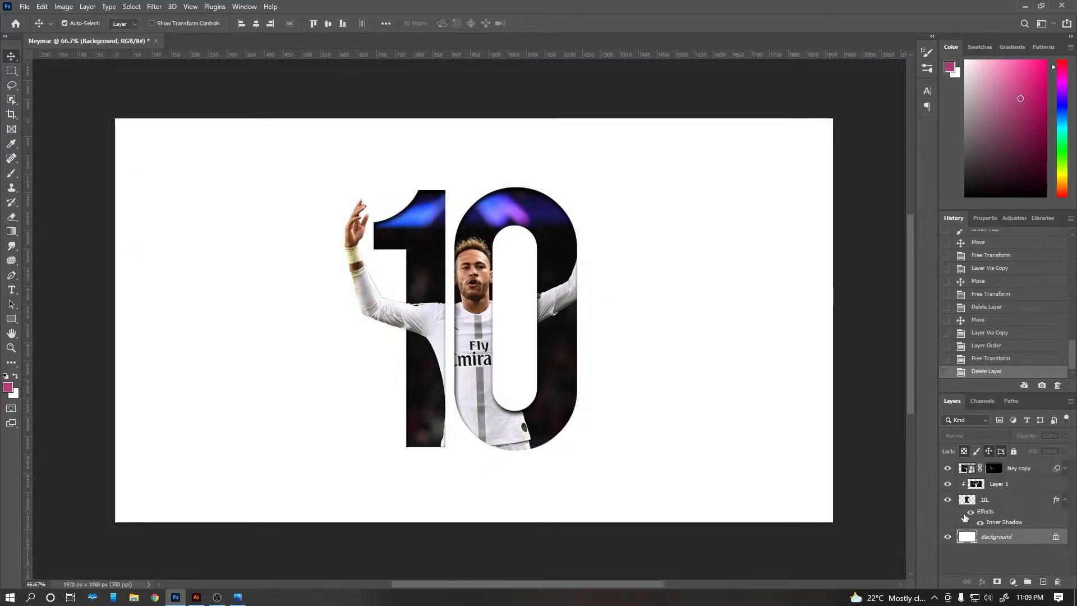
Duplicate Layer 1 and place the copy below the "10" layer, directly above the Background.
click(1018, 470)
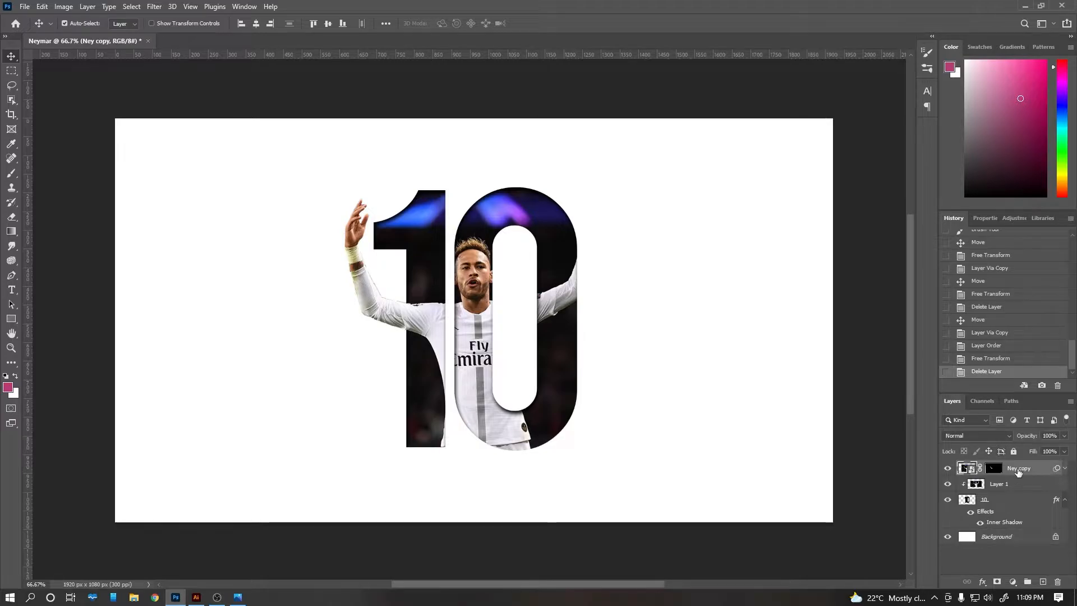
click(1019, 484)
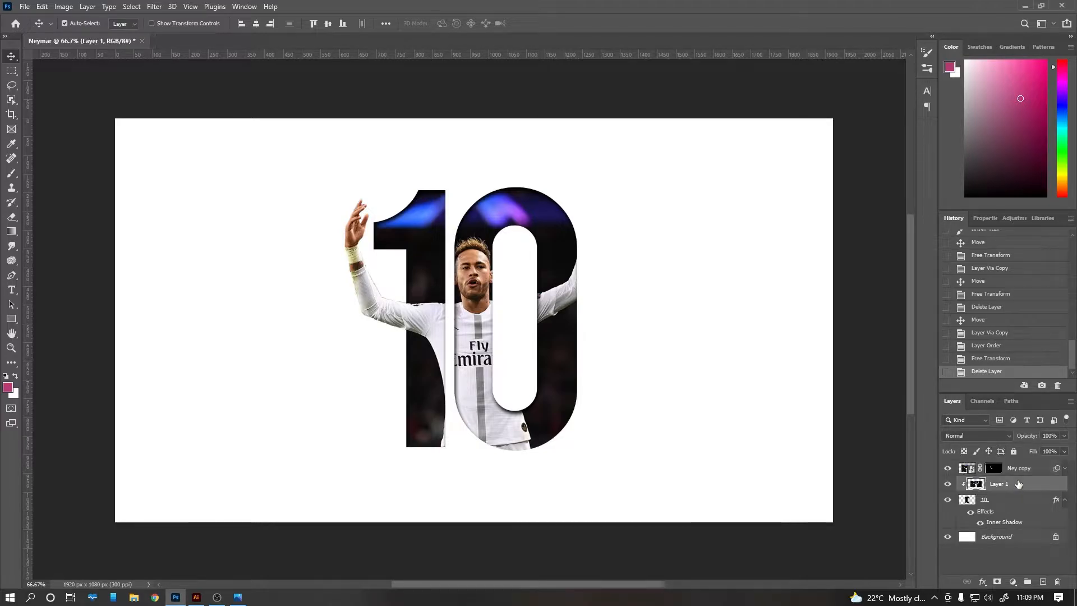
key(ctrl+j)
drag(1019, 483, 1004, 544)
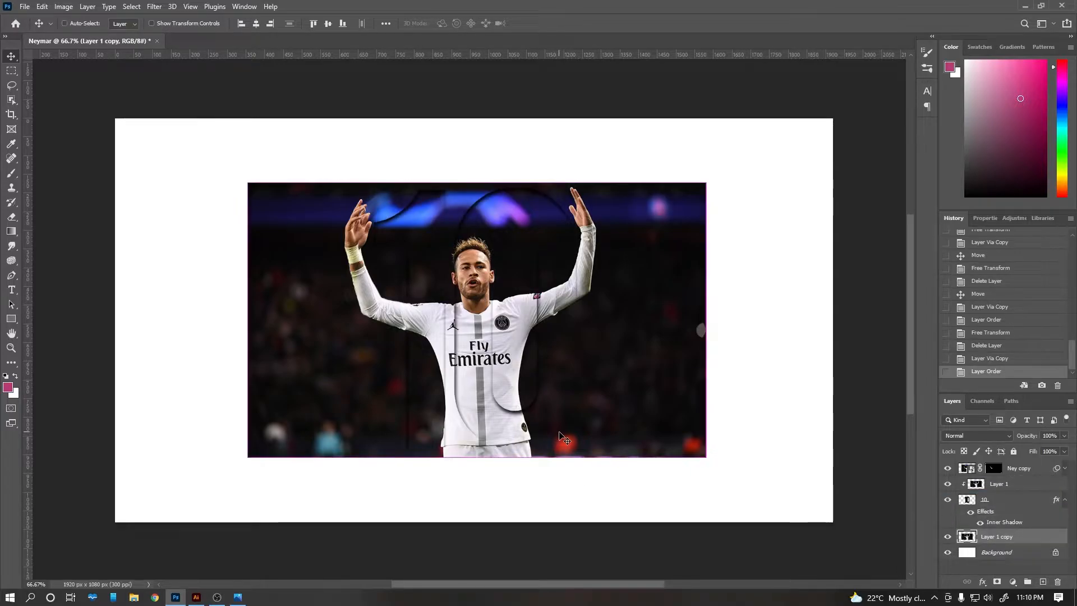
Scale the photo copy to about 180%, position it to cover the whole canvas, and set its opacity to 20%.
key(ctrl+t)
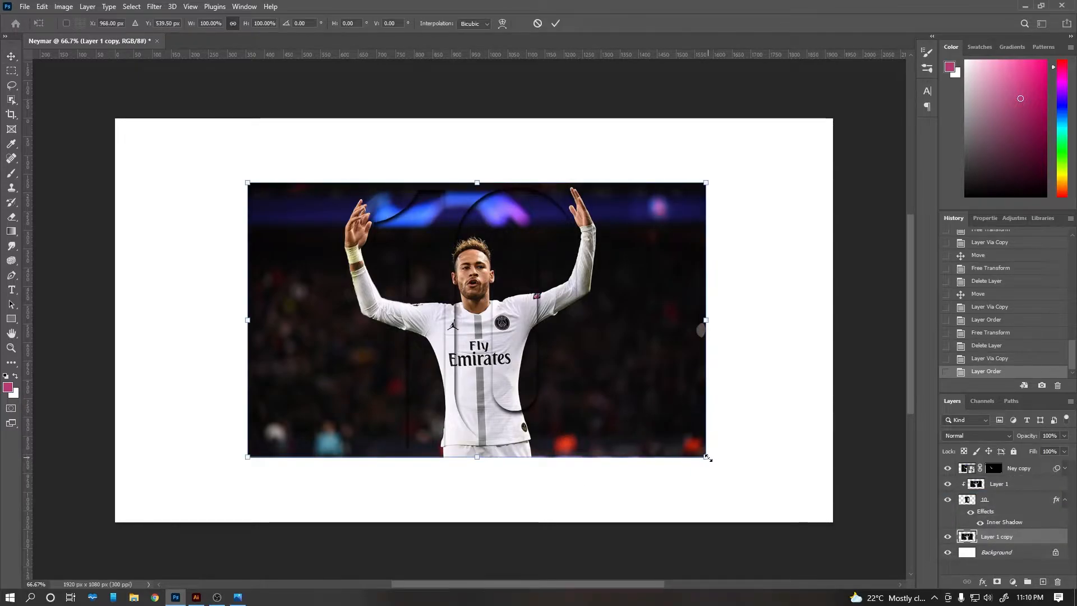
drag(710, 454, 816, 486)
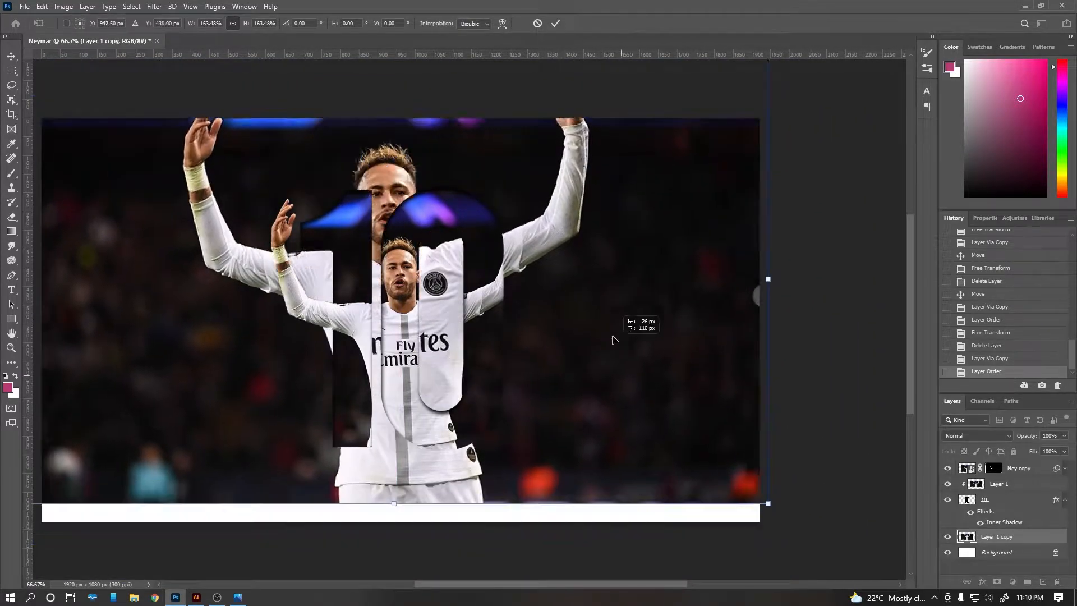
scroll(637, 348, down, 2)
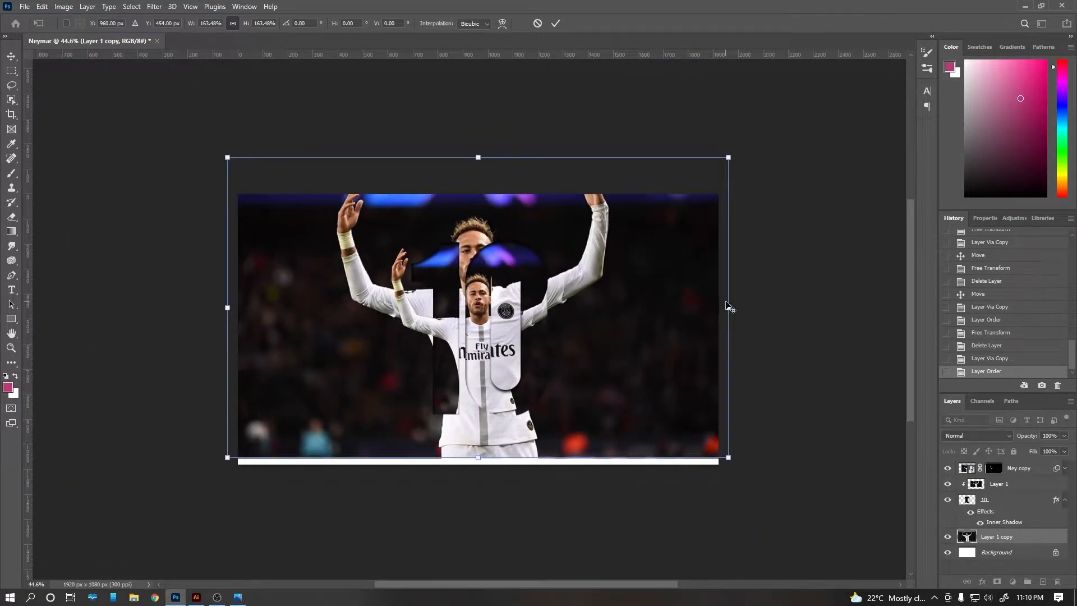
drag(729, 307, 752, 305)
drag(630, 348, 620, 335)
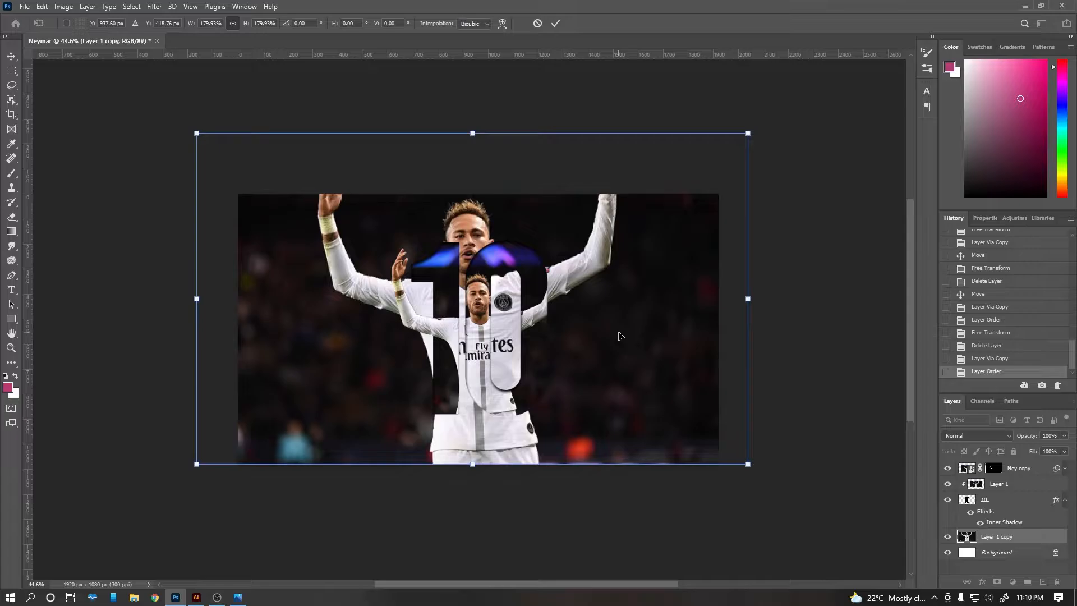
key(Return)
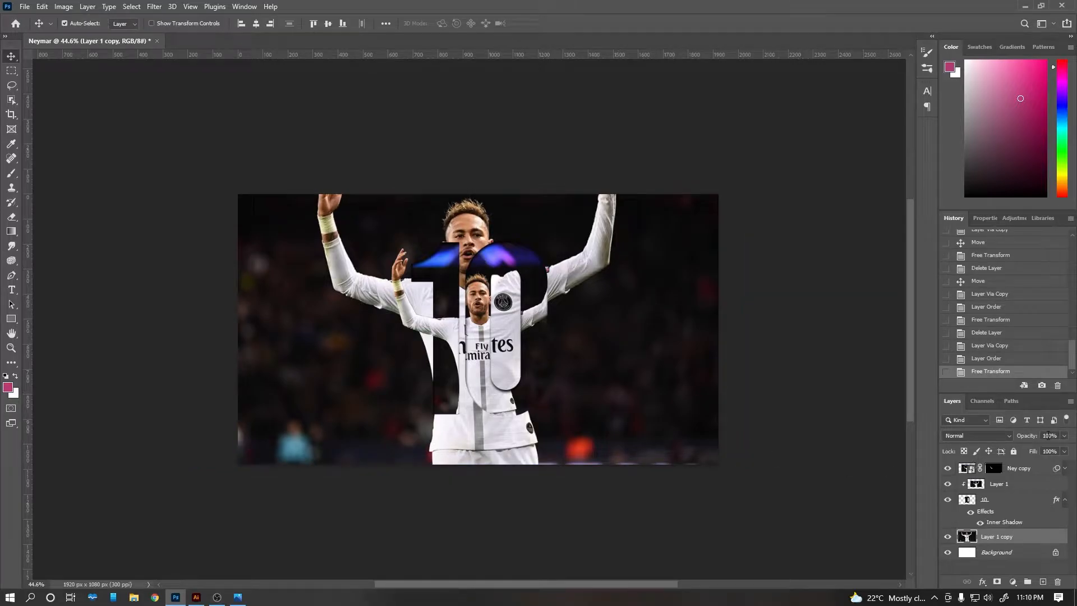
key(2)
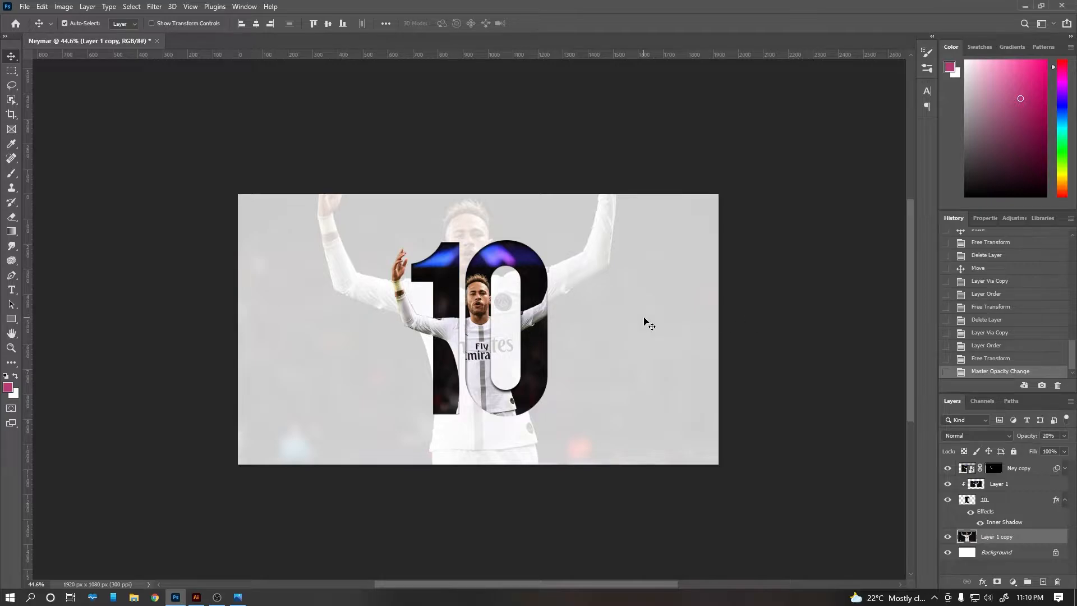
Unlock the Background layer, group it with Layer 1 copy, and name the group "BG".
scroll(631, 327, up, 1)
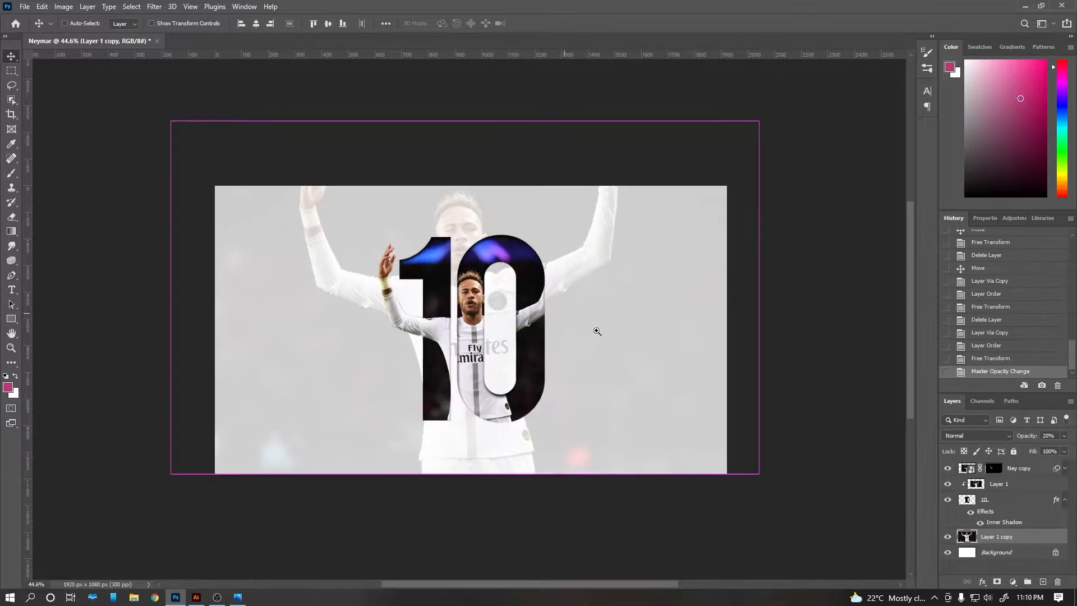
click(1055, 553)
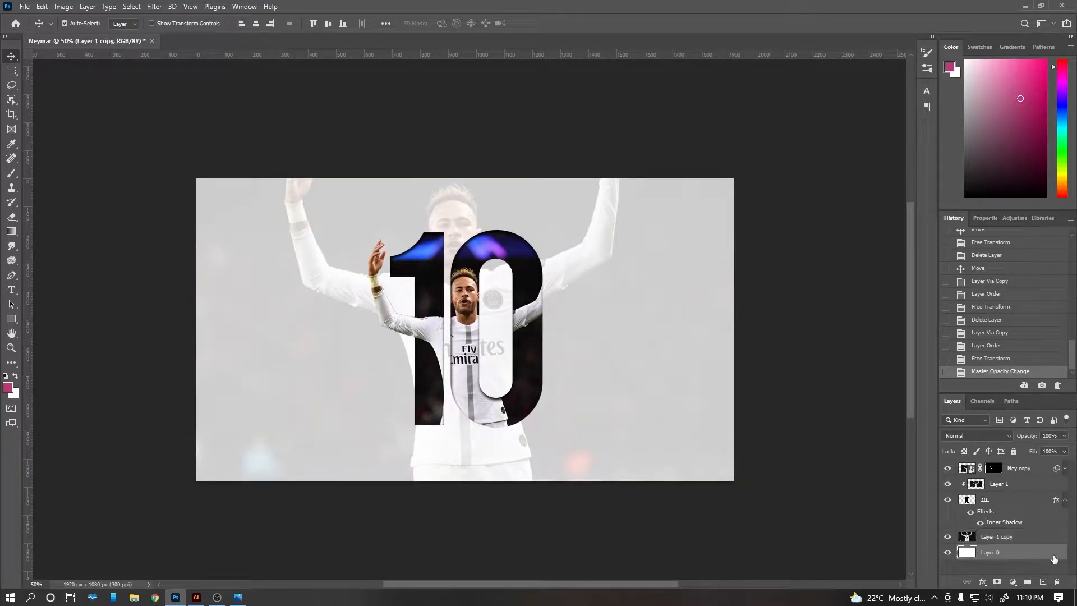
shift+click(1006, 540)
click(1028, 582)
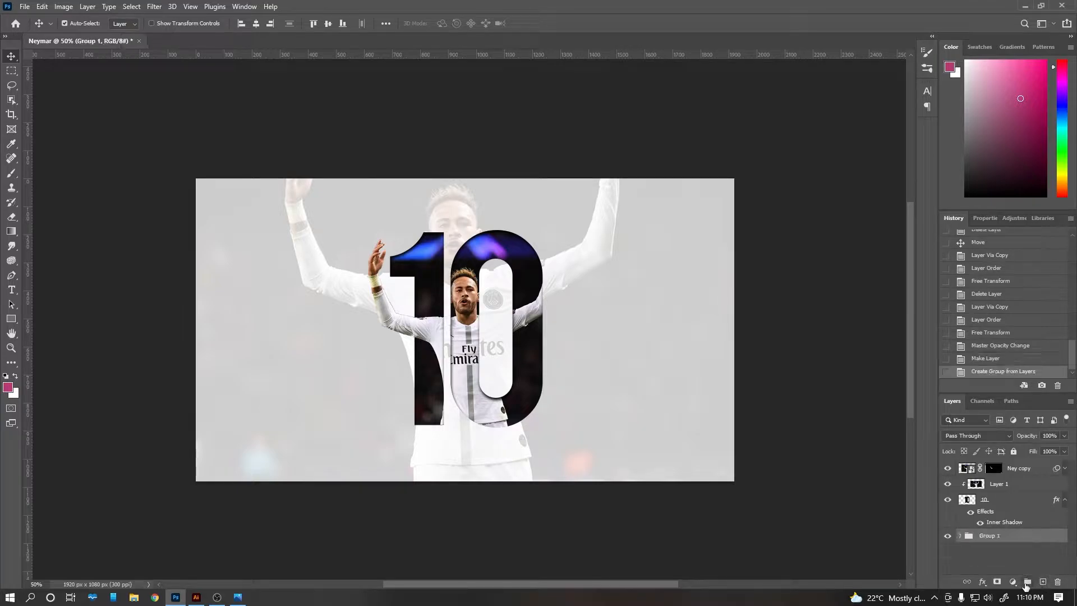
double_click(990, 535)
text(BG)
key(Return)
Group the "10", Layer 1 and Ney copy layers and name the group "NO 10".
click(1010, 499)
shift+click(1016, 469)
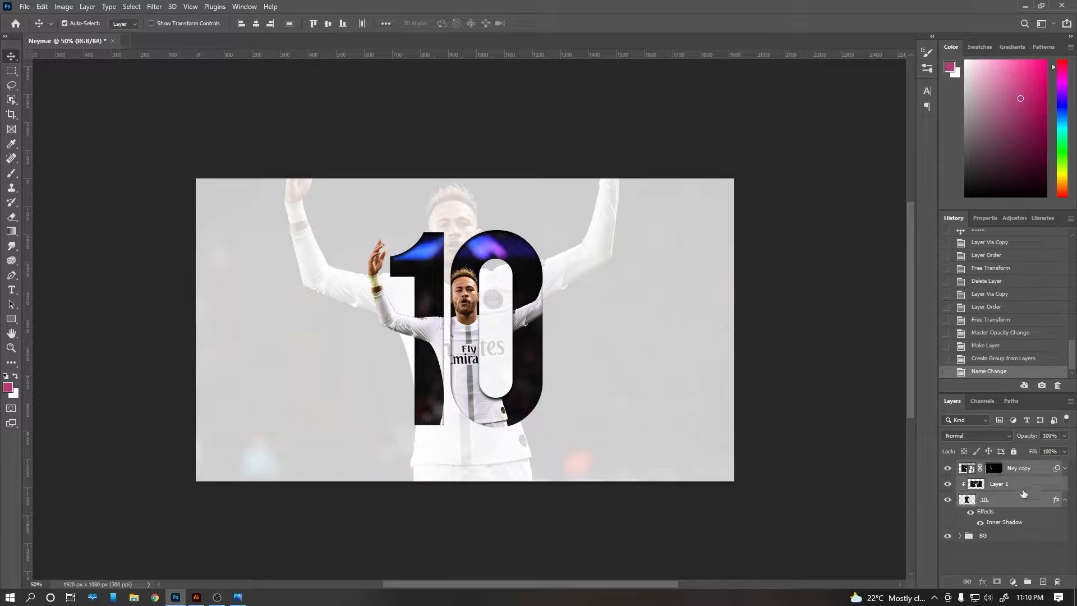
key(ctrl+g)
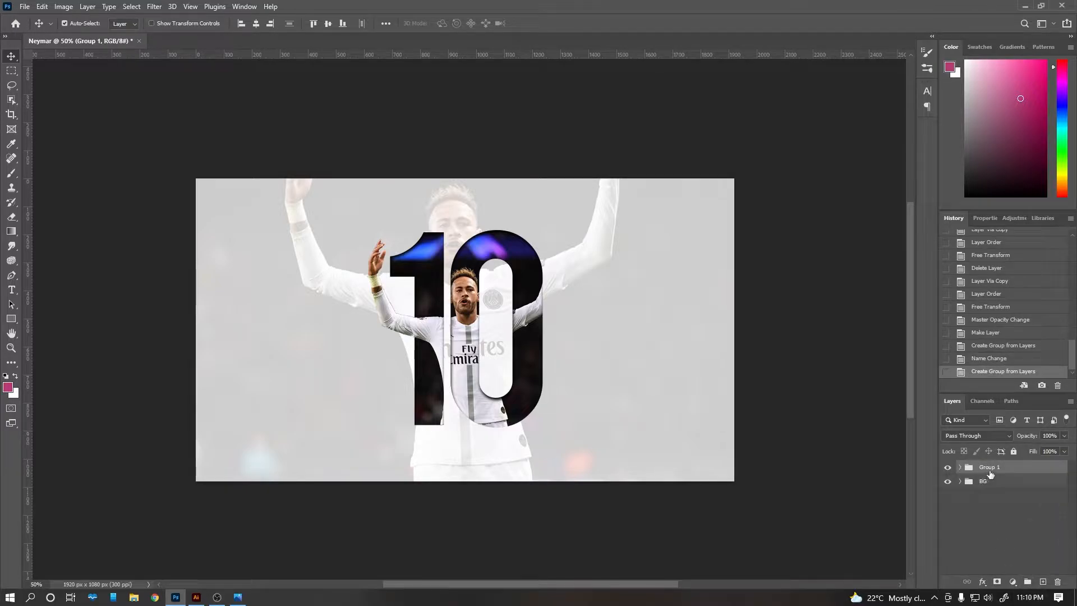
double_click(989, 468)
text(NO10)
key(Return)
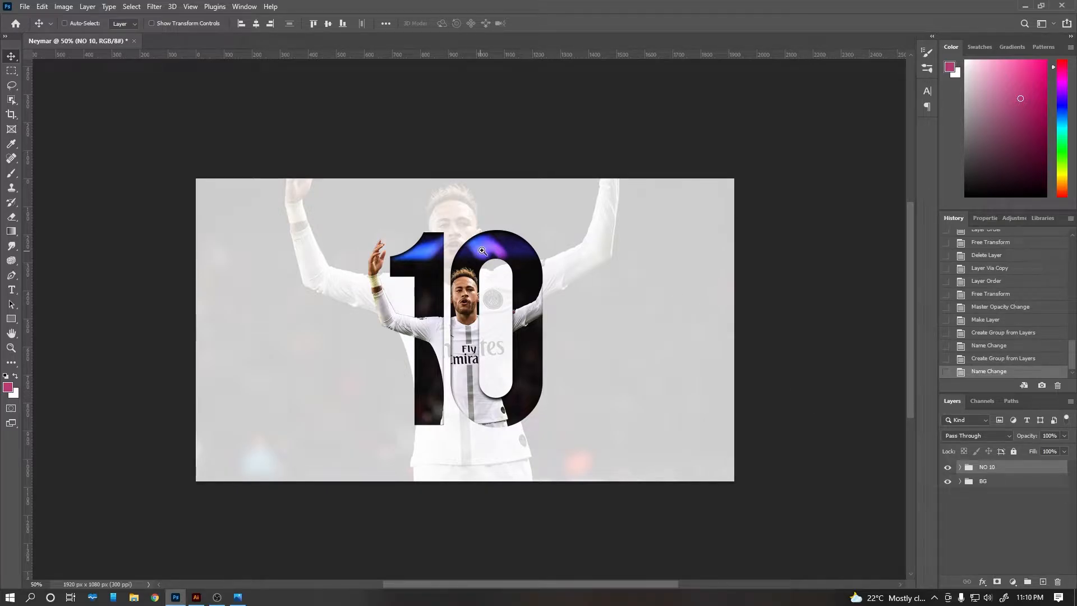
Add the text "Neymar JR." to the right of the digits on a layer between the NO 10 and BG groups.
scroll(482, 252, up, 1)
drag(483, 279, 497, 252)
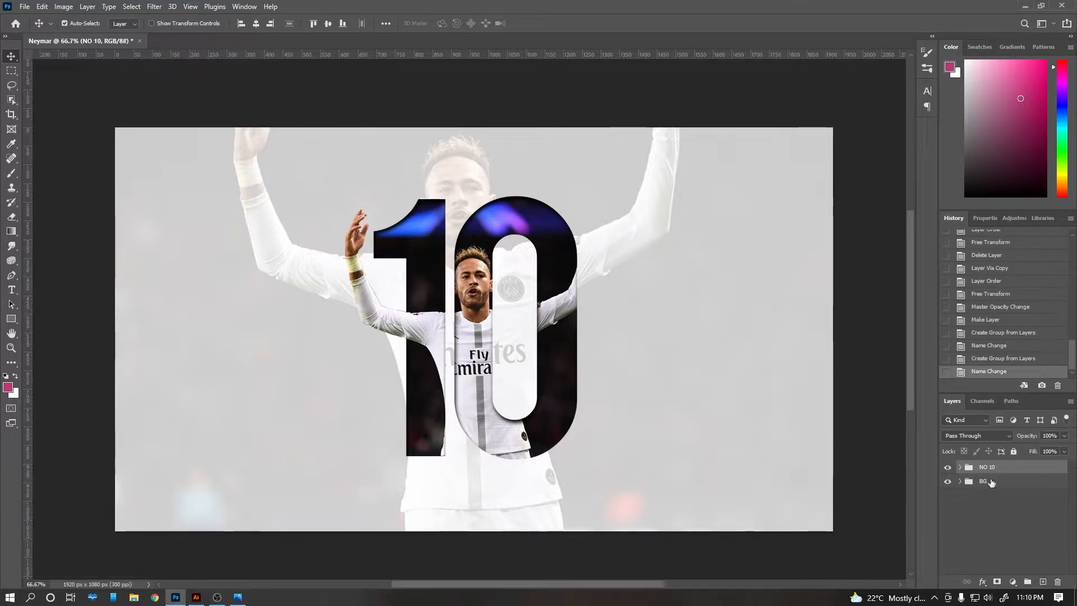
click(992, 482)
key(t)
click(635, 383)
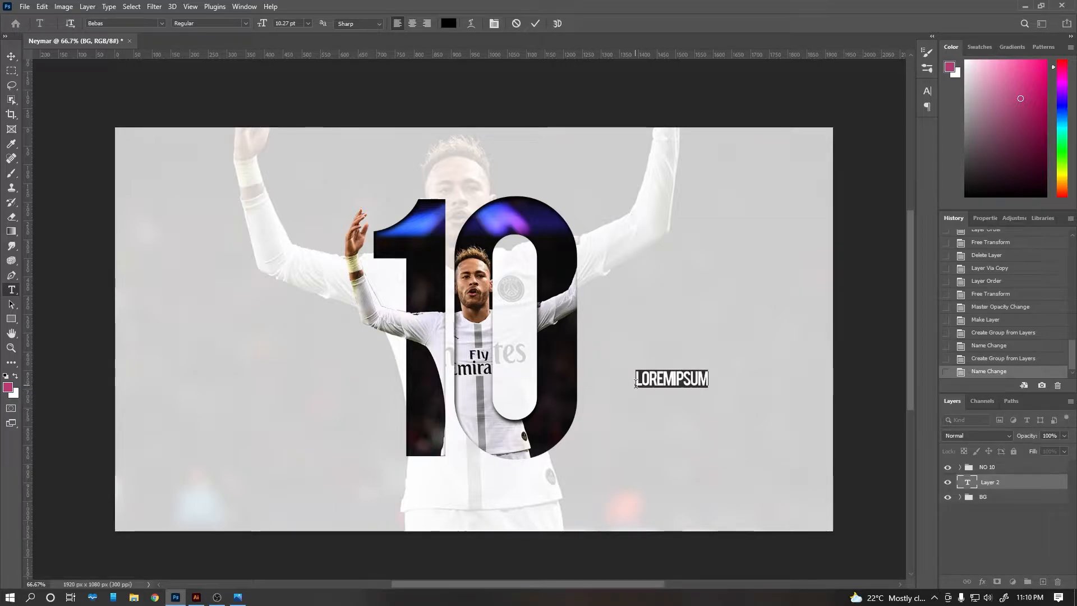
text(NE)
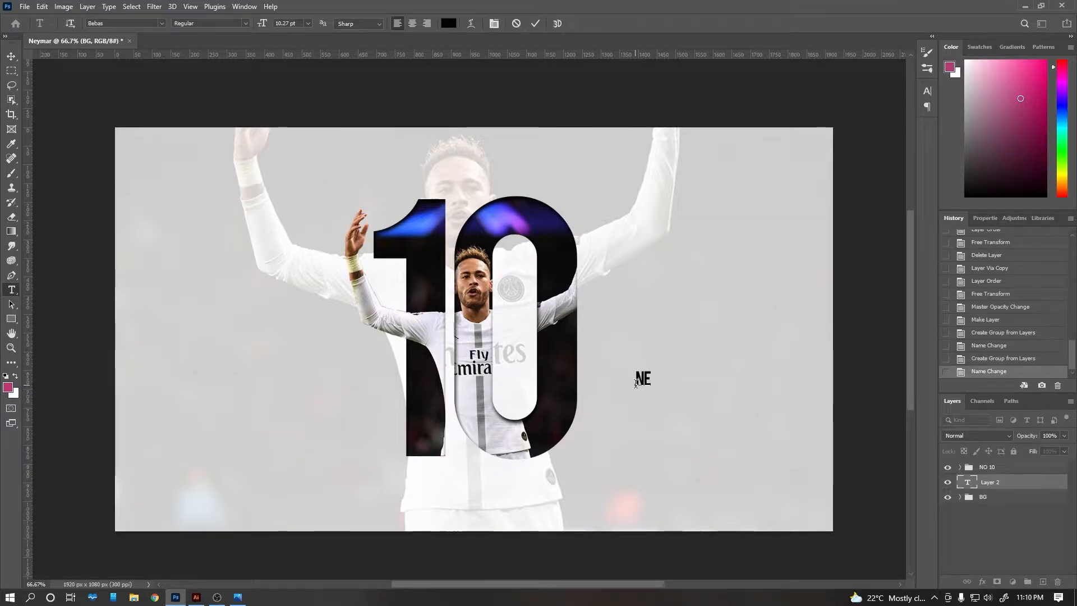
text(YMAR)
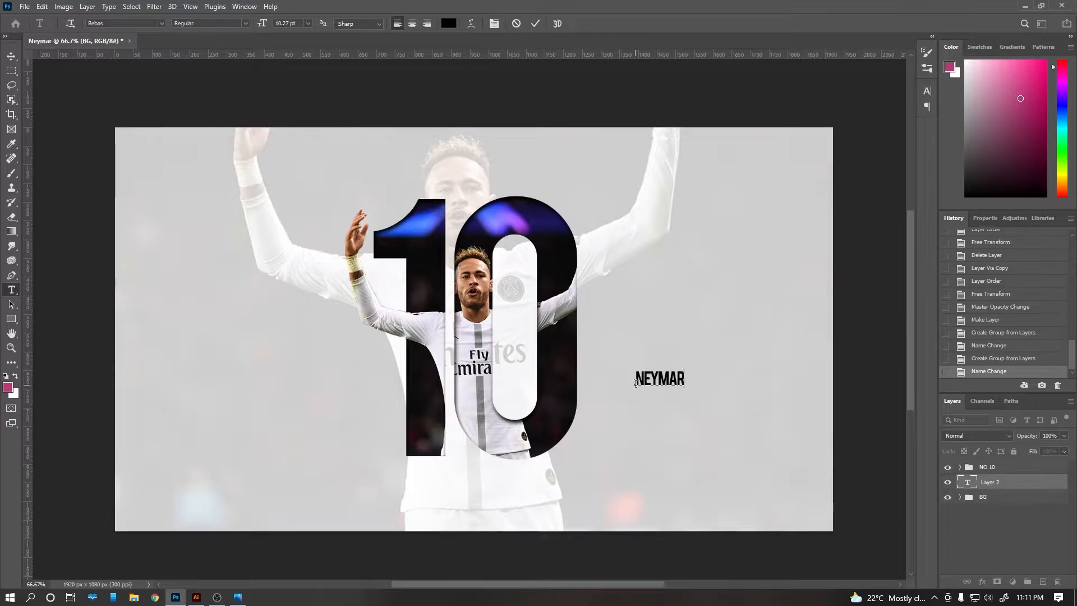
text(JR.)
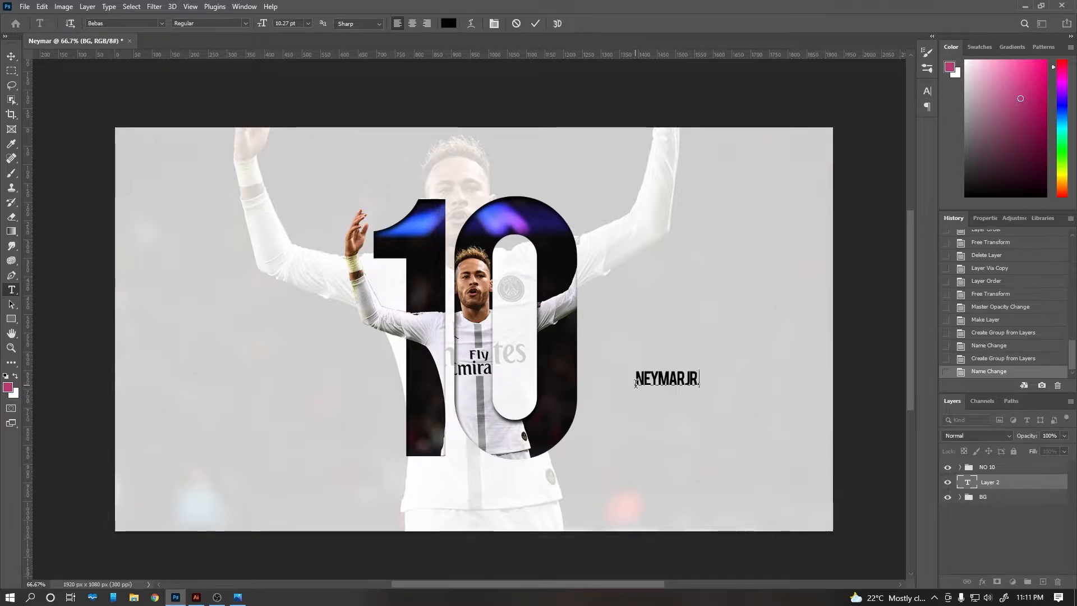
key(ctrl+Return)
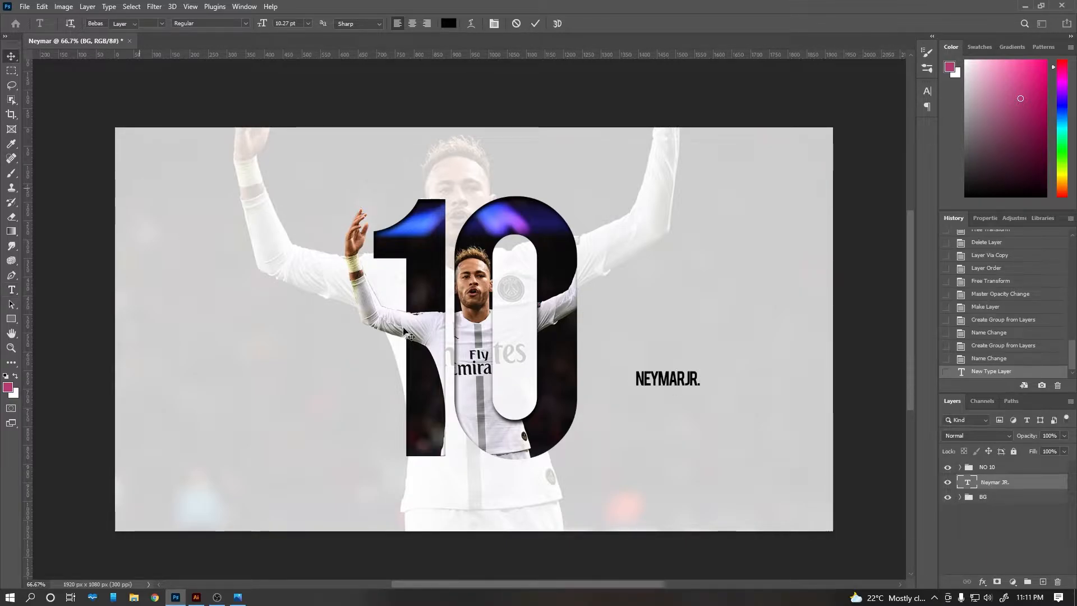
Move the "Neymar JR." text beside the lower right edge of the "0" and add a separate text "PSG" above it.
drag(652, 386, 605, 420)
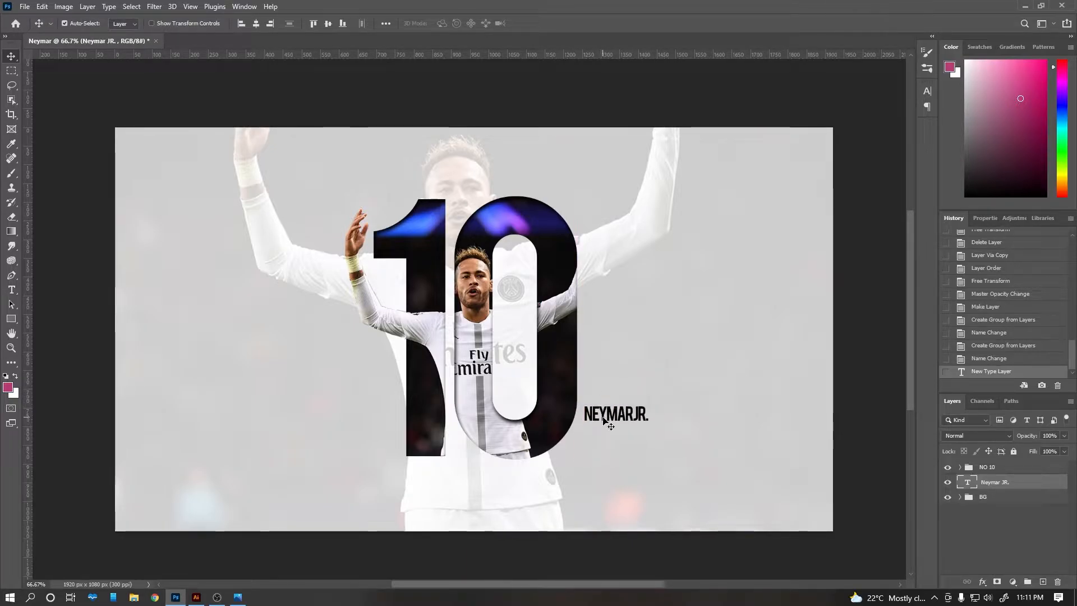
key(t)
click(644, 361)
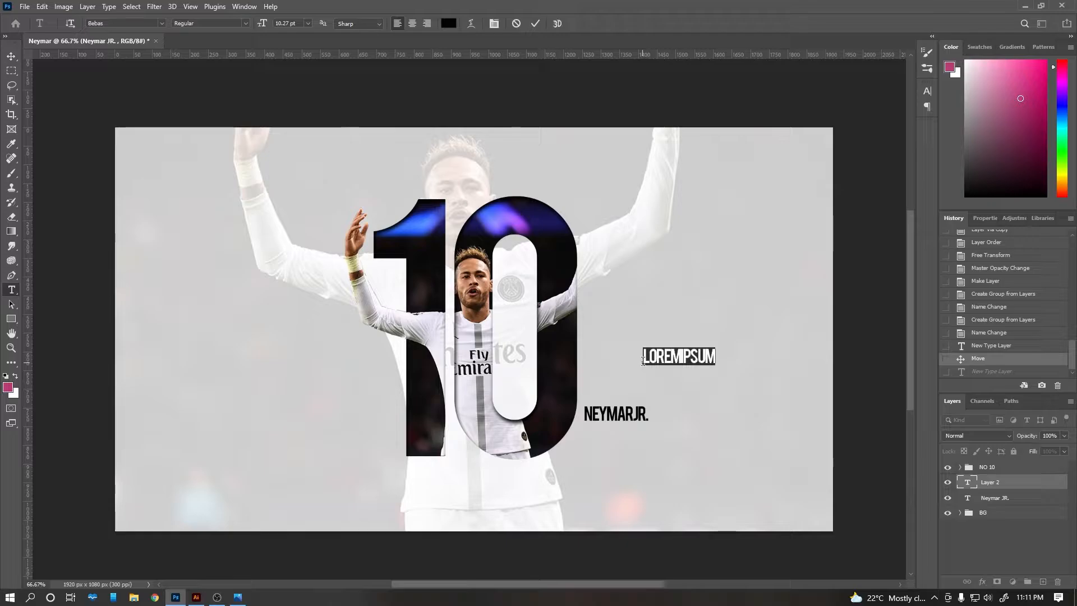
text(PSG)
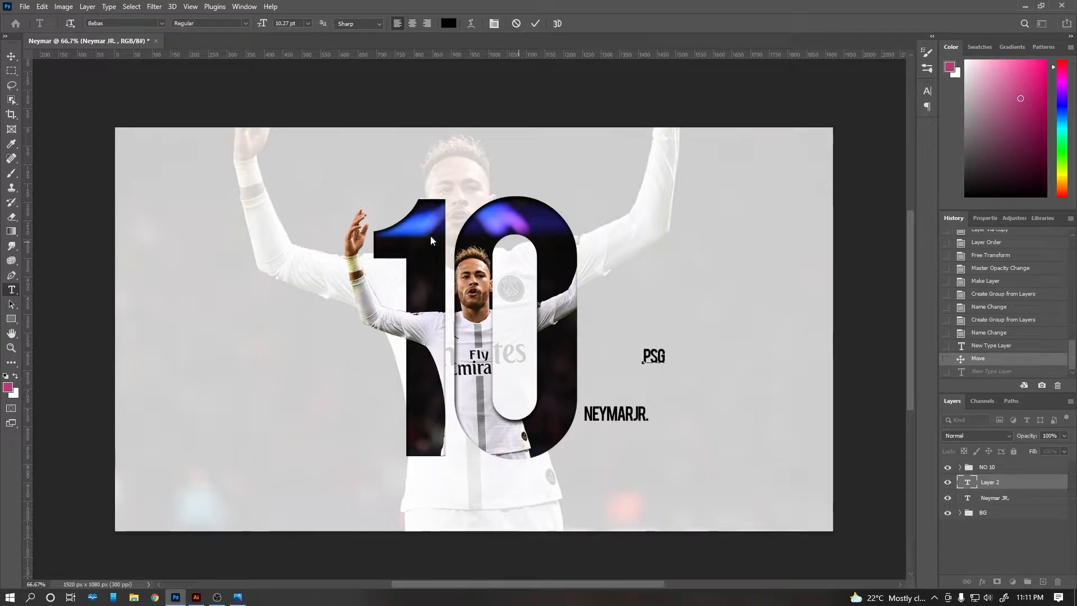
click(11, 56)
Scale the "PSG" text to about 1177% so it spans from the "0" to the right edge of the canvas.
key(ctrl+t)
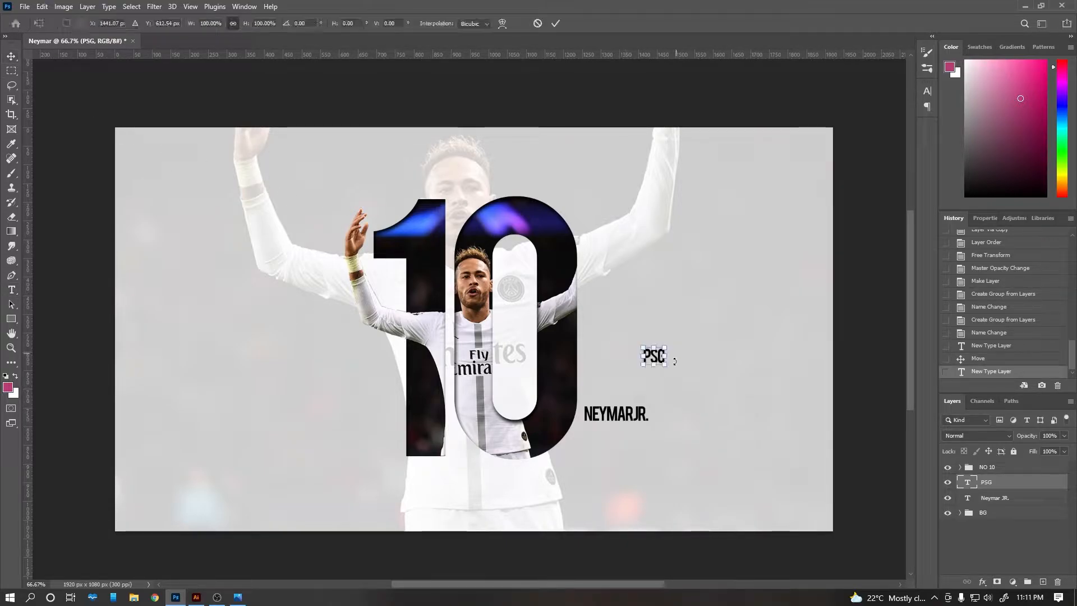
drag(675, 361, 803, 388)
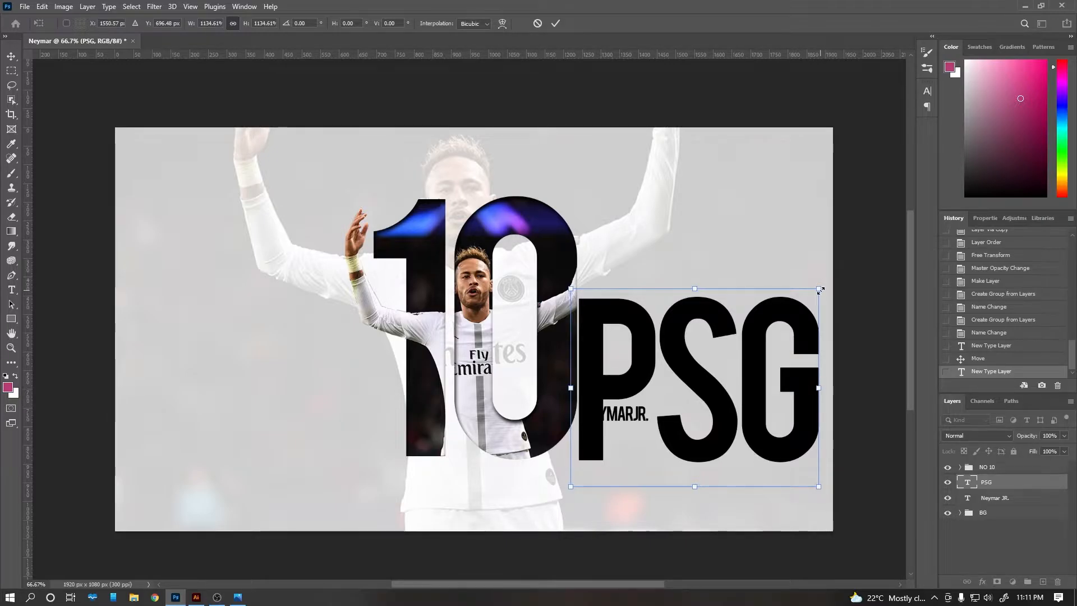
drag(818, 288, 828, 281)
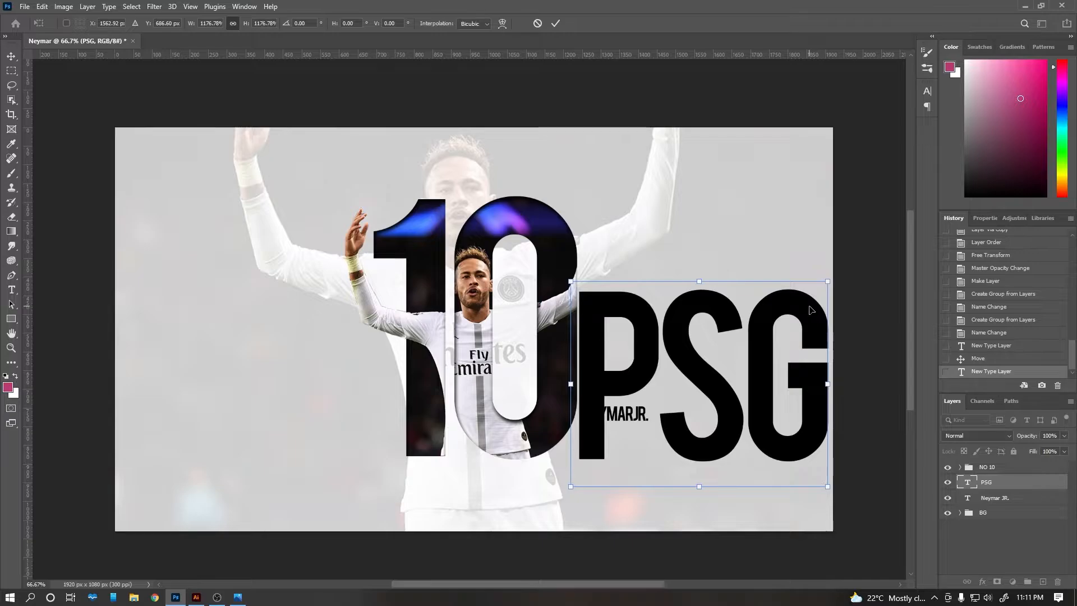
key(Return)
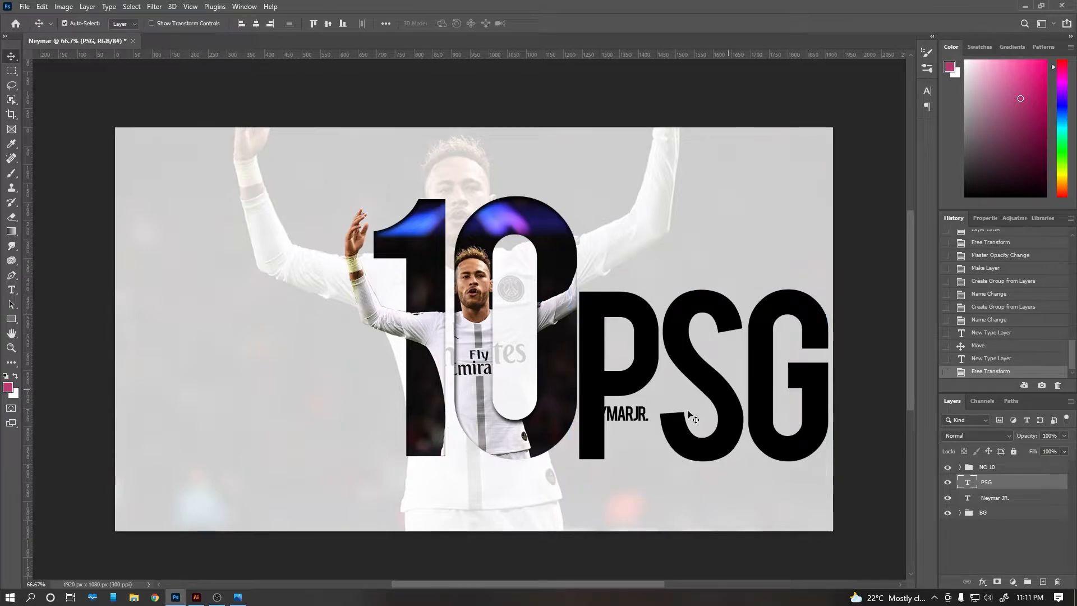
Put the PSG layer beneath the Neymar JR. layer and position its text between the "0" and the canvas's right edge.
drag(646, 420, 681, 434)
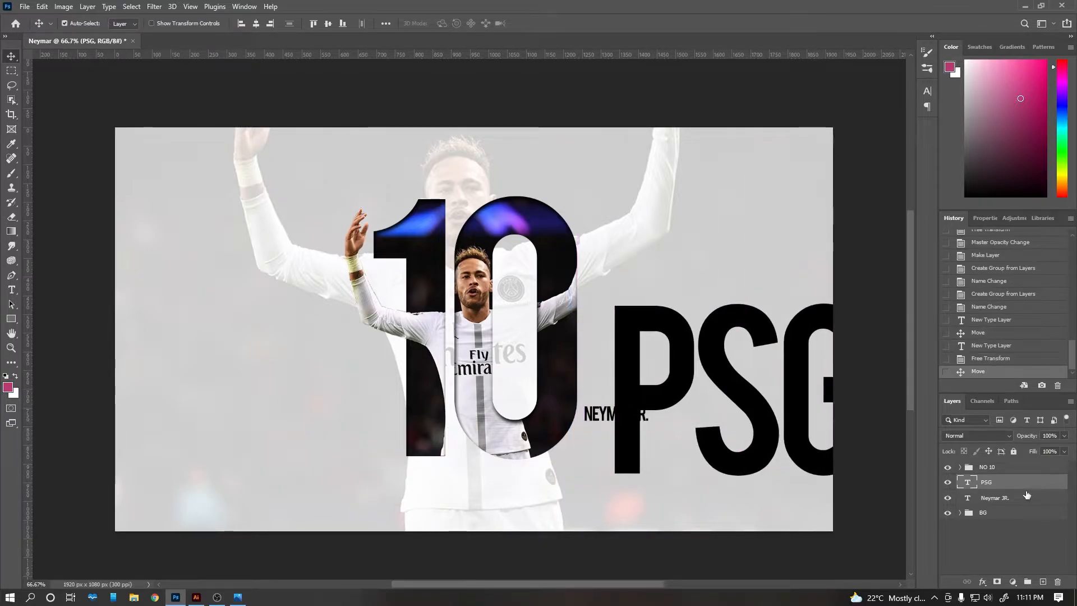
drag(998, 496, 998, 504)
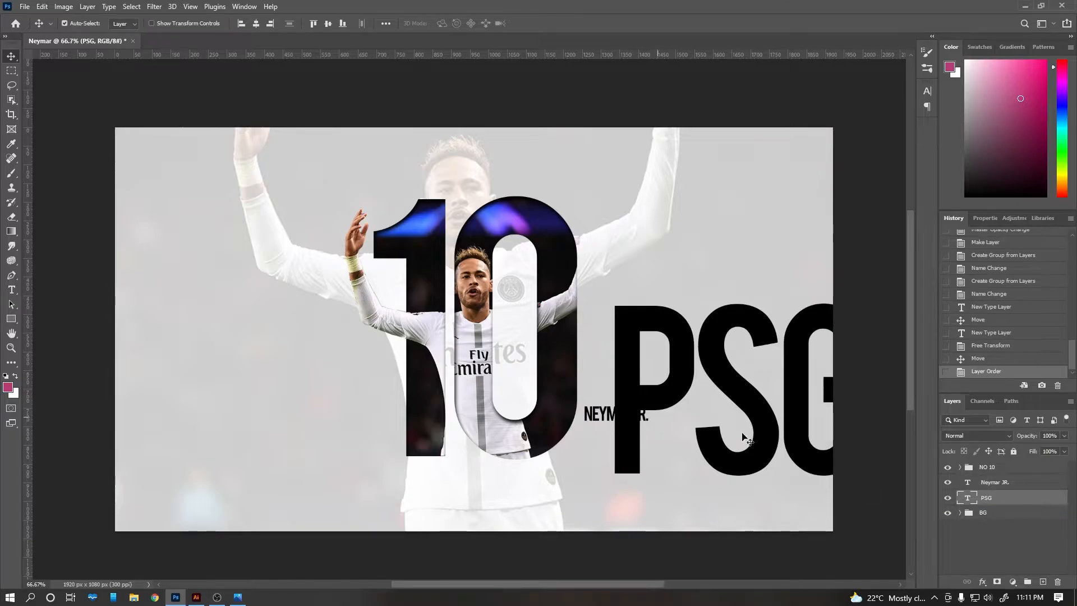
drag(744, 387, 710, 368)
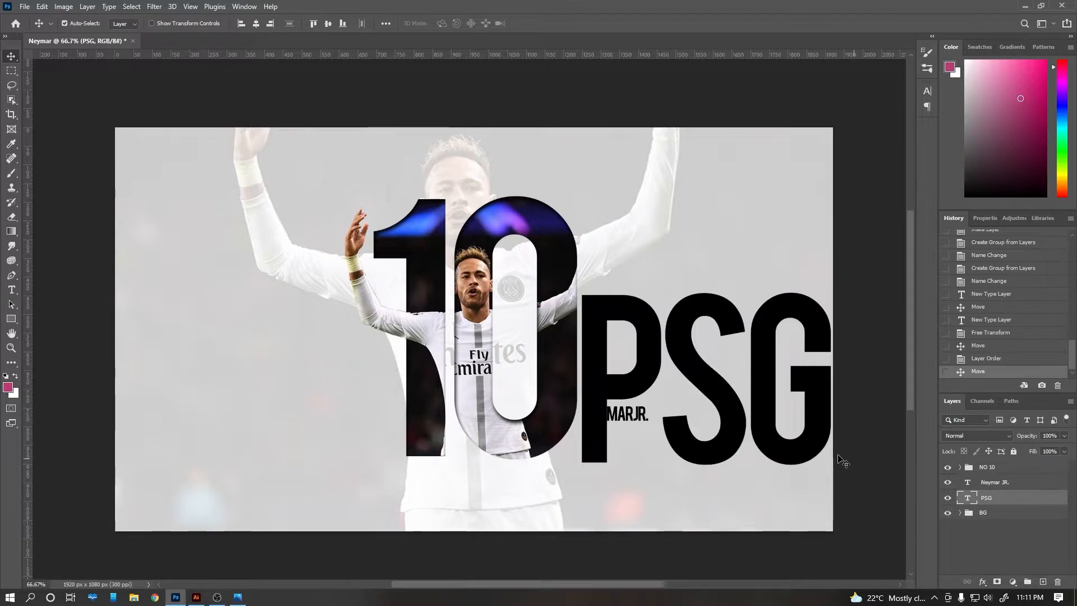
Position the "Neymar JR." text just under the bowl of the "P", starting at the right side of its stem.
click(624, 414)
key(ctrl+t)
drag(585, 400, 739, 447)
drag(739, 447, 596, 364)
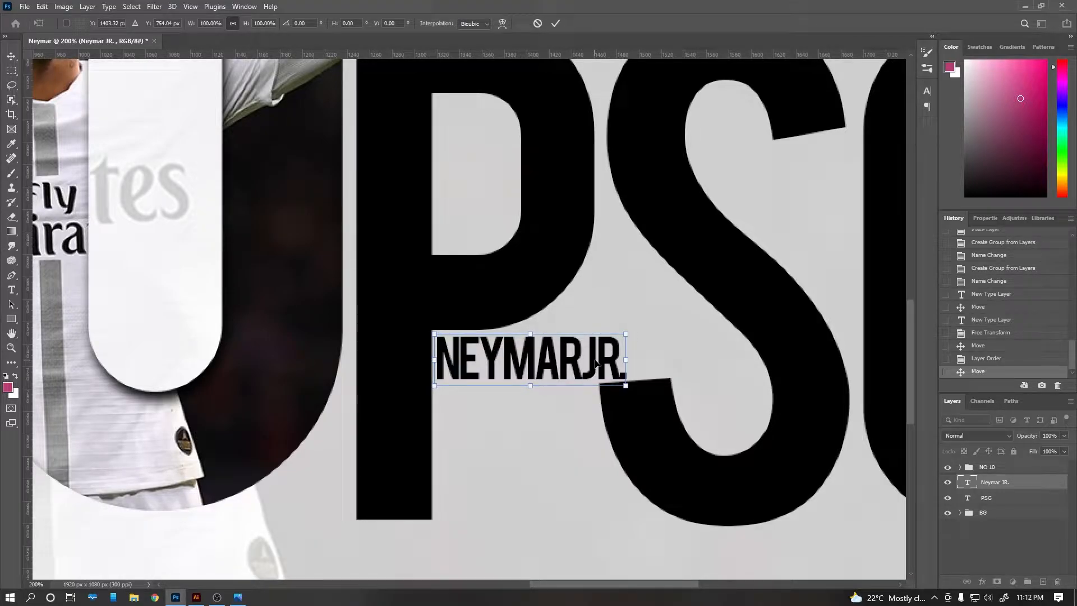
key(Return)
key(ctrl+minus)
key(ctrl+minus)
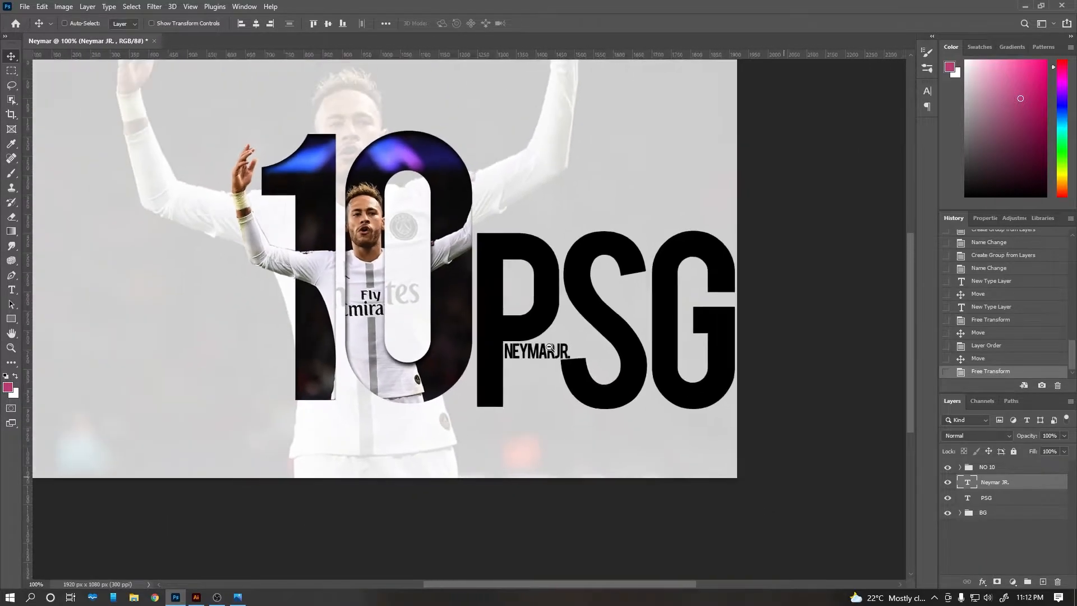
Add a linear gradient fill layer directly above the BG group using the Blue_13 preset from the Blues gradients.
drag(505, 297, 501, 326)
ctrl+click(827, 469)
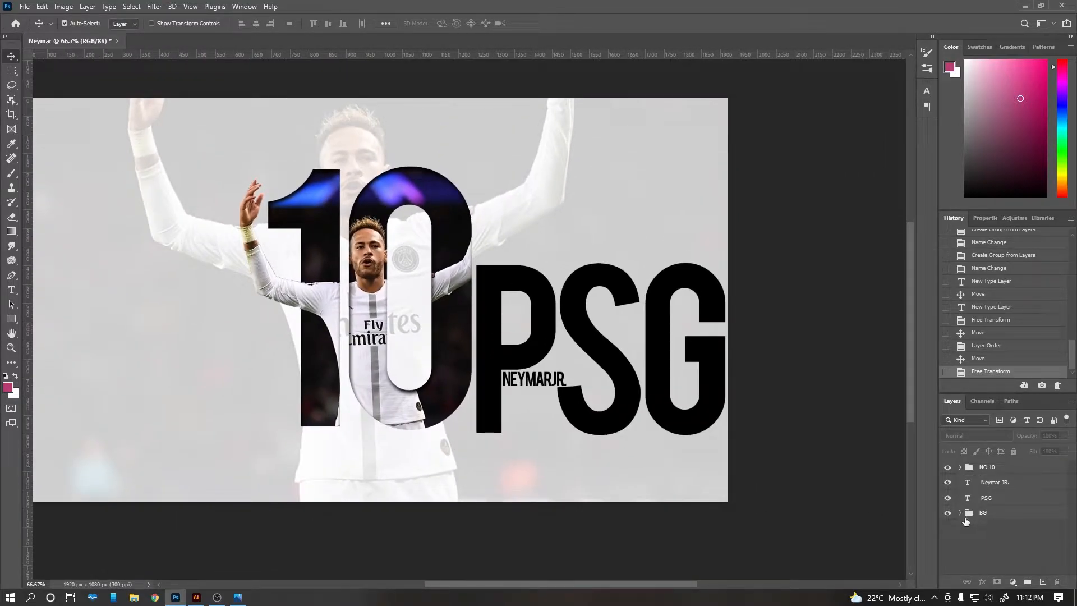
click(999, 515)
click(1012, 582)
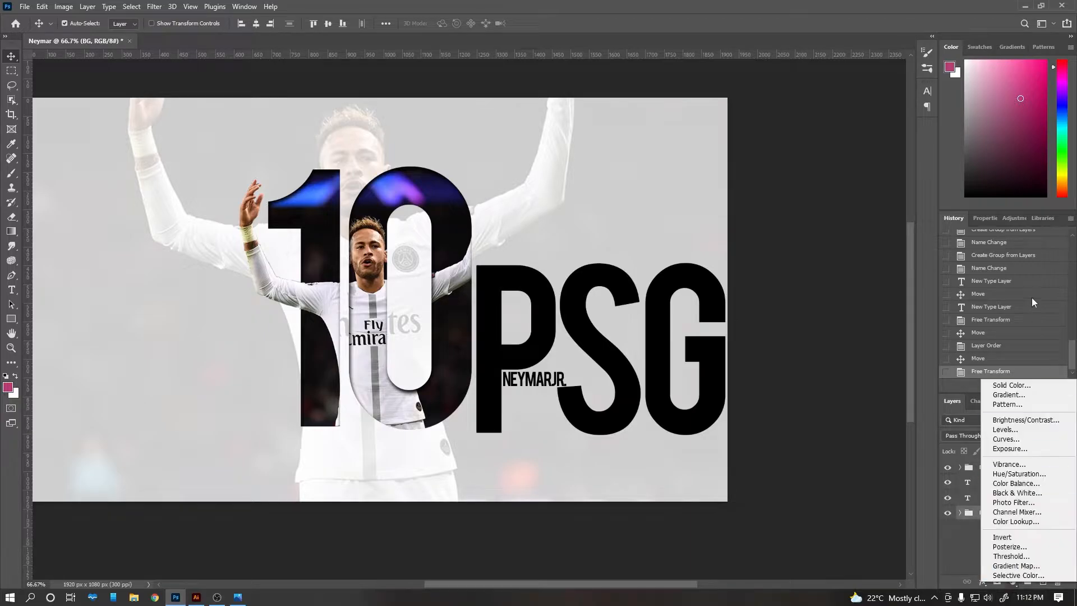
click(1010, 396)
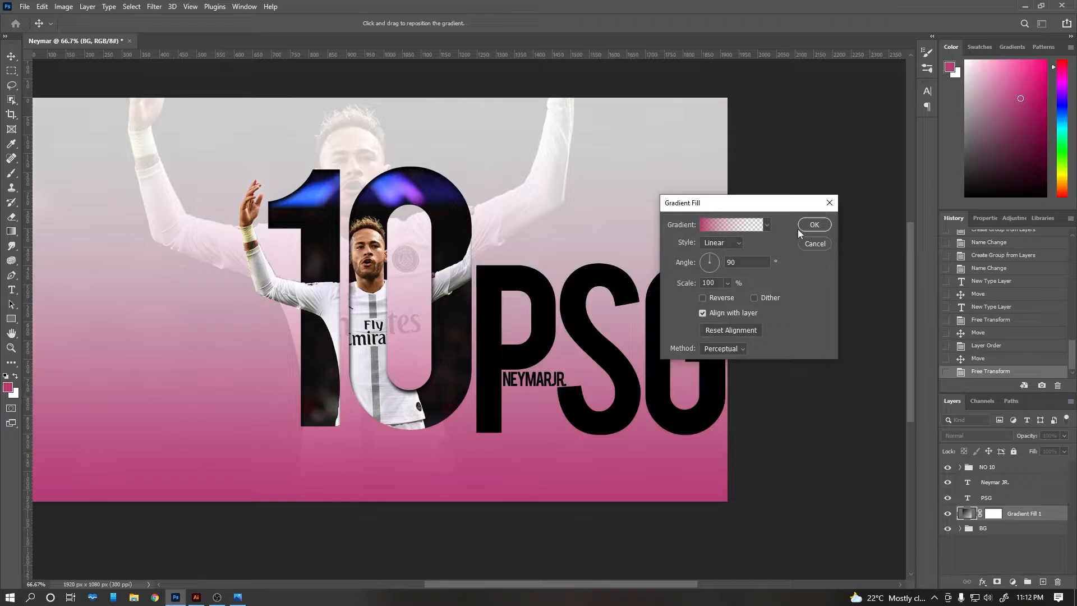
click(731, 228)
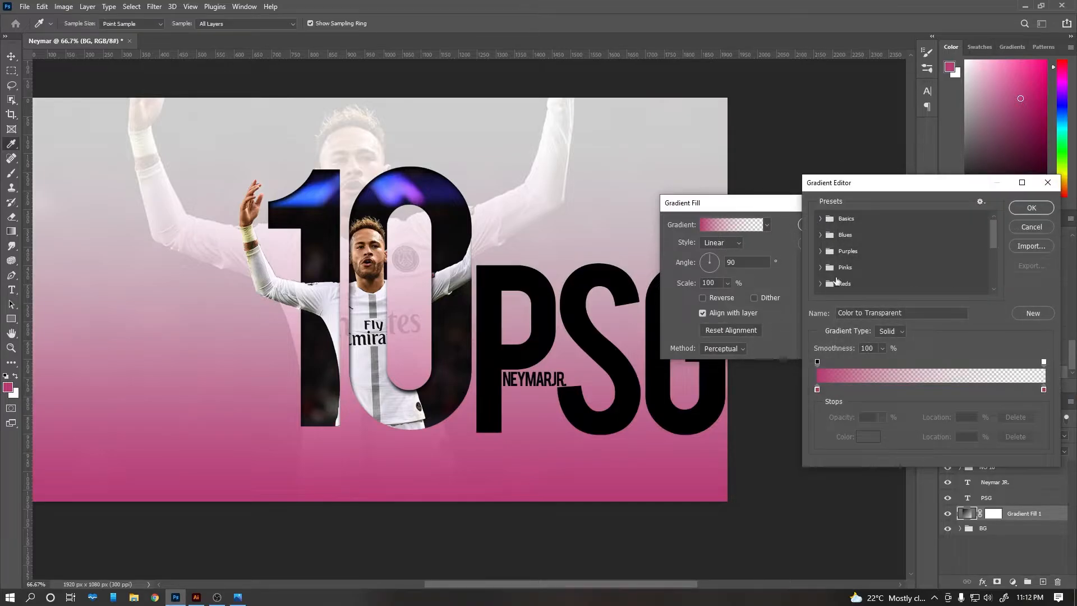
click(819, 235)
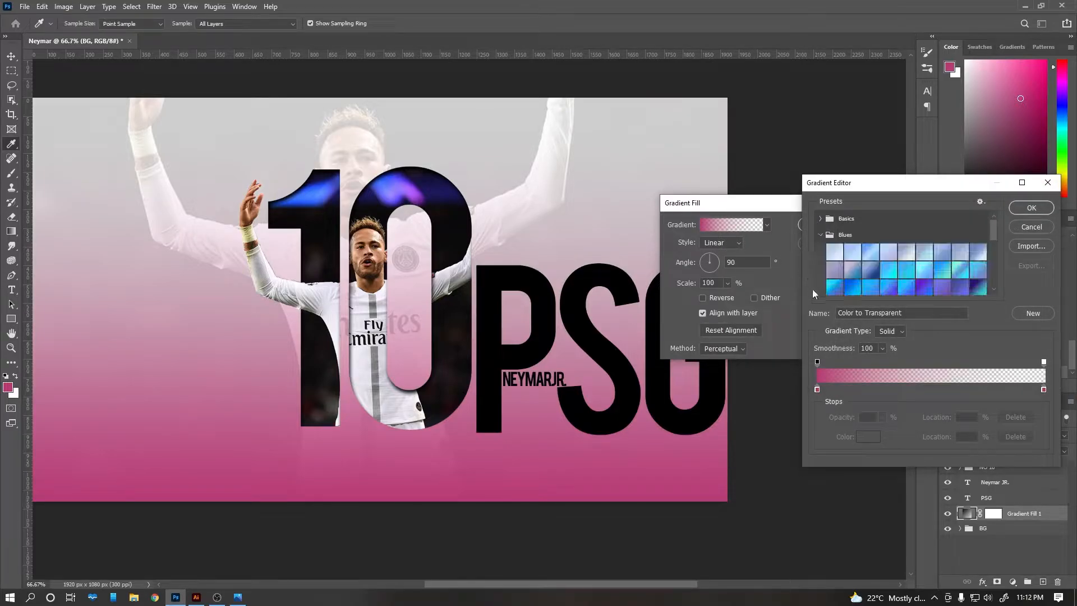
click(888, 275)
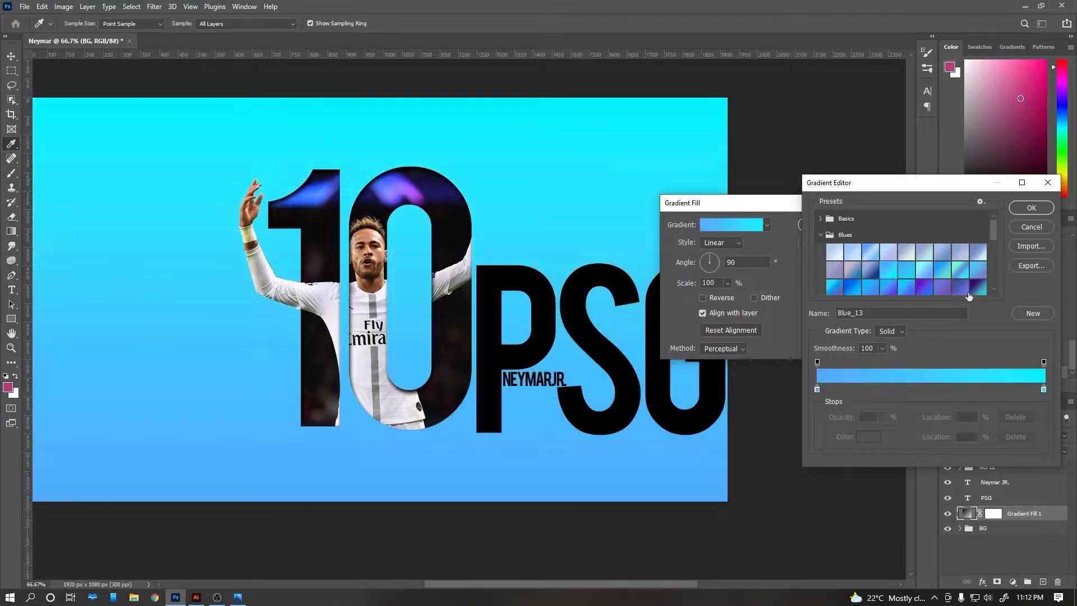
click(1022, 209)
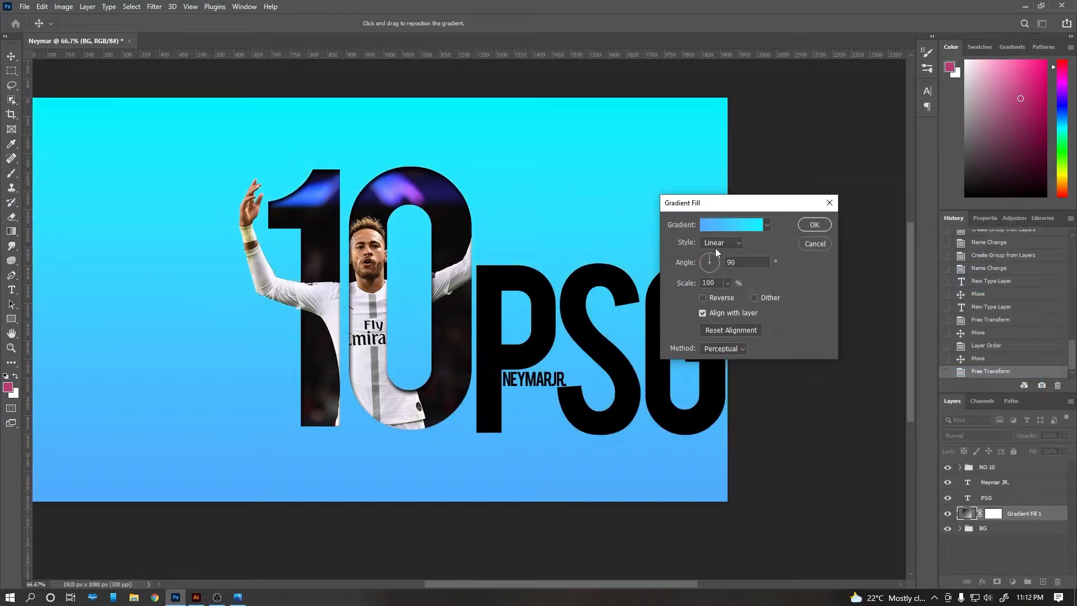
click(814, 225)
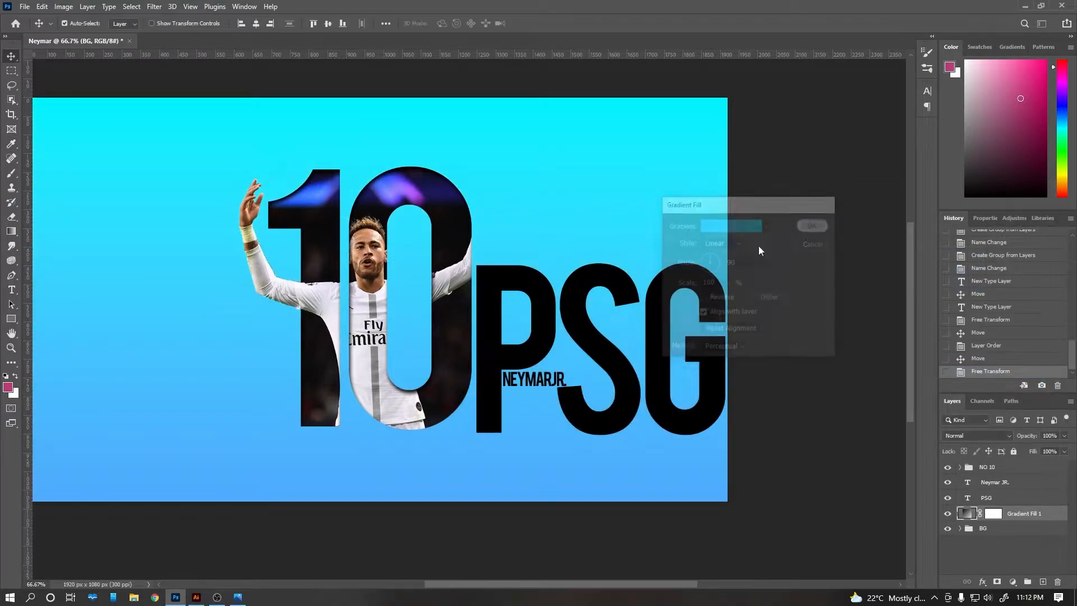
Set the gradient fill layer's blend mode to Linear Burn and its gradient angle to 145°.
click(991, 437)
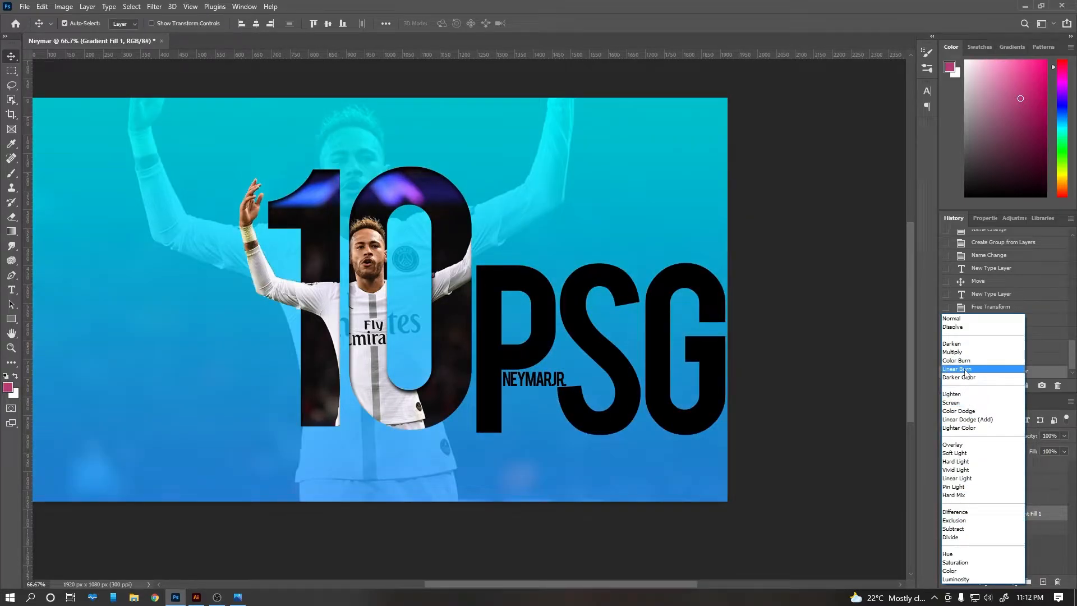
click(965, 370)
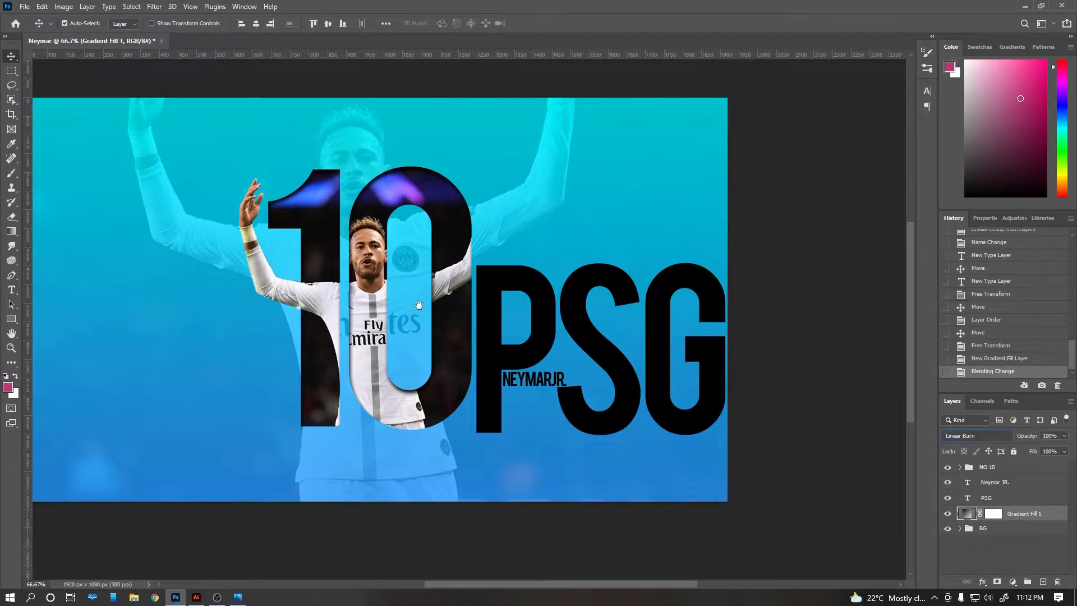
drag(444, 301, 497, 306)
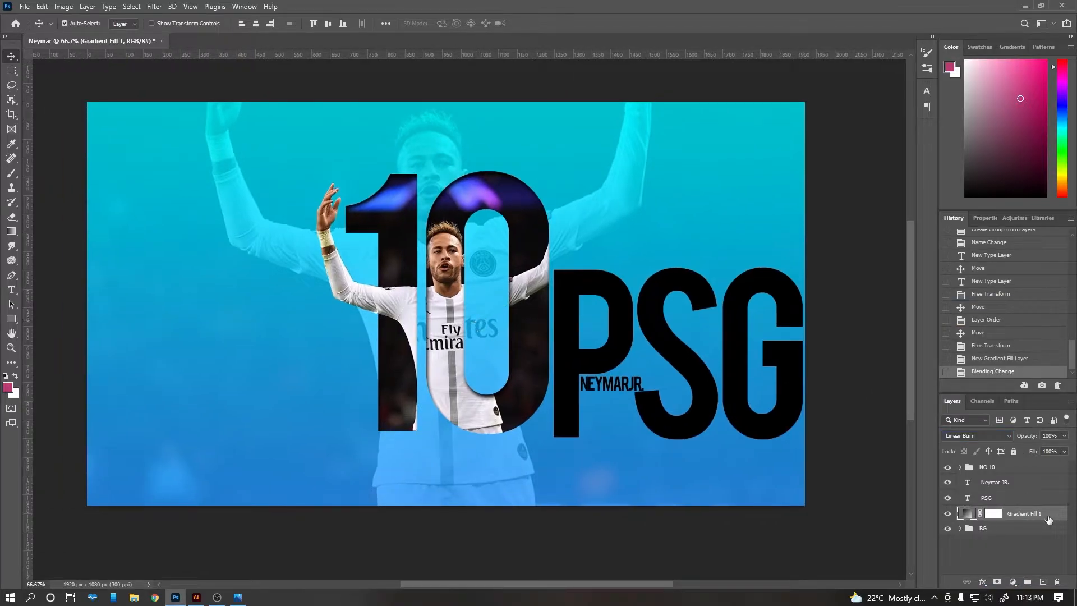
double_click(960, 514)
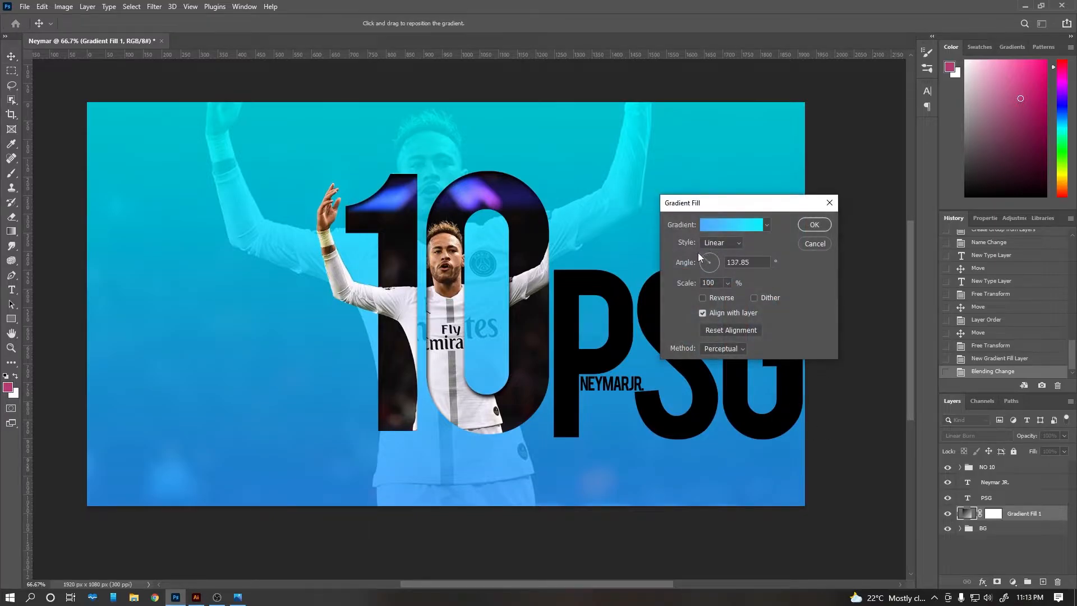
click(698, 253)
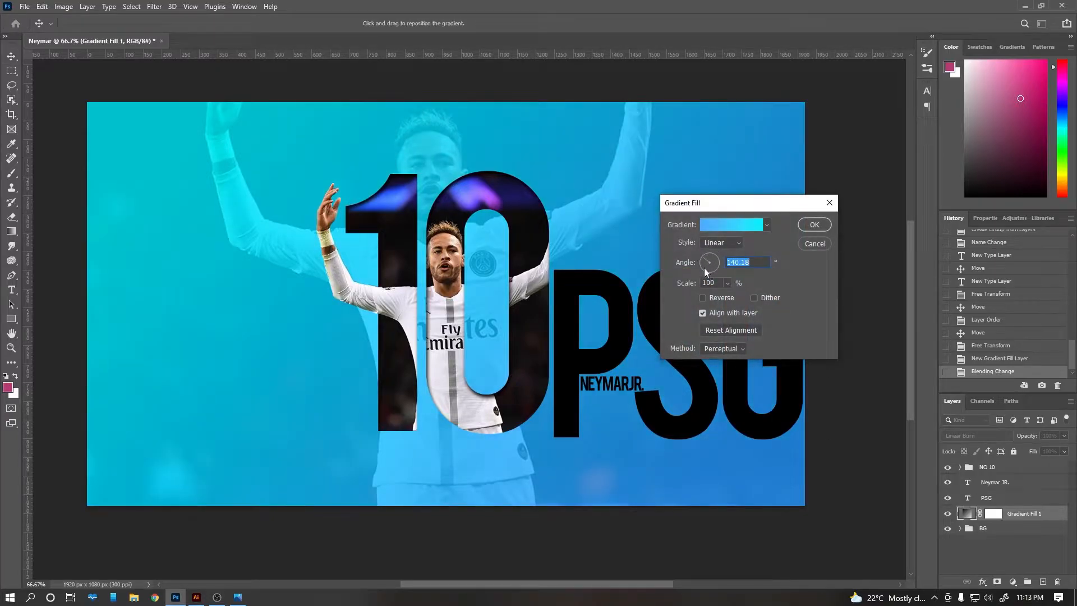
text(145)
click(814, 225)
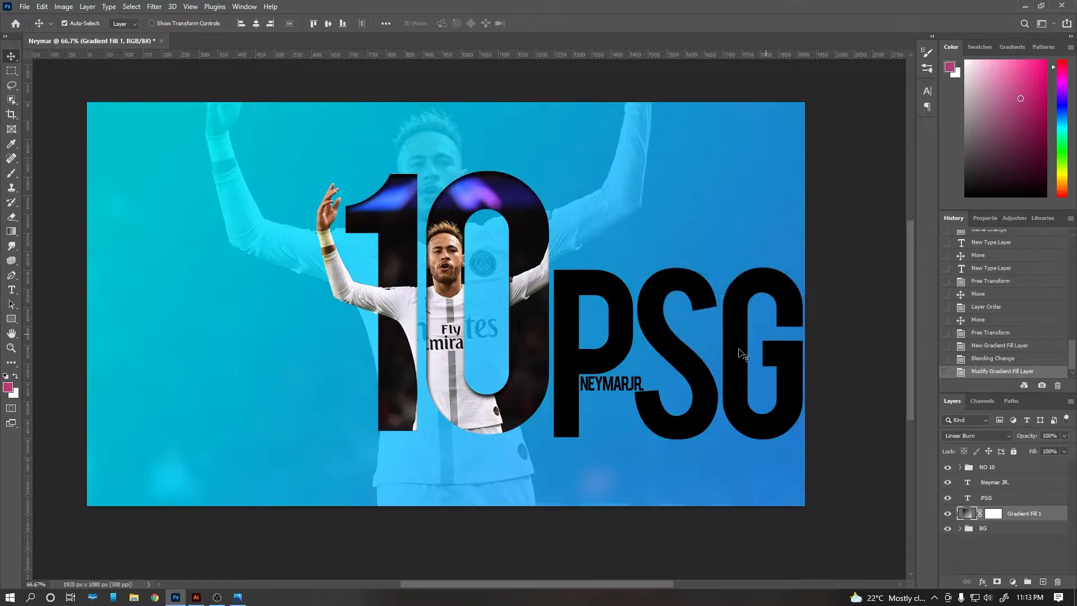
Move the Neymar JR. and PSG text layers together into the BG group, beneath the gradient fill.
click(1002, 494)
shift+click(996, 483)
drag(992, 499, 994, 528)
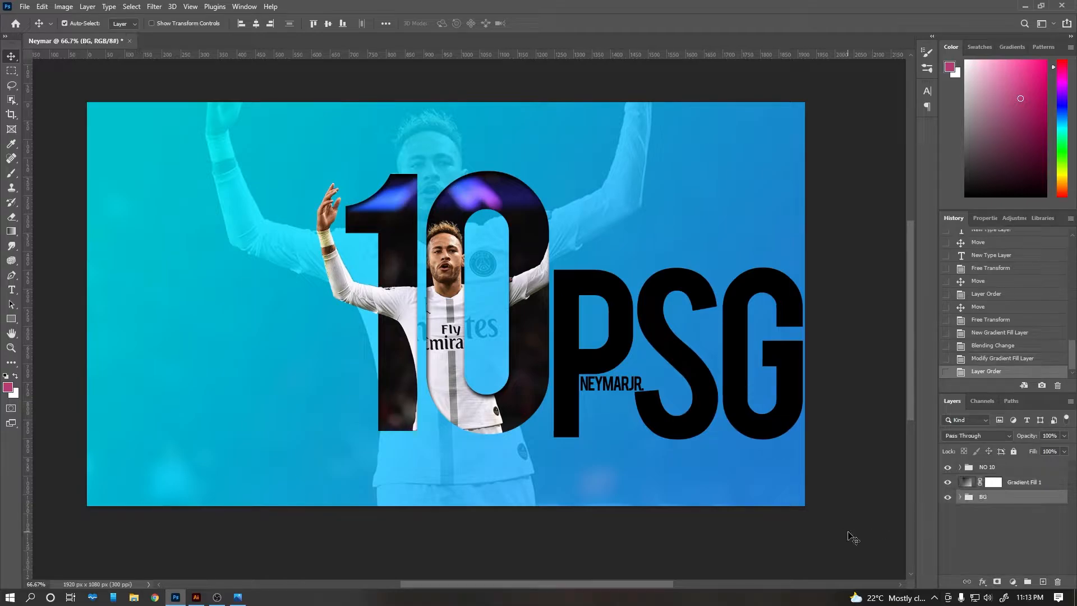
Change the text colour of both the Neymar JR. and PSG layers inside the BG group to white (ffffff).
click(960, 497)
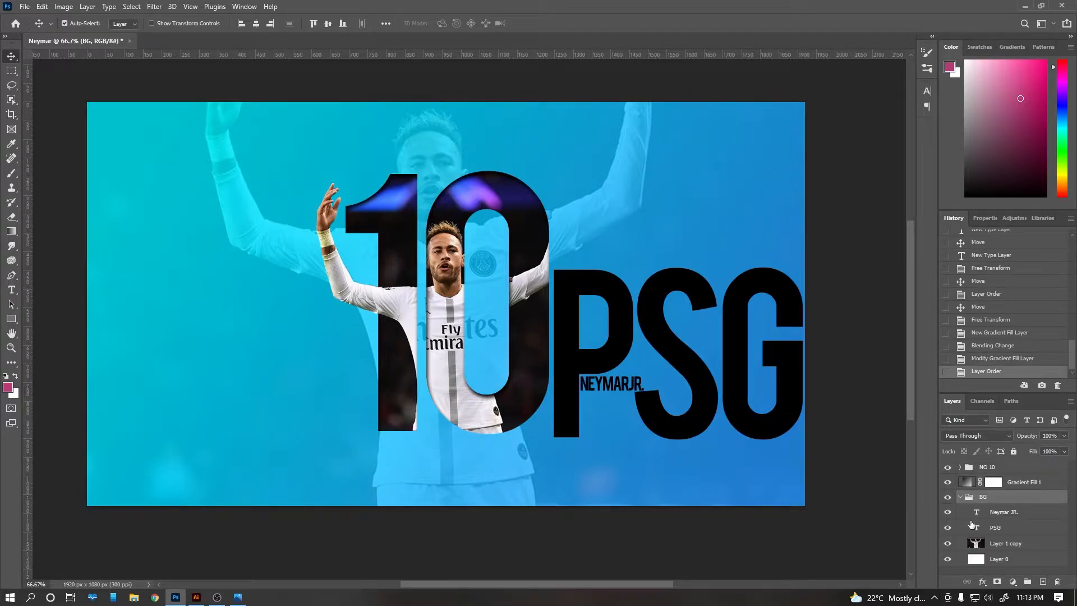
click(1006, 514)
shift+click(1003, 529)
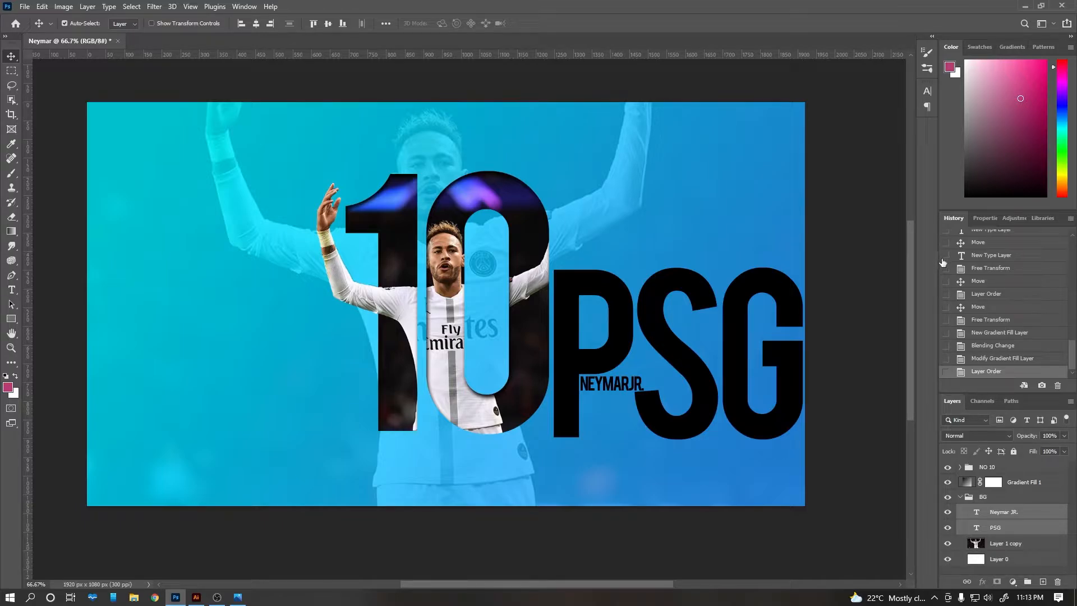
click(928, 89)
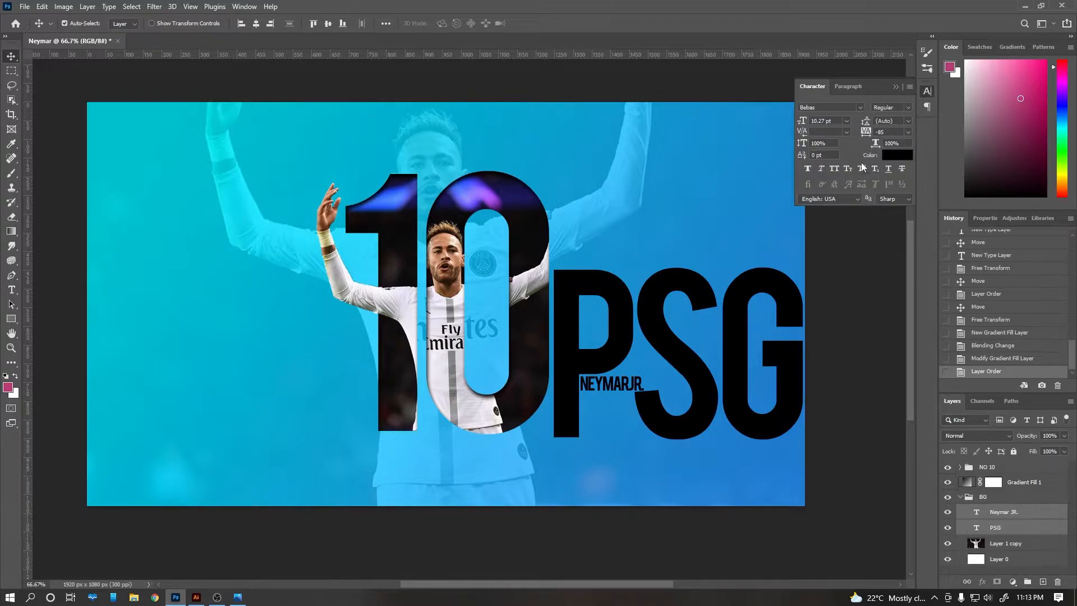
click(896, 156)
click(757, 292)
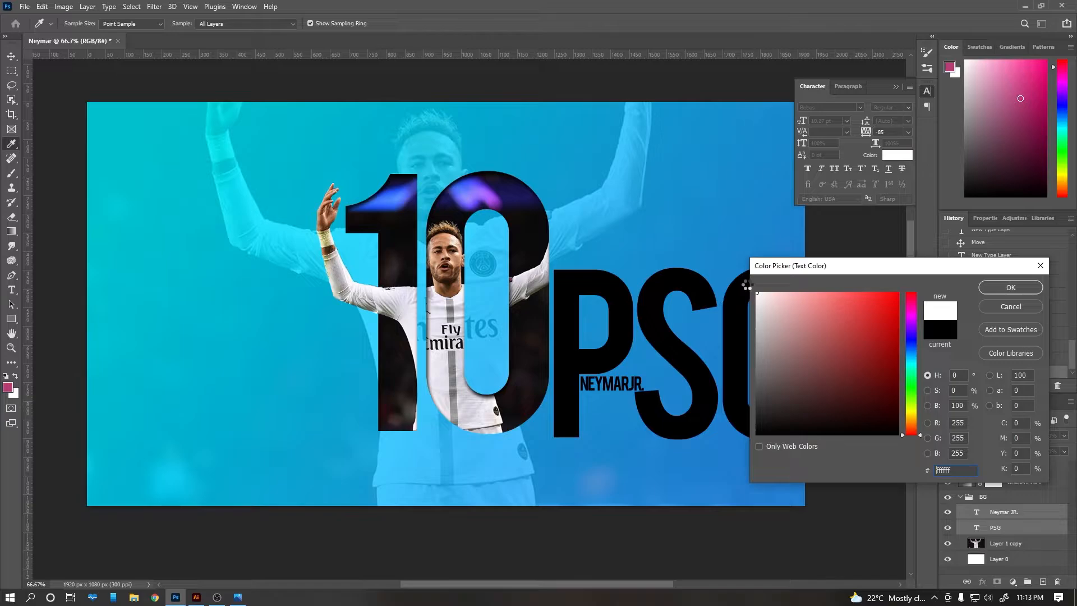
click(998, 291)
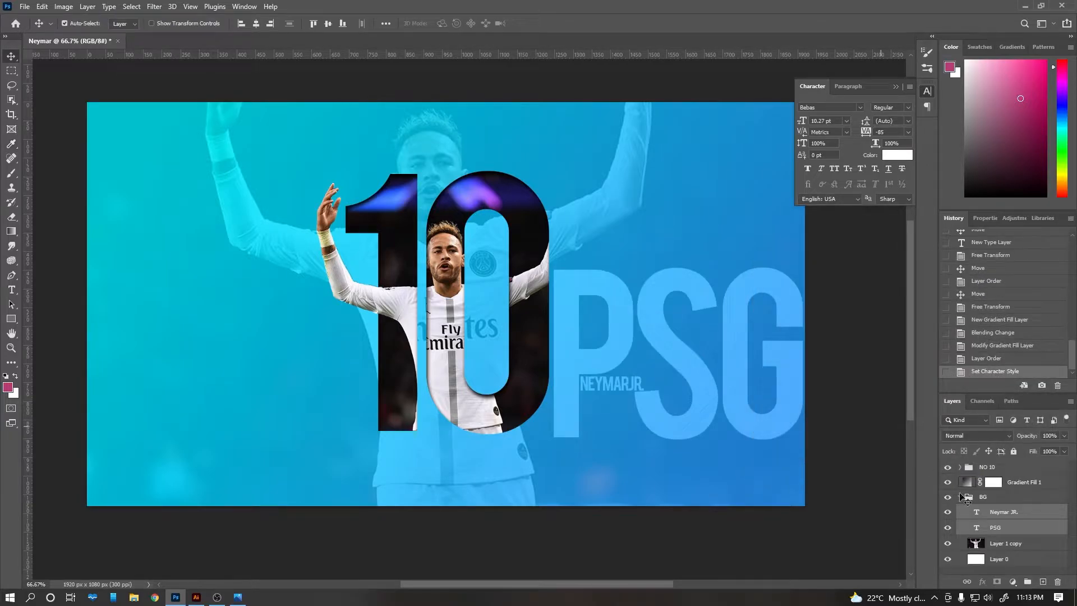
Move the Neymar JR. text layer out of the BG group to directly above Gradient Fill 1.
click(1000, 526)
drag(1005, 513, 1005, 483)
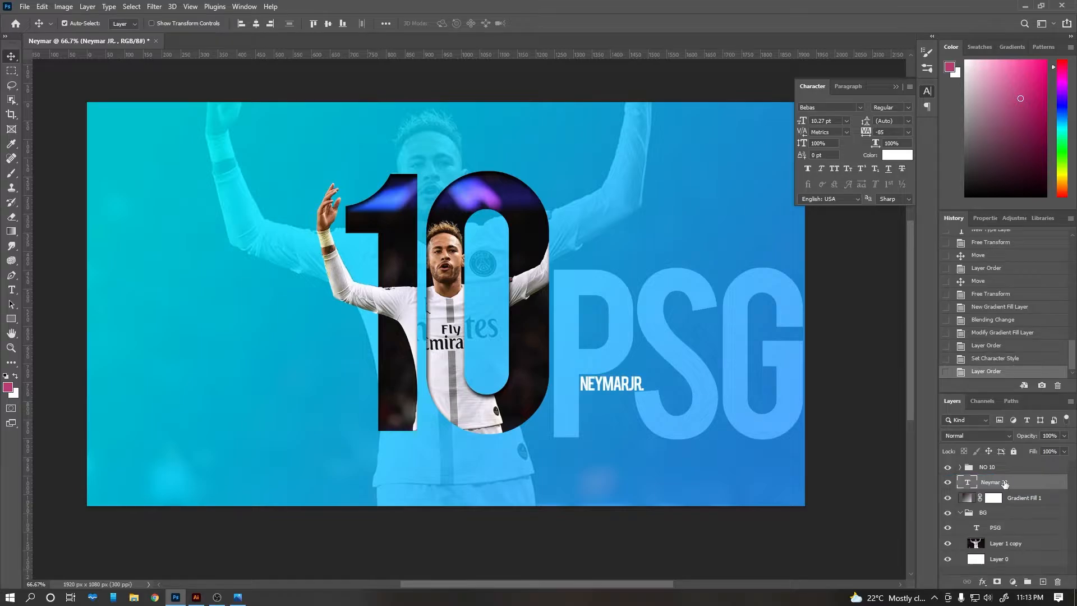
Set the PSG text layer's opacity to 50%.
click(996, 530)
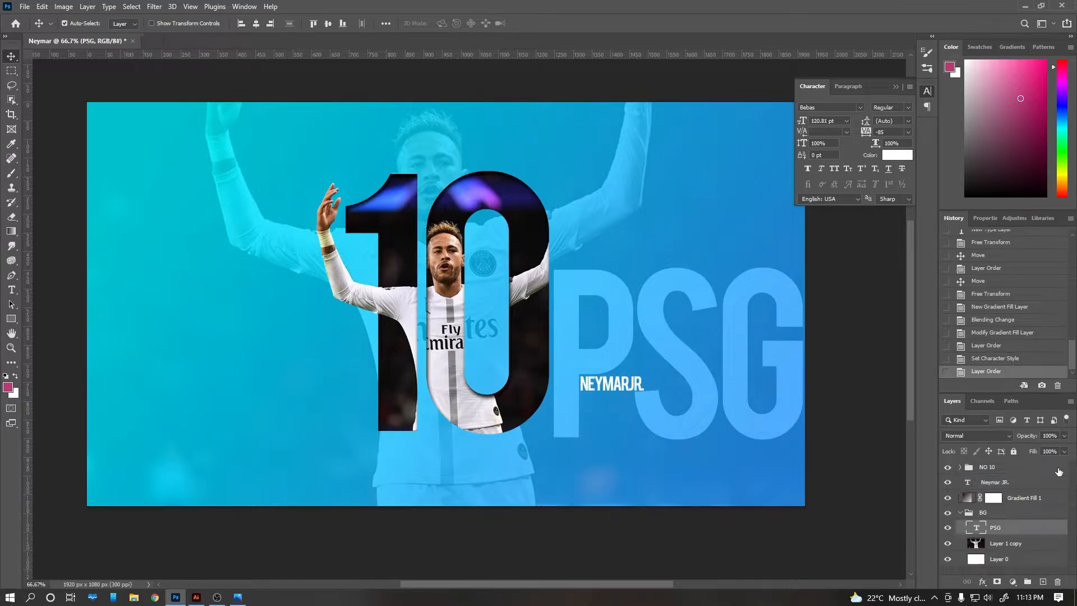
click(1057, 435)
text(50)
key(Return)
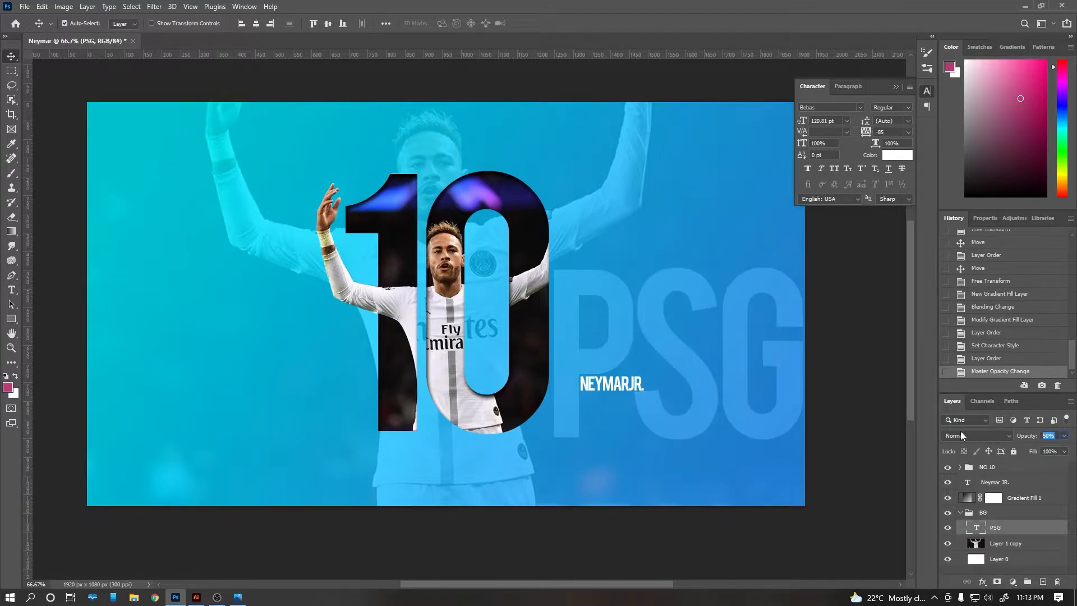
Set the PSG text layer's opacity to 30%, deselect the layer and collapse the character settings.
text(30)
key(Return)
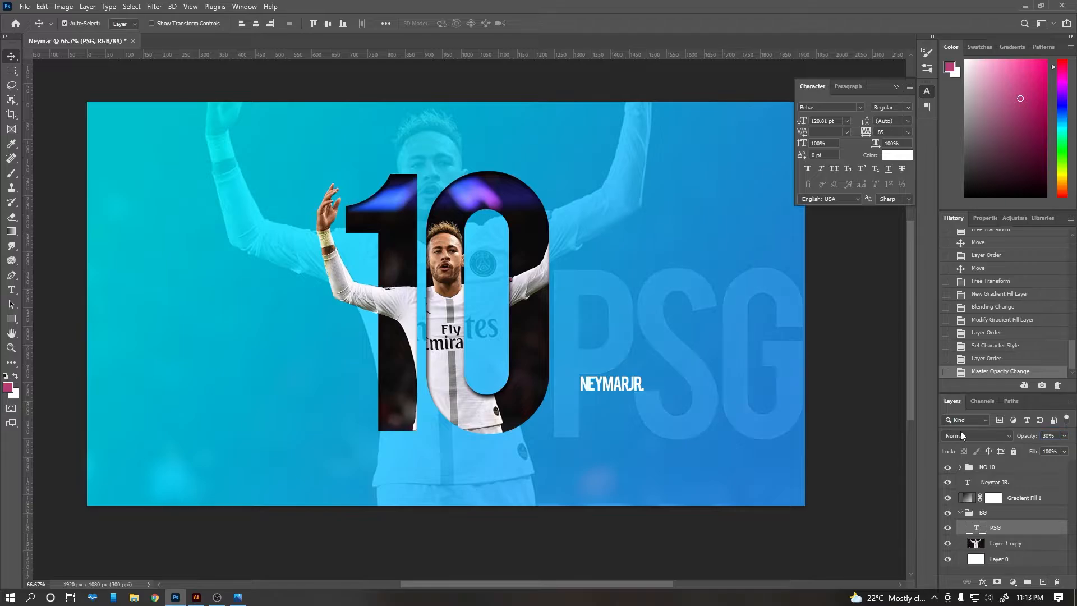
click(849, 339)
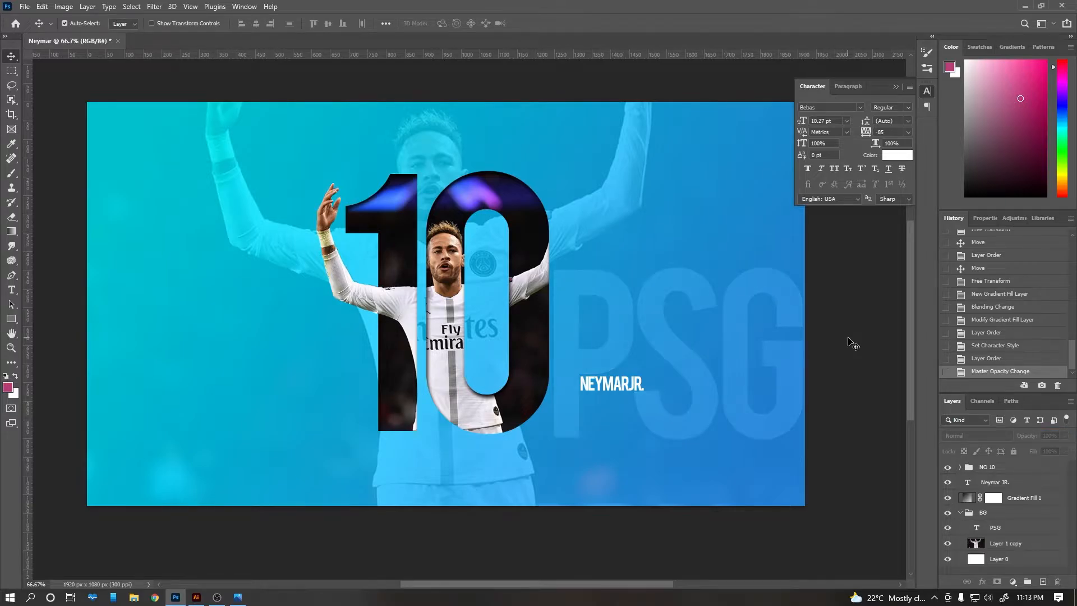
click(897, 86)
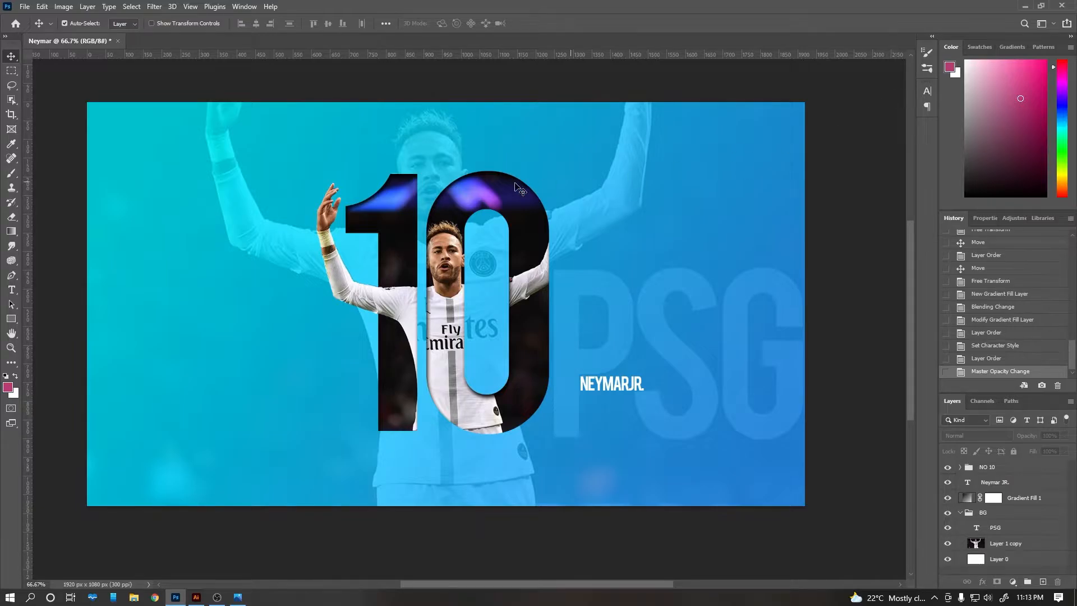
Add a Brightness/Contrast adjustment with brightness 10 above the NO 10 group and clip it to that group.
click(523, 203)
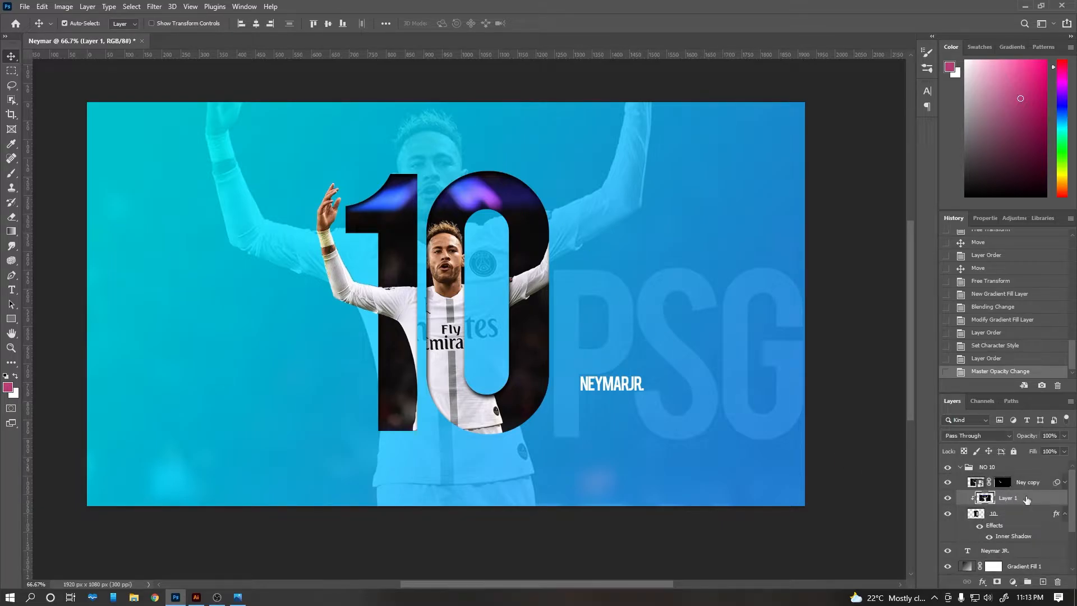
click(1009, 467)
click(1012, 582)
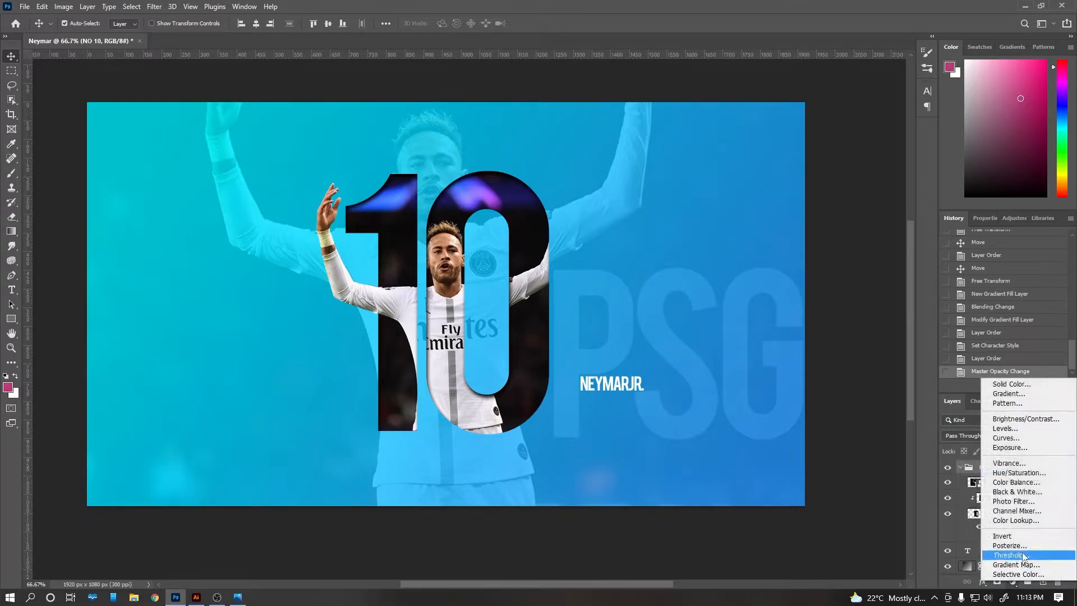
click(1024, 422)
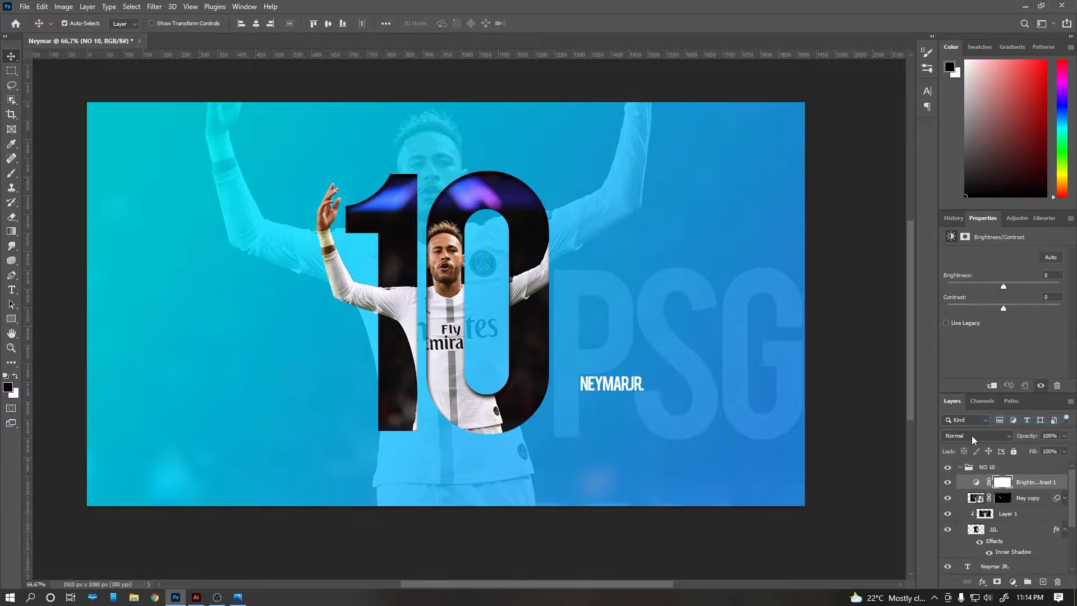
drag(1007, 285, 1009, 285)
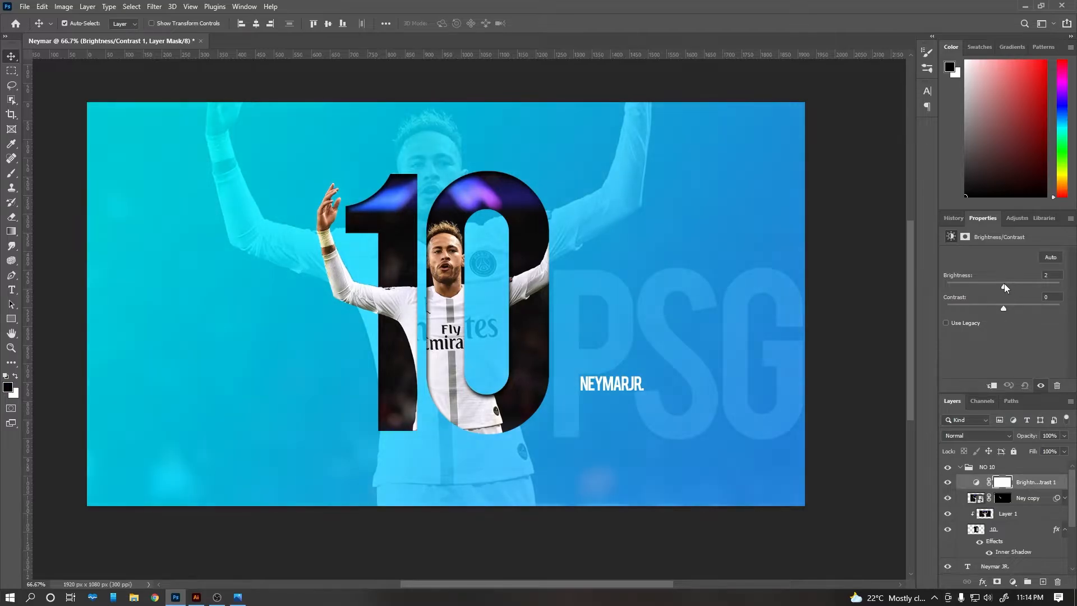
drag(1020, 488, 1018, 466)
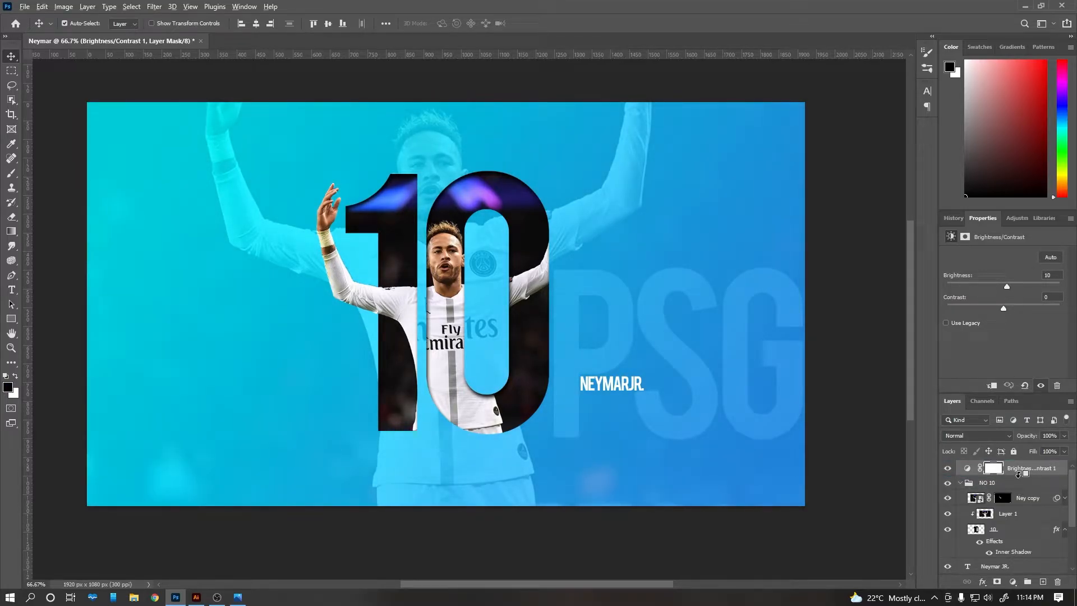
alt+click(1018, 475)
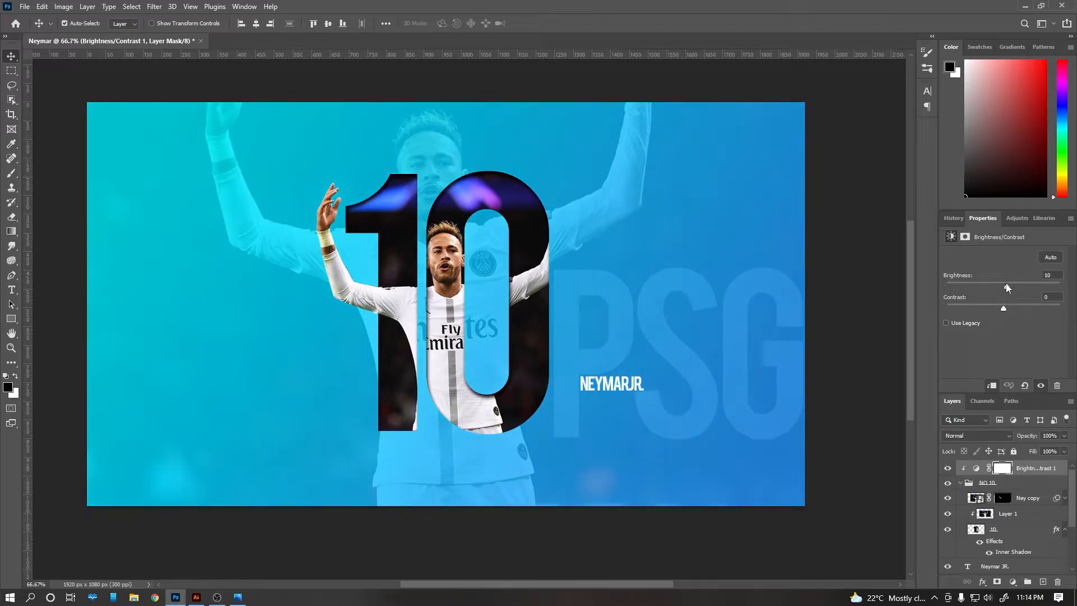
Set the clipped Brightness/Contrast adjustment to brightness 10 and contrast 15.
drag(1007, 288, 1010, 288)
click(1053, 275)
text(1)
click(1012, 583)
click(1013, 583)
mouse_move(1005, 311)
mouse_down()
mouse_move(1031, 310)
mouse_move(1012, 310)
mouse_up()
Add a Color Balance adjustment layer on top with midtones at -10 Cyan/Red and +30 Yellow/Blue.
click(1013, 582)
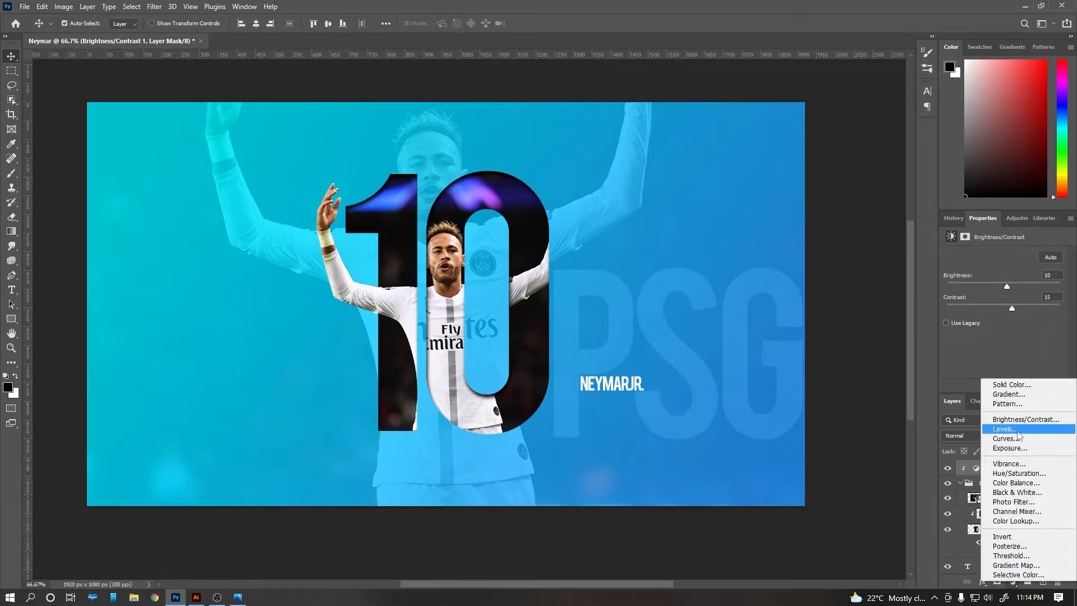
click(1016, 483)
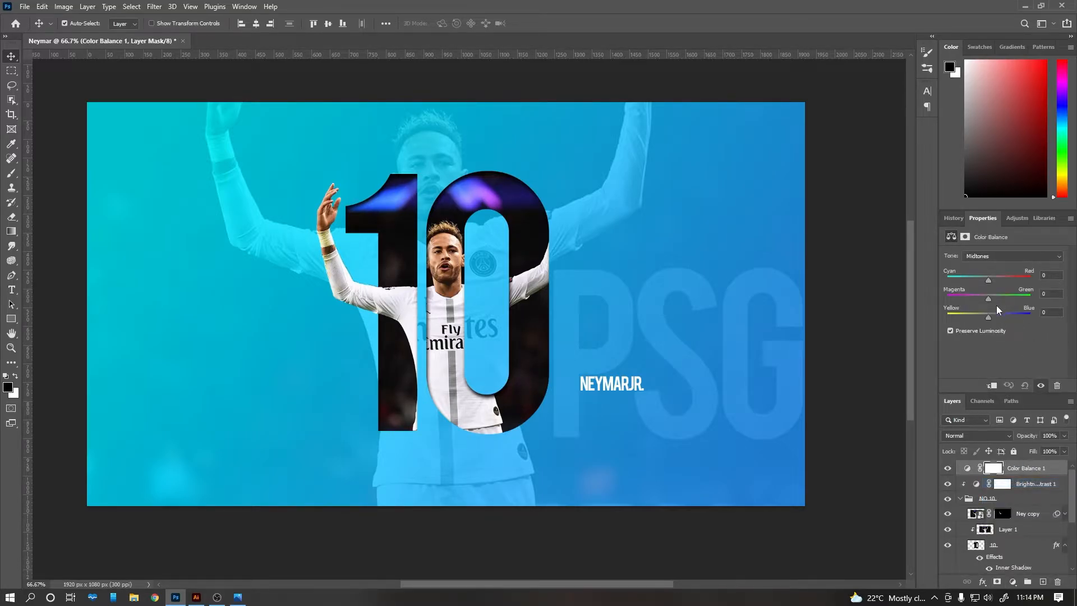
drag(990, 320, 1003, 319)
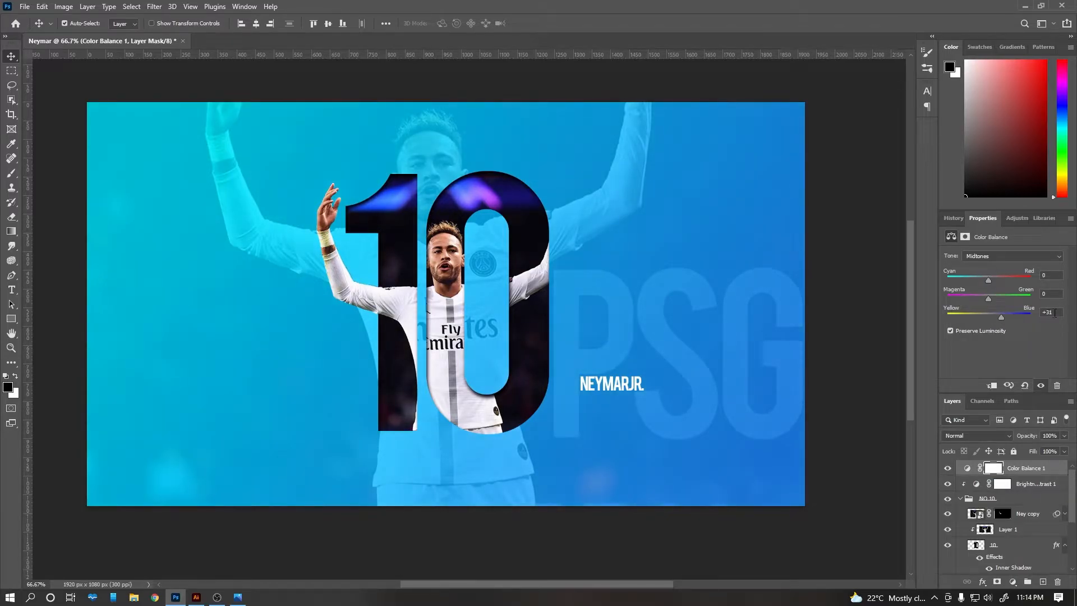
click(1055, 314)
text(30)
drag(989, 280, 989, 280)
click(1060, 276)
text(-10)
Collapse the NO 10 group and add a new empty layer directly above the PSG text in the BG group.
click(960, 498)
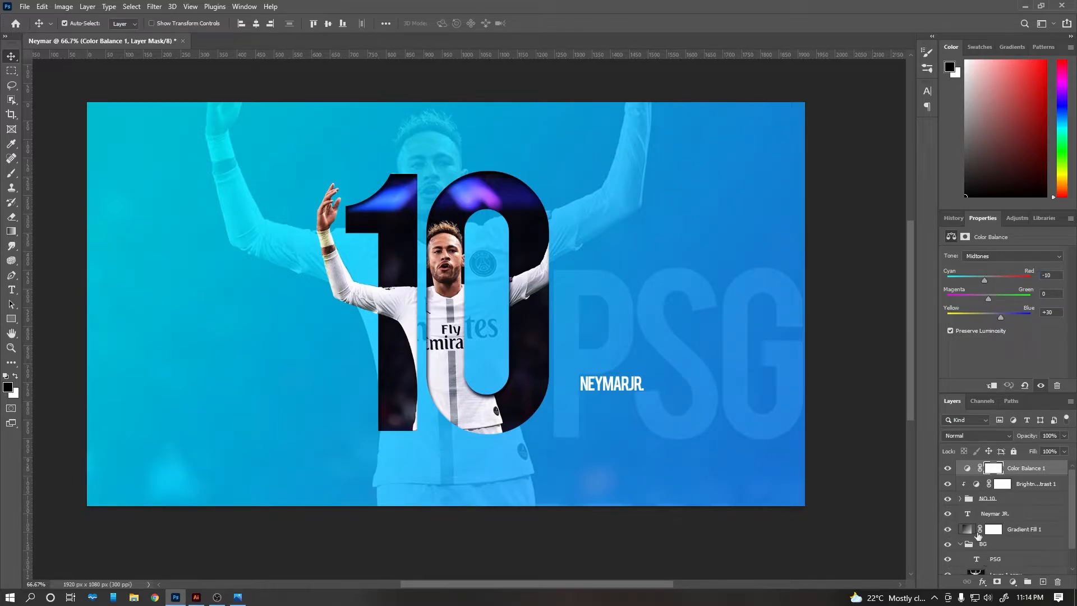
scroll(978, 535, down, 1)
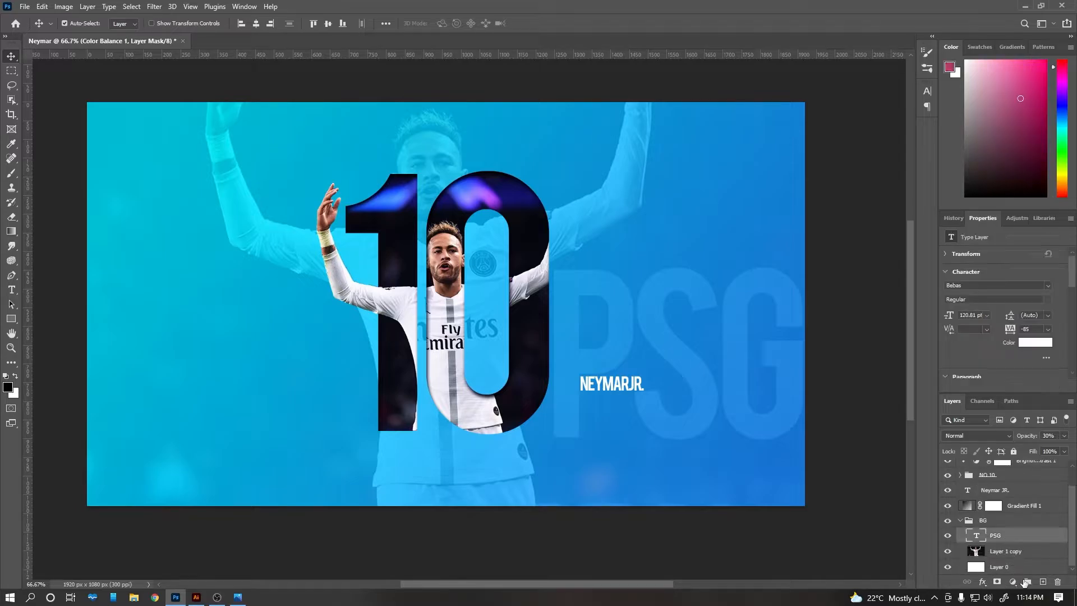
click(1004, 535)
click(1042, 582)
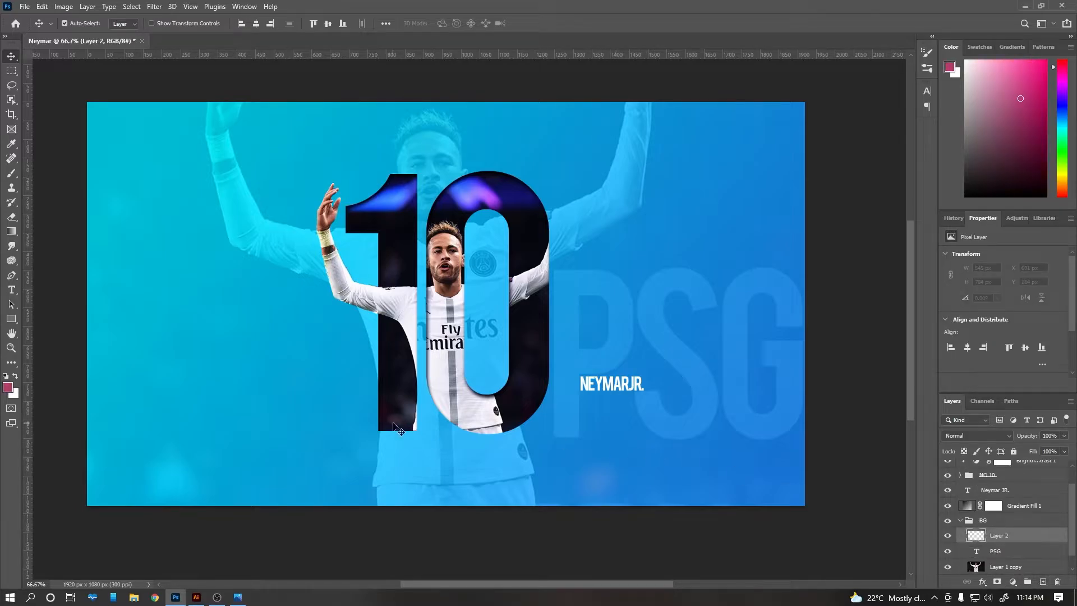
Activate the Brush tool and choose the acrylic7 brush from the acrylic-brushes set.
key(b)
right_click(397, 345)
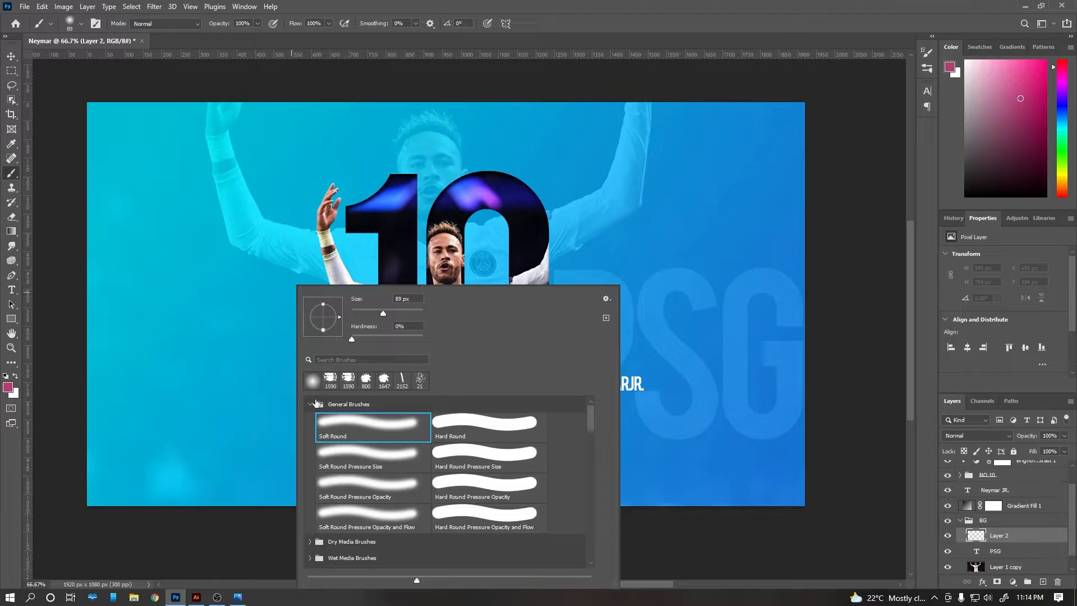
click(309, 403)
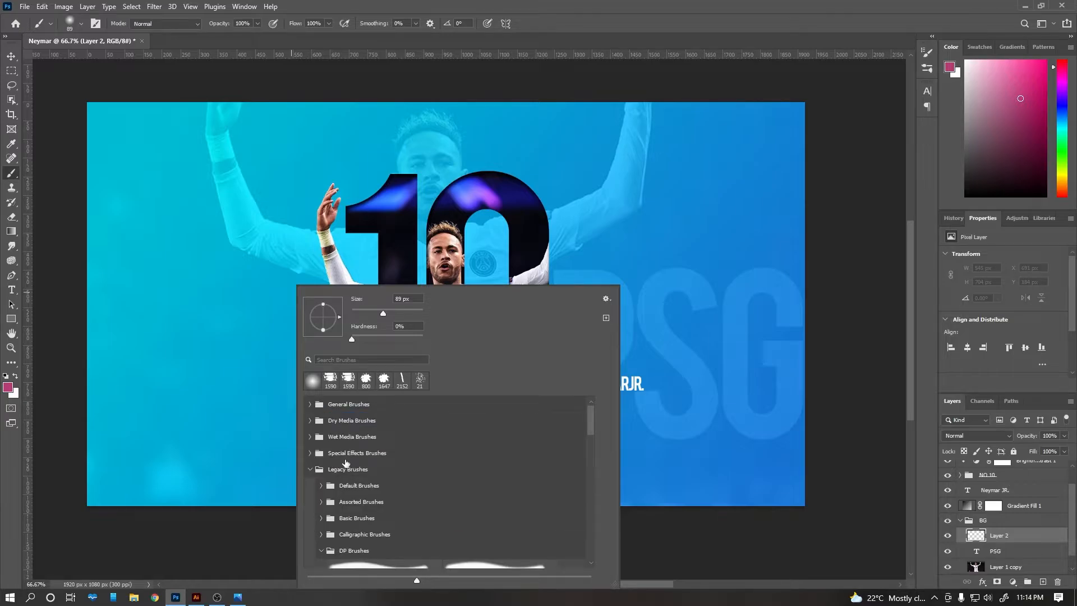
click(310, 469)
scroll(312, 466, down, 1)
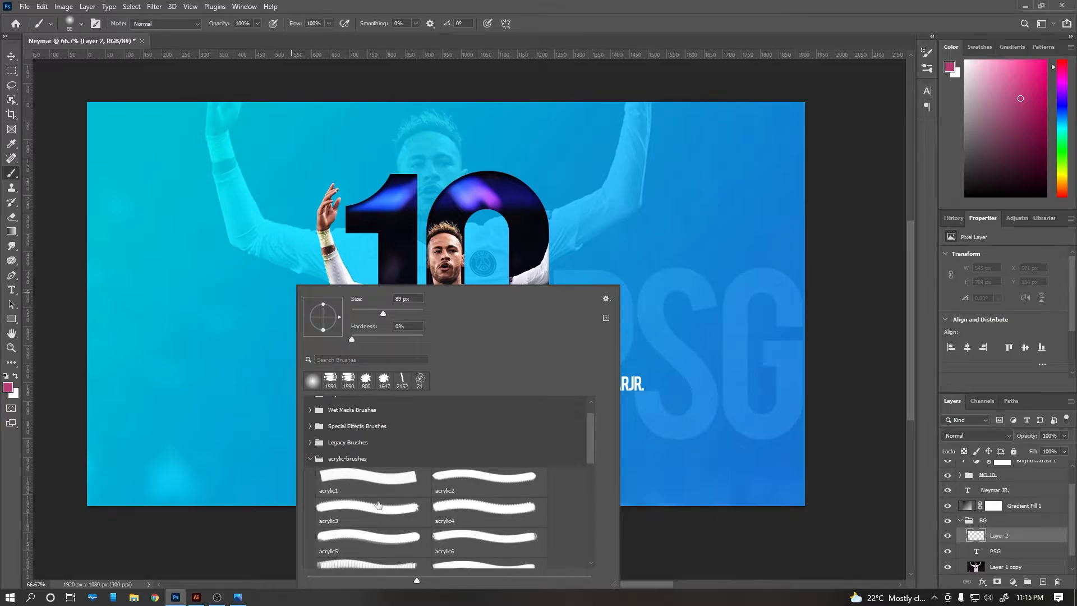
click(476, 511)
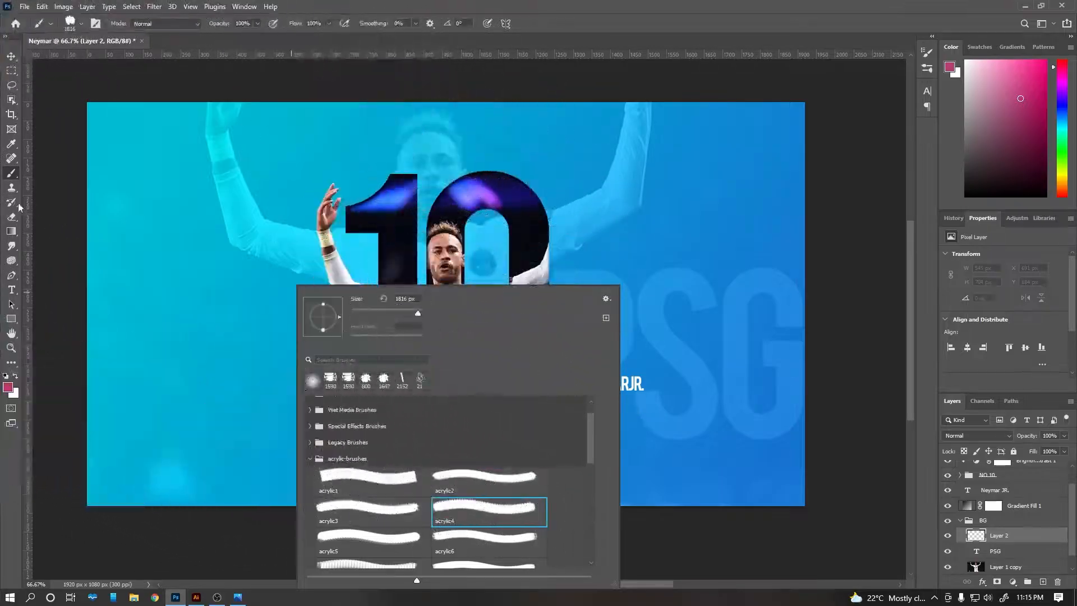
scroll(493, 544, down, 1)
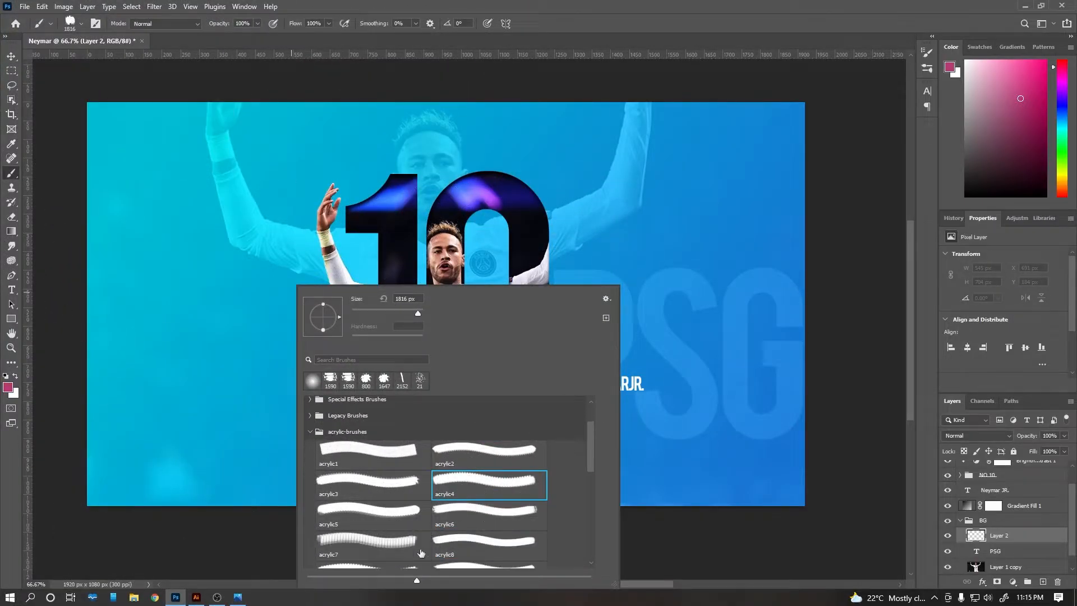
click(348, 543)
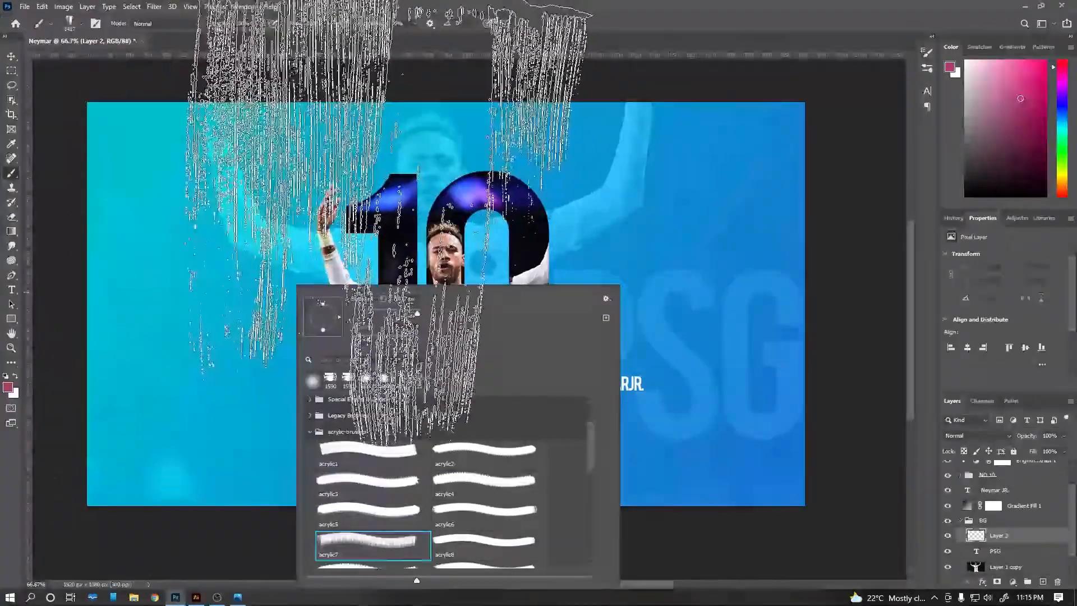
Rotate the acrylic7 brush to -56° and stamp one diagonal brush mark over the canvas's upper-right corner.
click(751, 176)
key(ctrl+z)
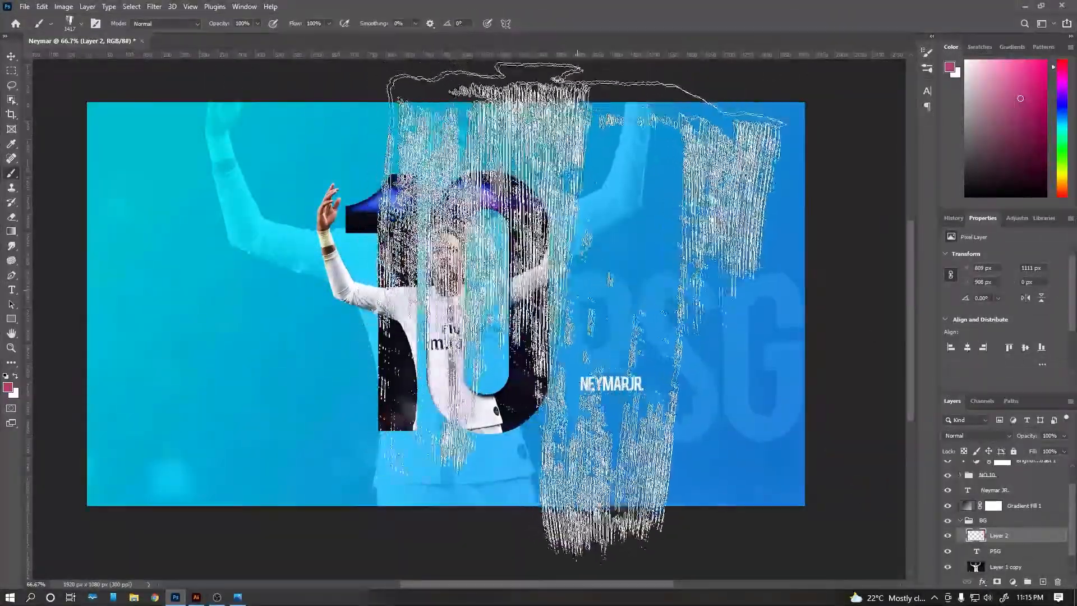
right_click(482, 287)
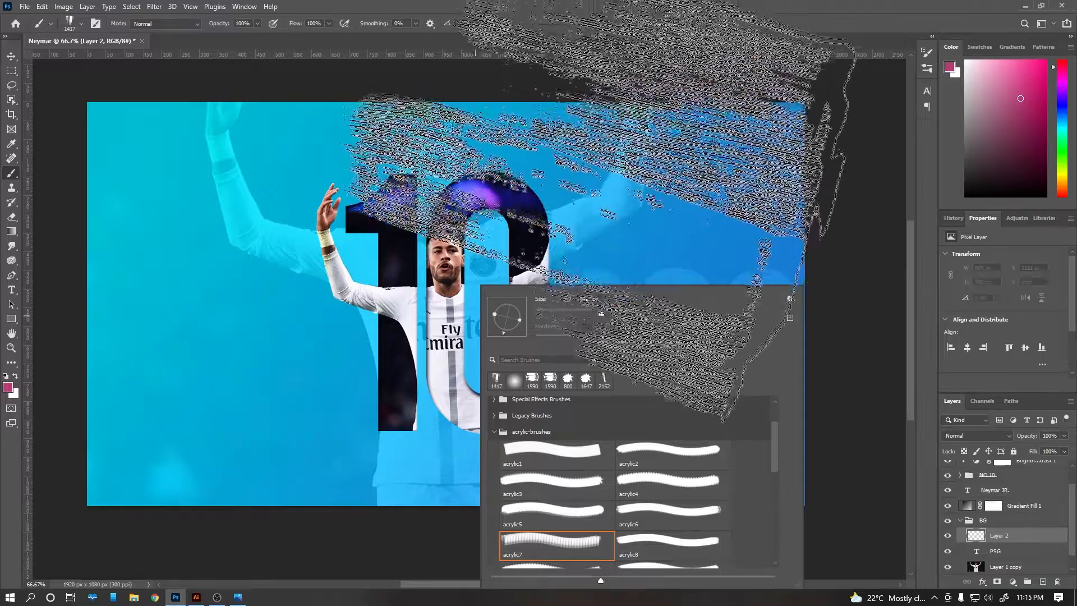
drag(517, 332, 528, 336)
click(758, 185)
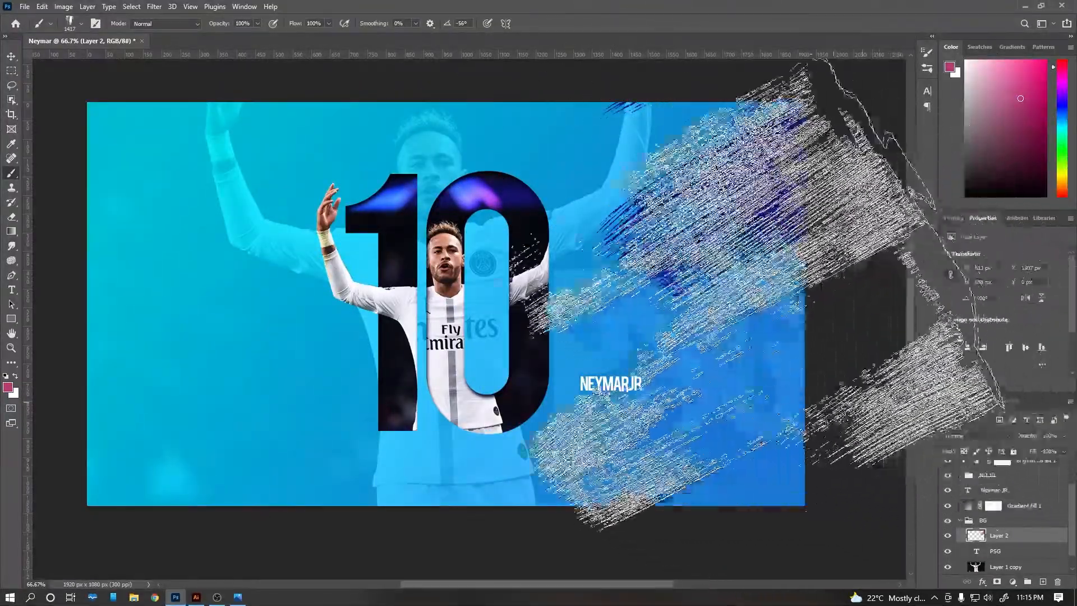
Try stamping a 1700 px acrylic8 brush mark along the canvas's left edge, and undo it.
right_click(334, 289)
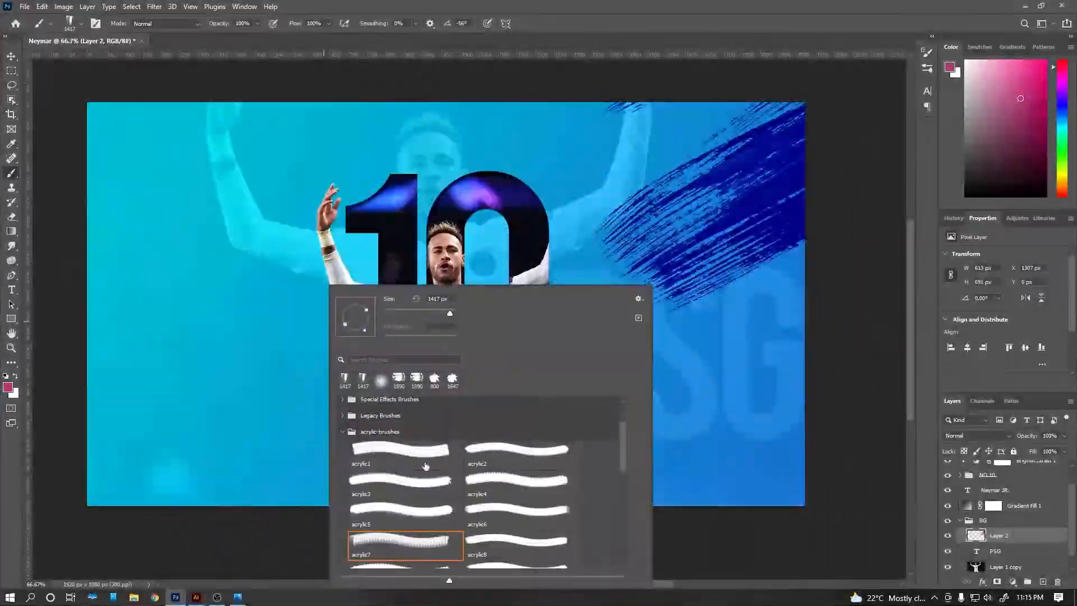
click(516, 543)
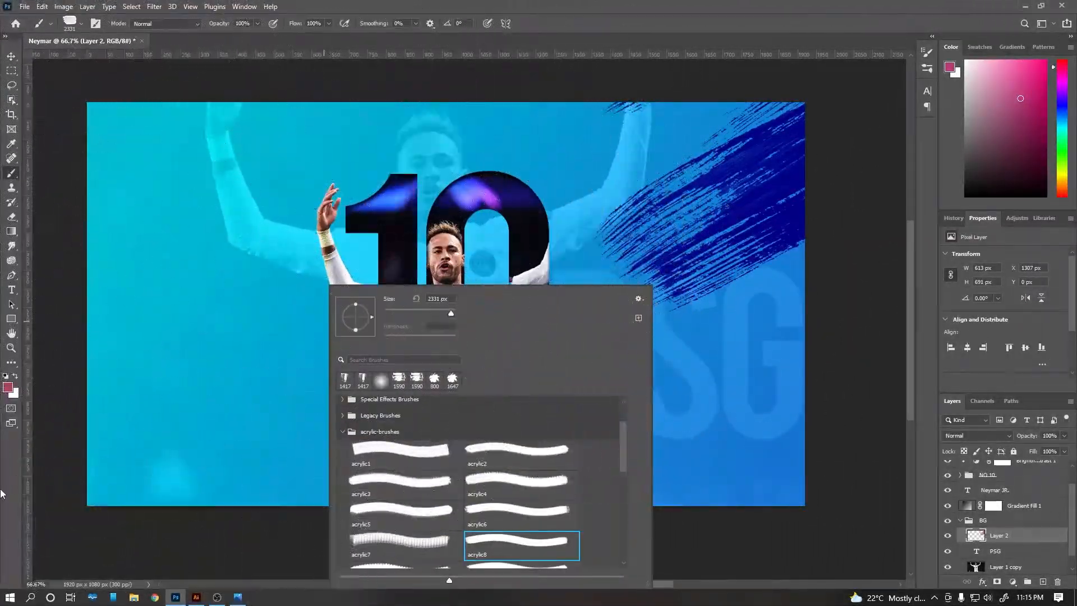
key(Return)
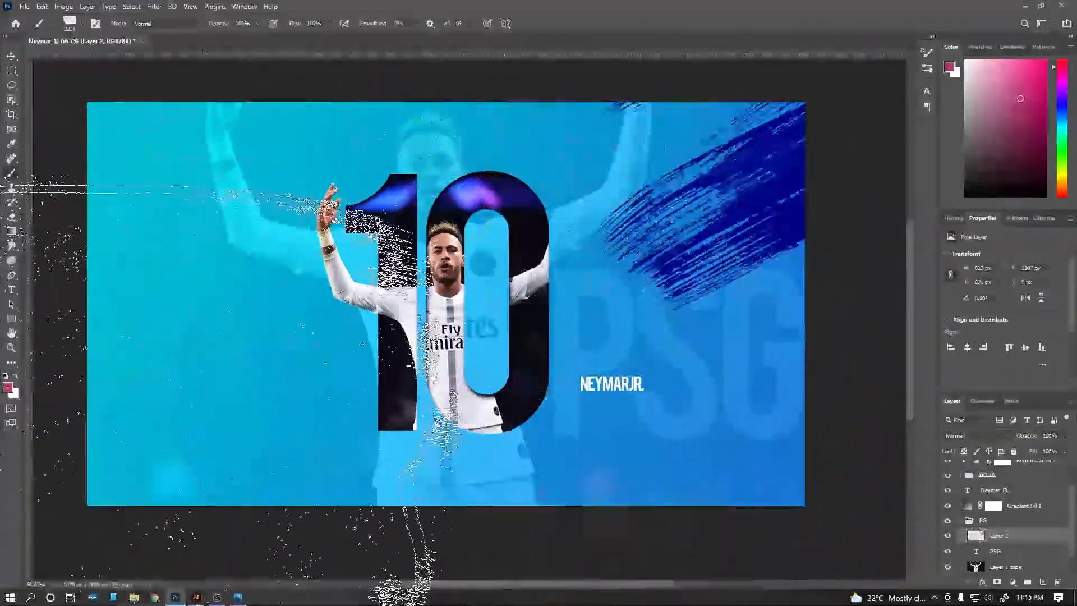
key([)
key([)
key([)
key([)
key([)
key([)
key([)
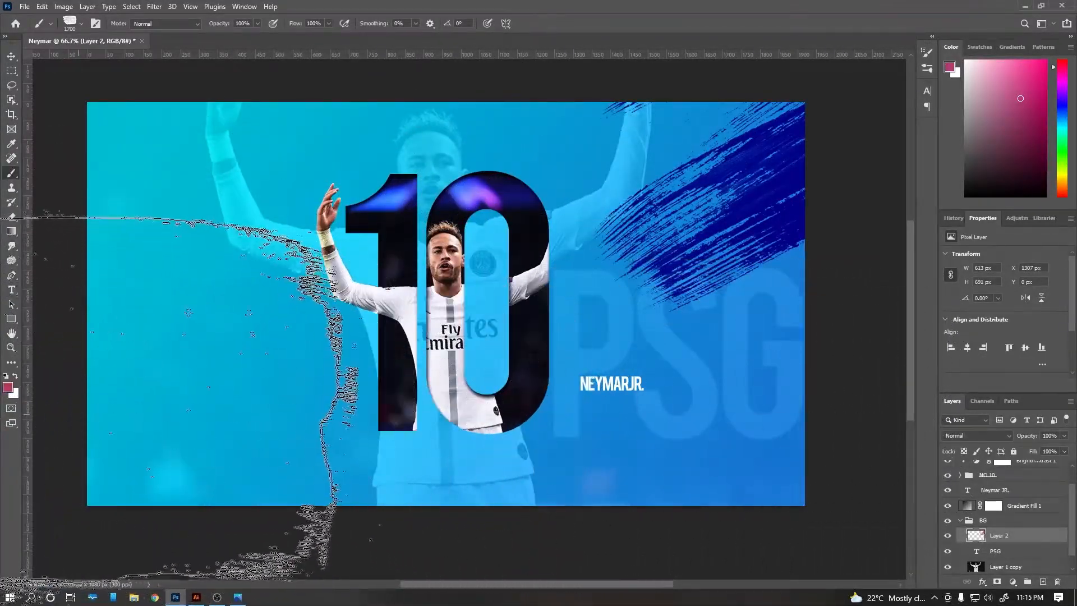
click(9, 539)
key(ctrl+z)
Switch back to the 1417 px acrylic7 brush, rotate it to 59° and stamp a diagonal mark over the lower-left corner.
right_click(421, 283)
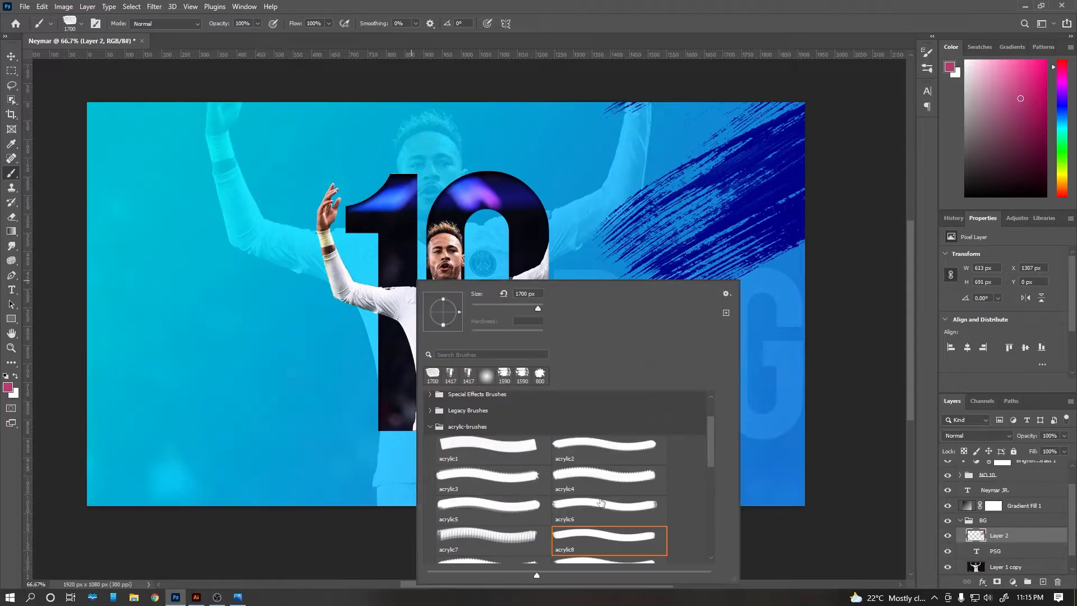
scroll(633, 523, down, 2)
click(509, 497)
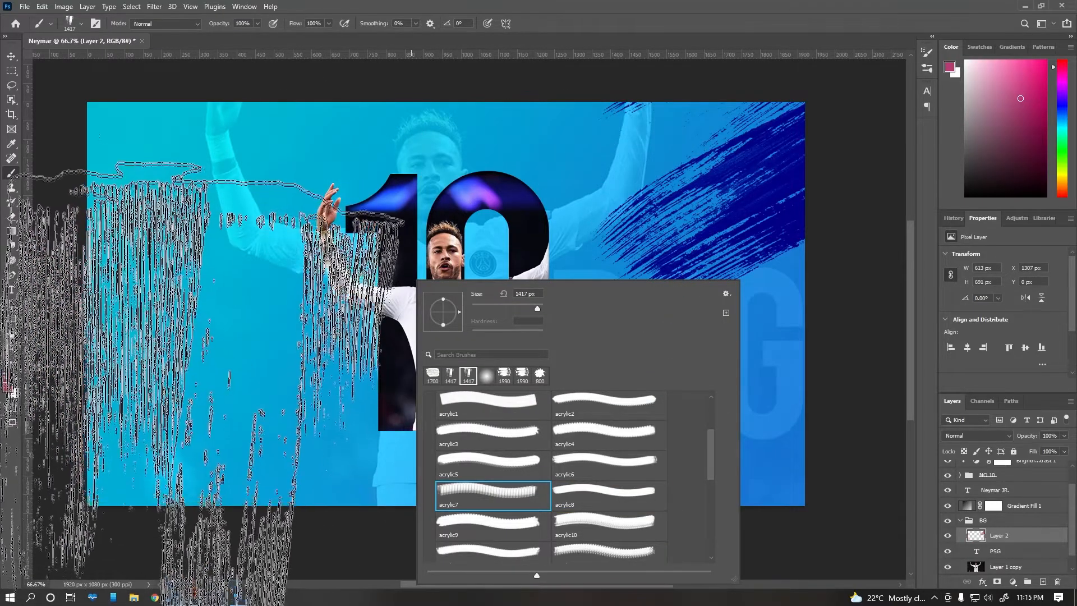
drag(460, 294, 453, 295)
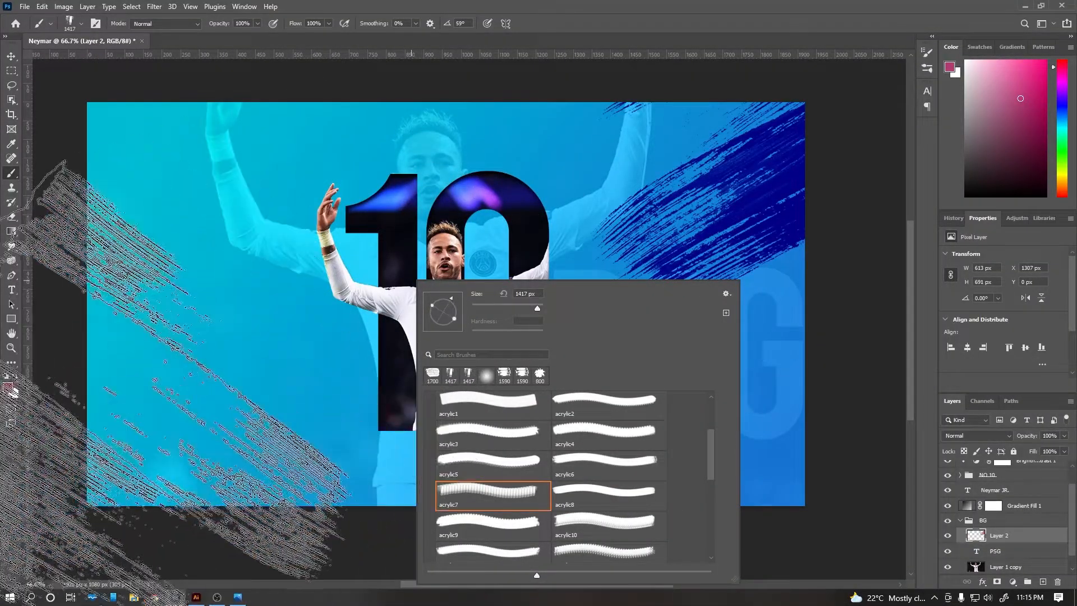
click(117, 408)
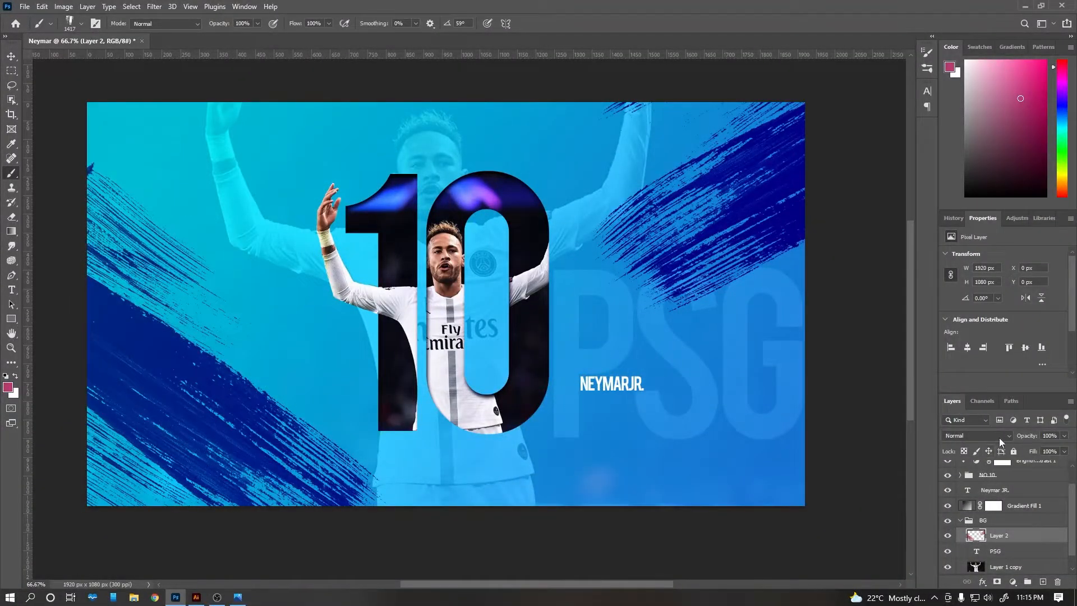
Set the brush-mark layer's blend mode to Soft Light and return to the Move tool.
click(999, 437)
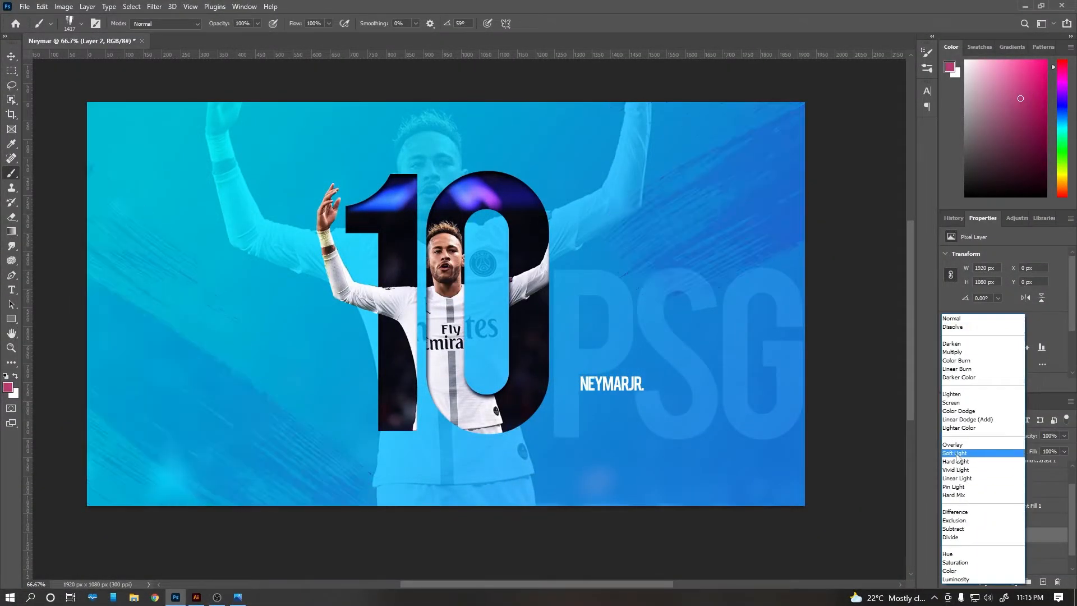
click(957, 453)
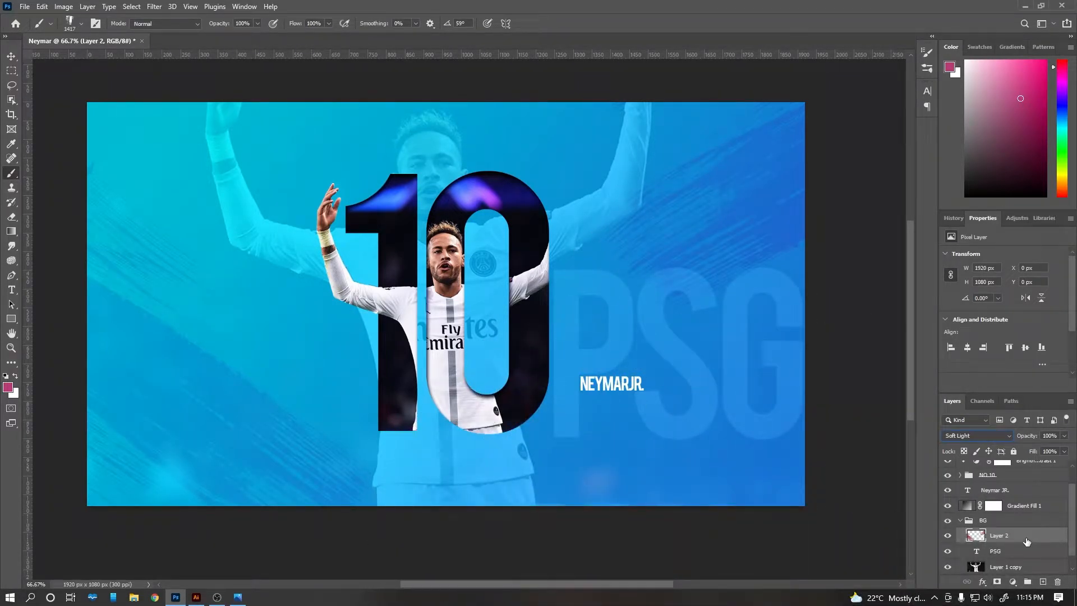
key(v)
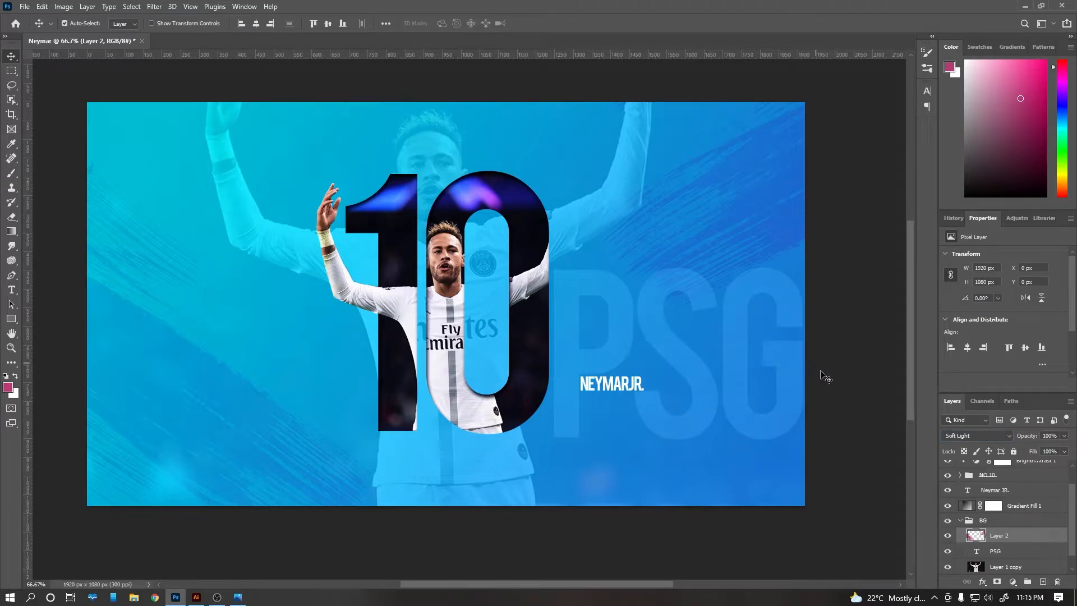
Move the brush-mark layer below the PSG text layer inside the BG group.
scroll(1023, 572, down, 1)
drag(1007, 523, 1006, 549)
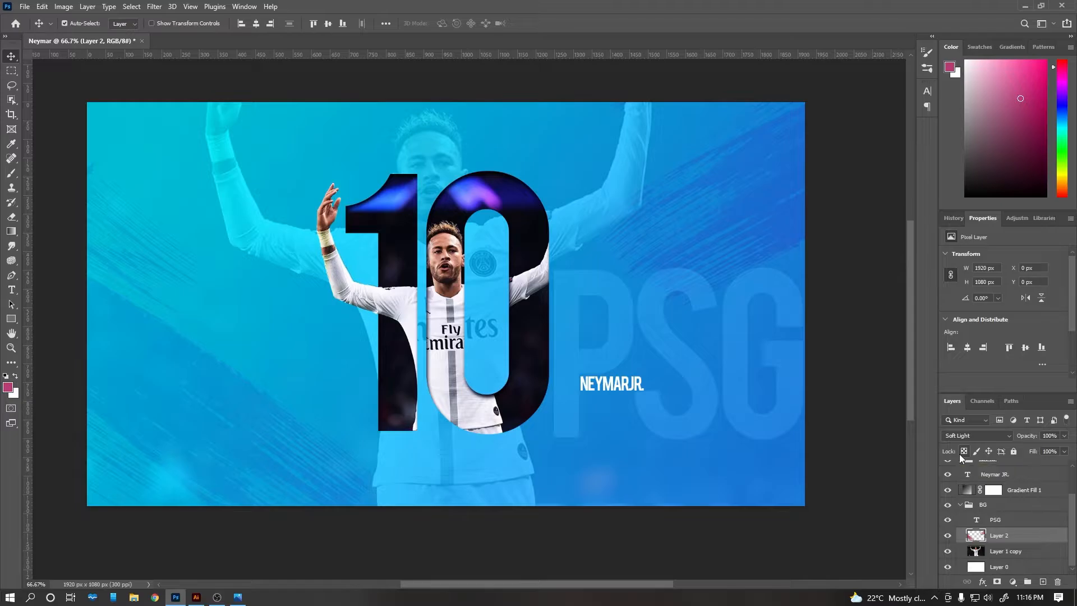
Switch to Illustrator, draw a small circle for a green 5 × 5 dot grid and paste the grid into the Photoshop design.
click(196, 597)
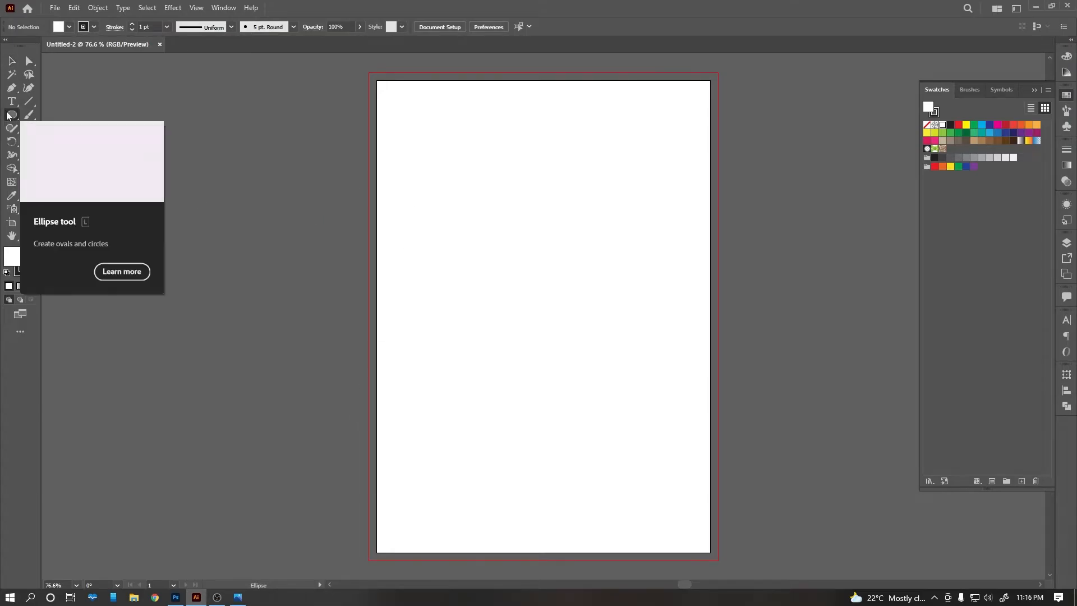
drag(436, 182, 448, 192)
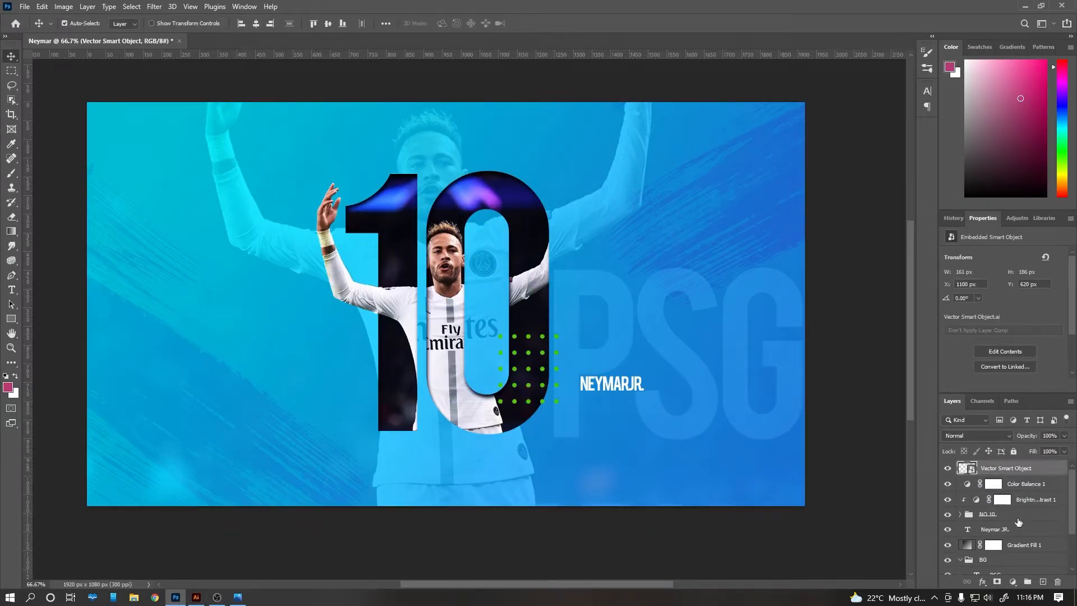
scroll(527, 368, up, 5)
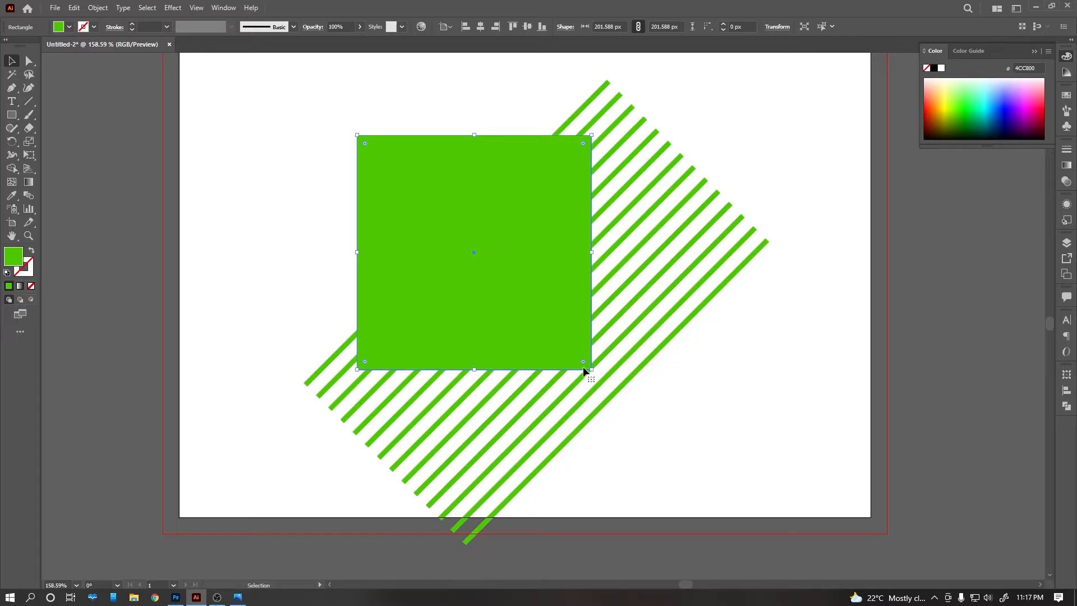
Position the green square over the diagonal stripes in Illustrator and clip the stripes to it with a clipping mask.
drag(576, 326, 596, 327)
key(ctrl+a)
key(ctrl+7)
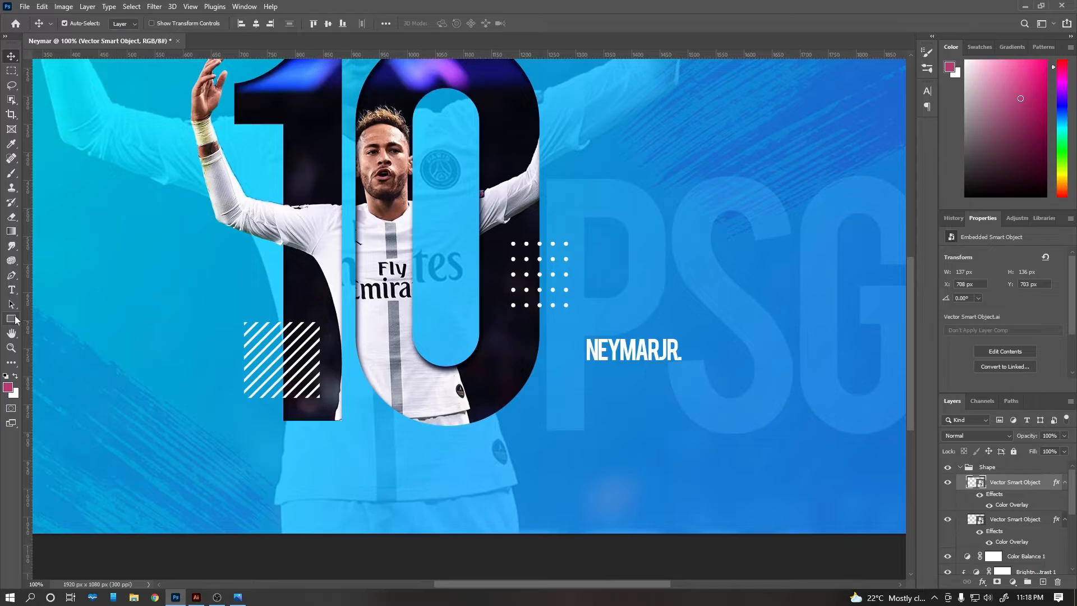
Try adding a thin white line, about 645 × 7 px and rotated -30°, across the 10 and the dot grid.
click(11, 319)
drag(389, 379, 839, 385)
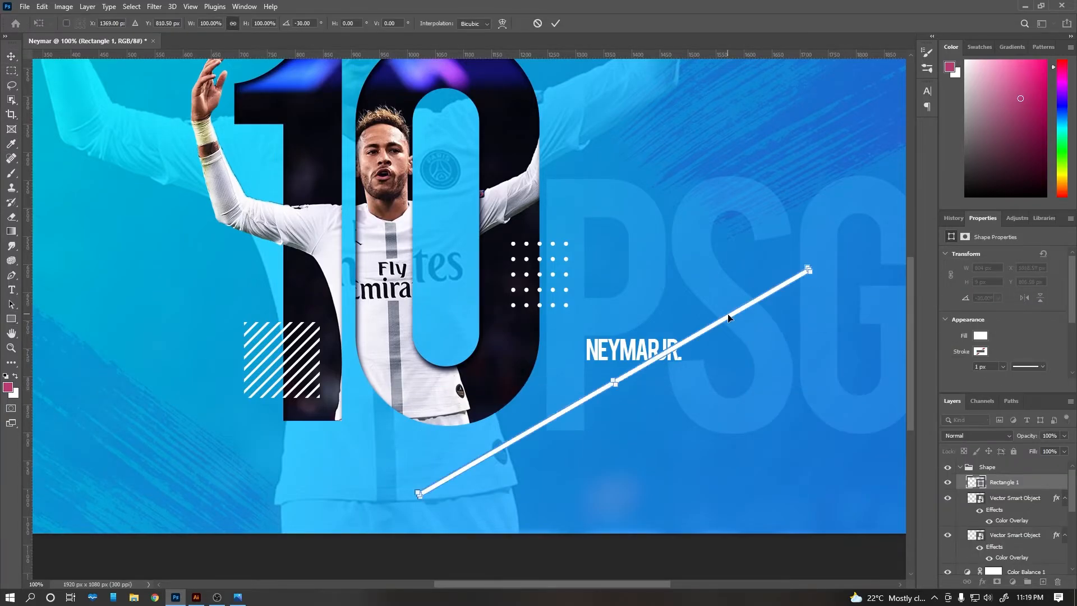
drag(613, 385, 555, 272)
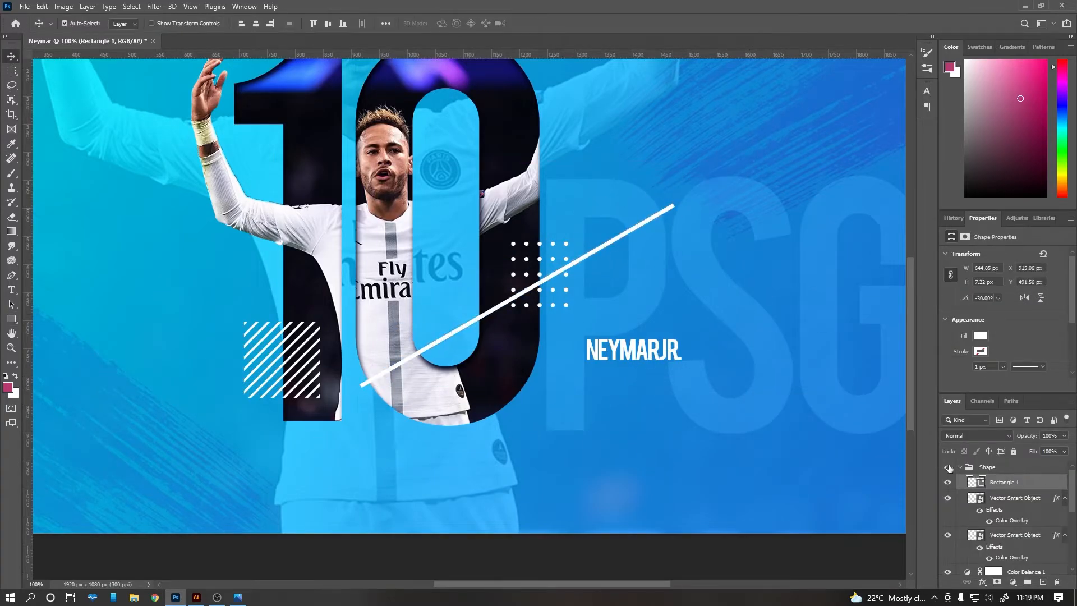
click(988, 436)
click(1001, 437)
drag(491, 320, 547, 338)
scroll(1005, 505, down, 5)
ctrl+click(976, 508)
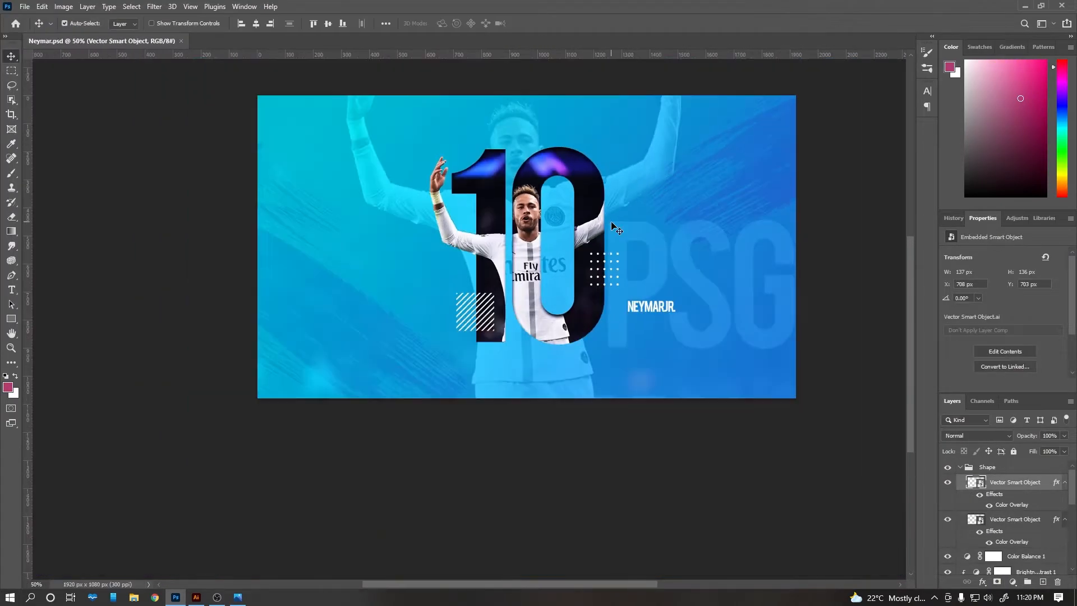
Draw a horizontal rectangle about 693 × 14 px below the 10, with white fill and no stroke.
scroll(665, 382, up, 1)
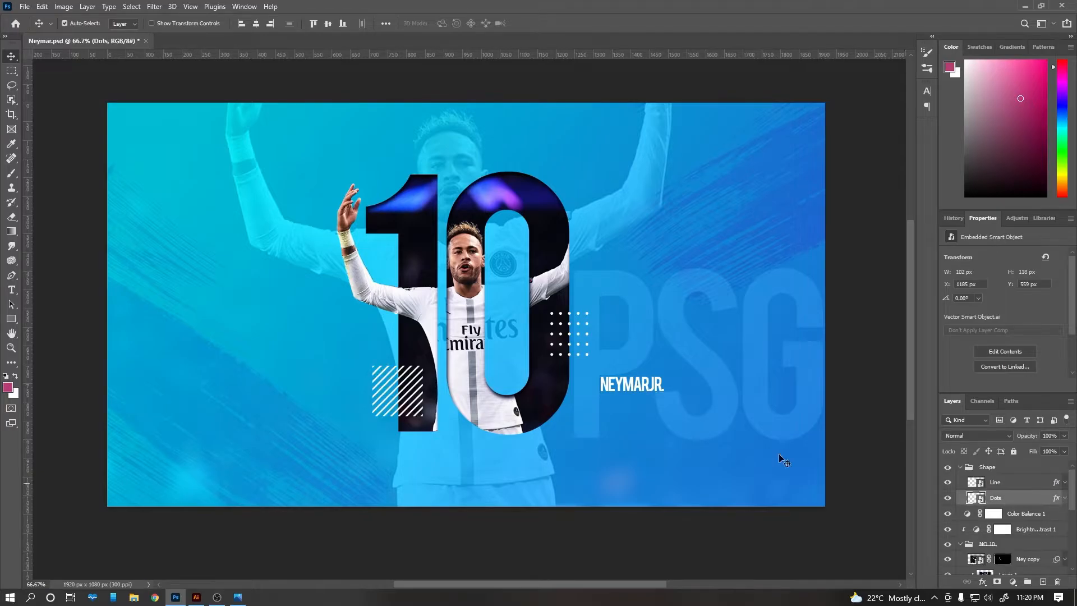
key(u)
drag(740, 455, 435, 458)
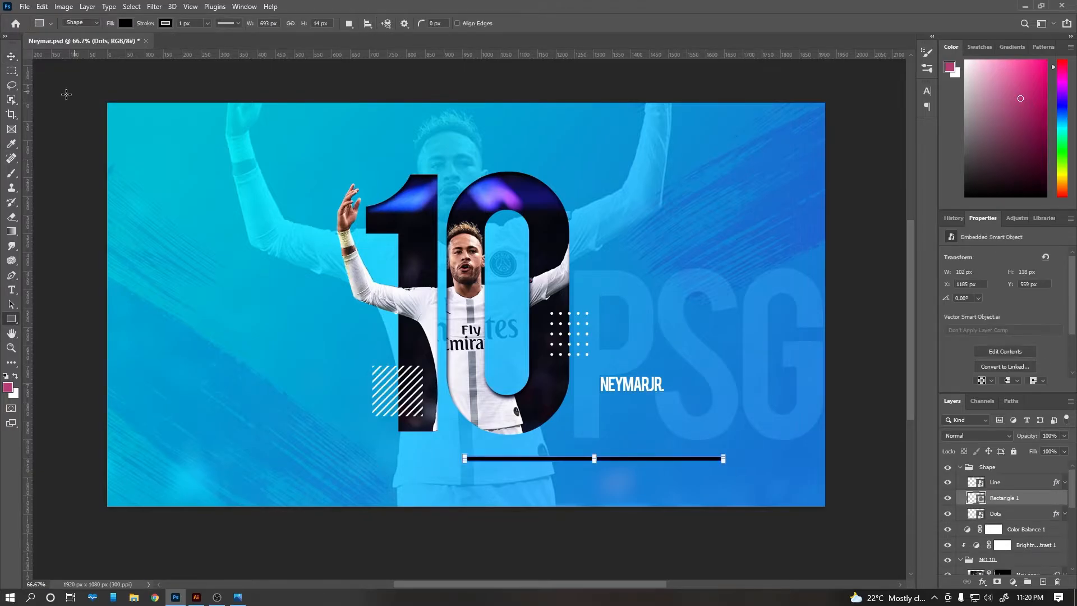
click(981, 336)
click(954, 371)
Rotate the white rectangle to -30°, scale it to about 559 × 7 px and place it across the 0 and the dot grid.
key(ctrl+t)
drag(747, 449, 730, 230)
scroll(679, 260, up, 3)
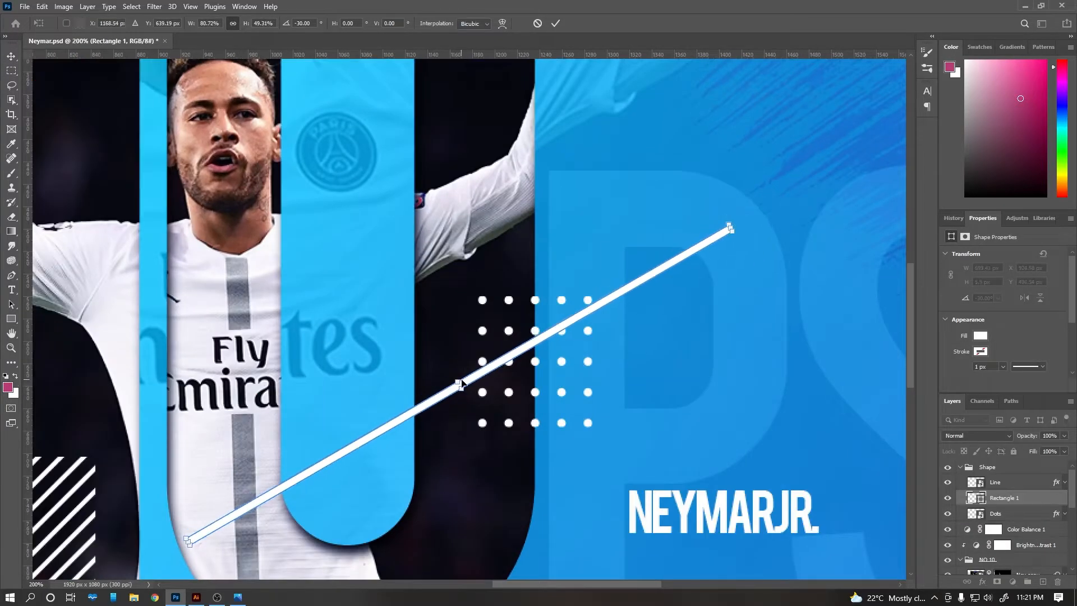
key(Return)
Add a layer mask to the white line and paint it with a soft black brush to hide the part inside the 0's opening.
click(997, 582)
click(1004, 500)
key(b)
right_click(359, 284)
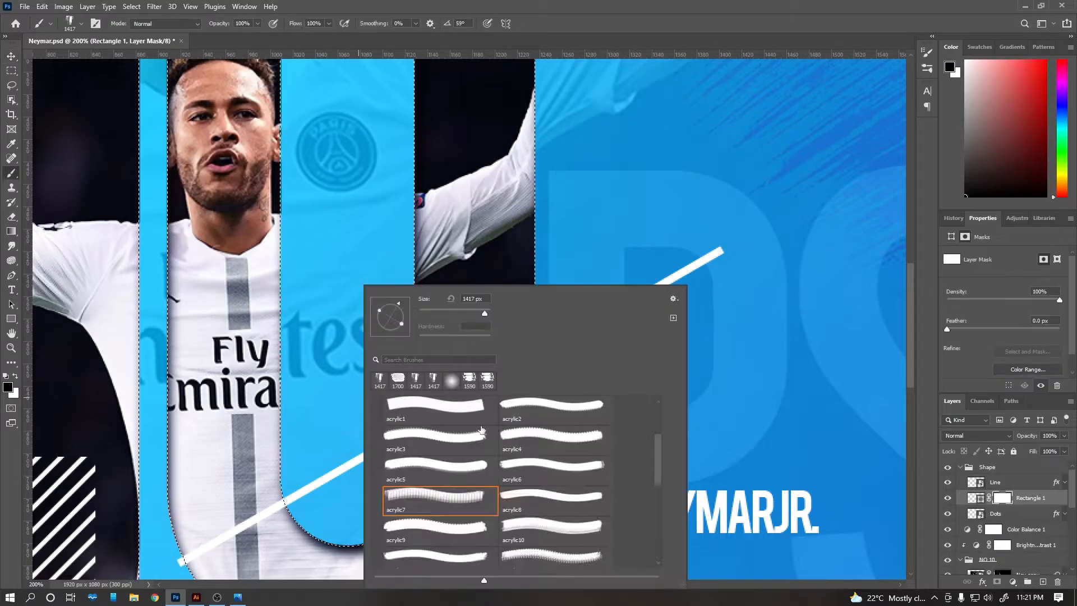
key(Escape)
drag(440, 336, 459, 265)
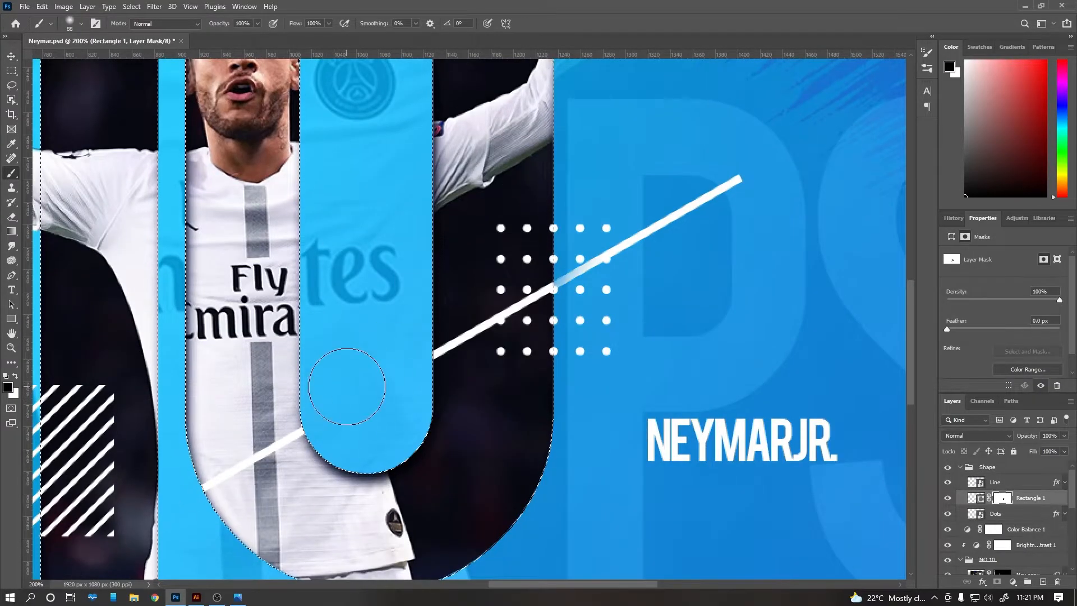
Duplicate the white line, delete the copy's layer mask and place the copy diagonally across the upper part of the 10.
scroll(348, 372, down, 3)
key(ctrl+j)
key(v)
drag(1003, 474, 1059, 583)
key(Return)
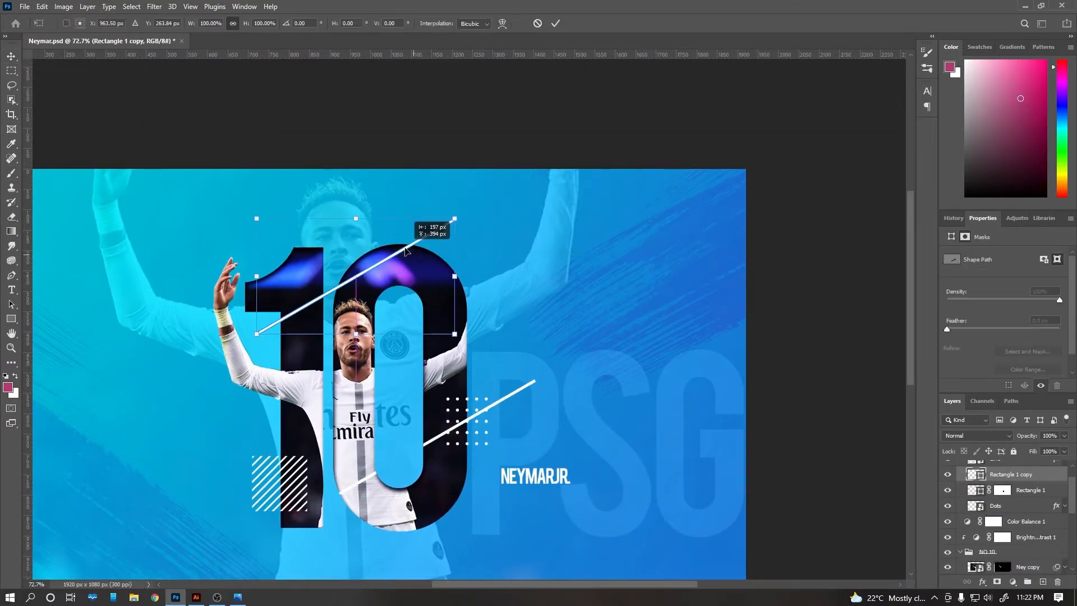
Mask the upper diagonal line to the shape of the 10 and set the wide bar's blend mode to Overlay.
scroll(329, 316, up, 3)
scroll(1032, 509, up, 1)
click(997, 582)
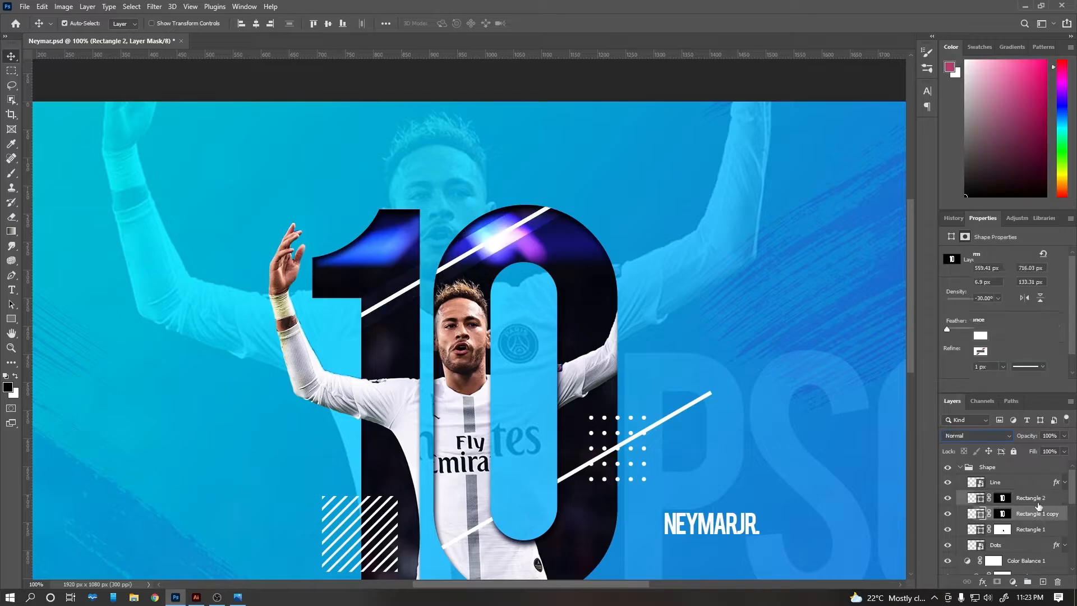
click(977, 498)
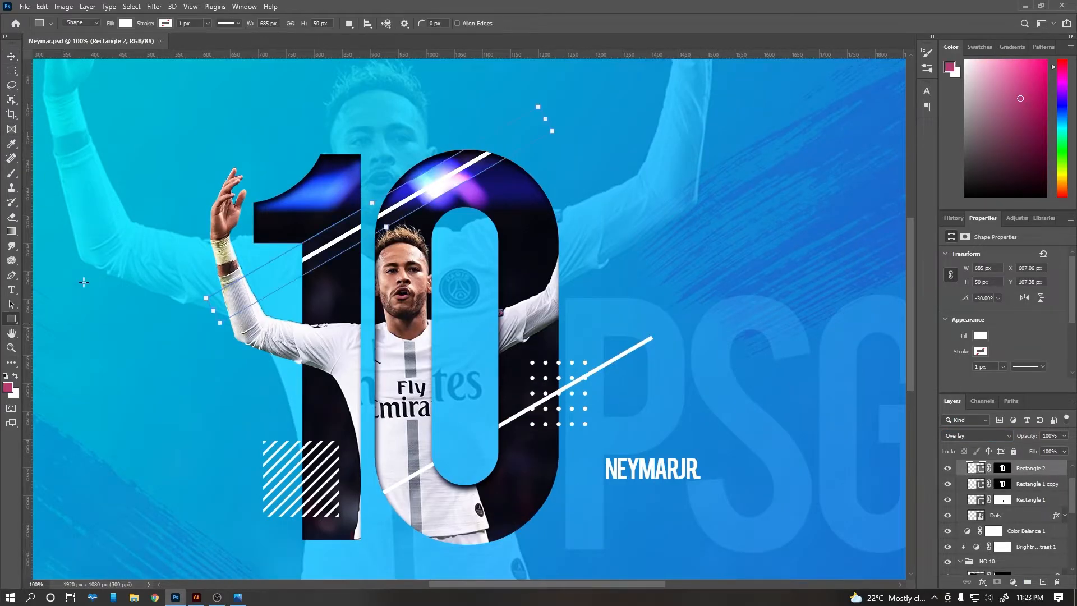
Duplicate the wide Overlay bar onto the lower part of the 10 and set the copy's opacity to 17%.
drag(555, 218, 611, 401)
scroll(988, 564, down, 2)
scroll(989, 563, up, 3)
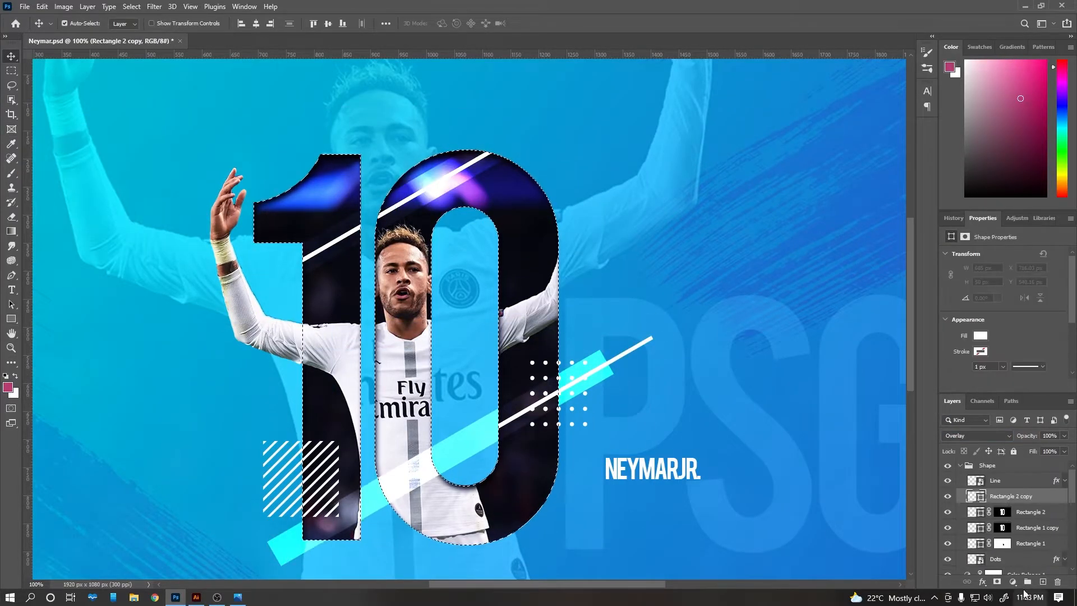
drag(1003, 512, 1000, 496)
key(1)
key(7)
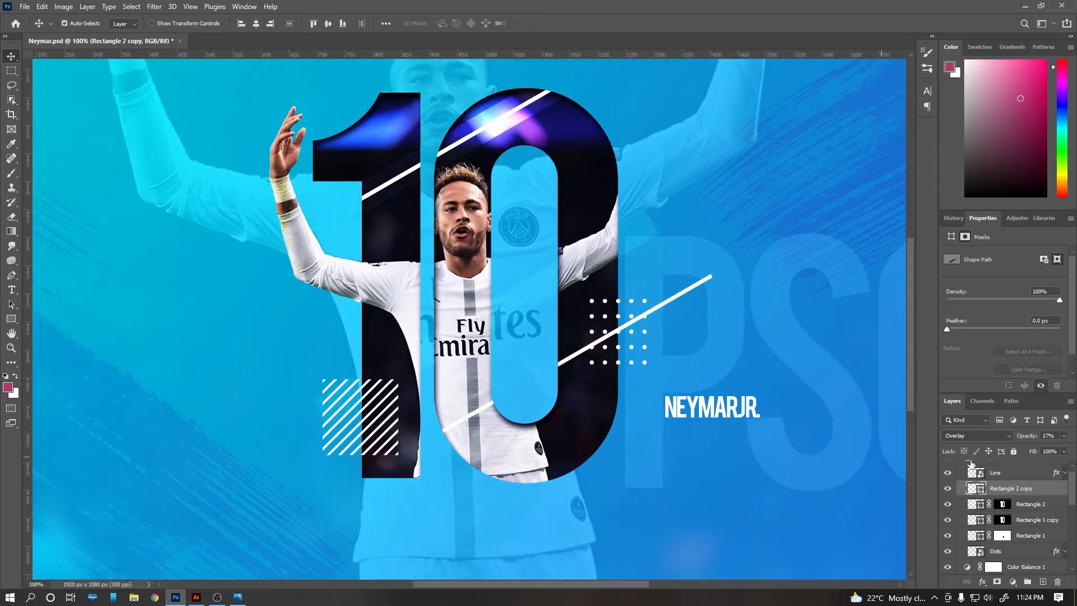
Place the wide bar copy diagonally across the base of the 10 at 92% opacity and mask it to the 10's shape.
drag(645, 185, 673, 359)
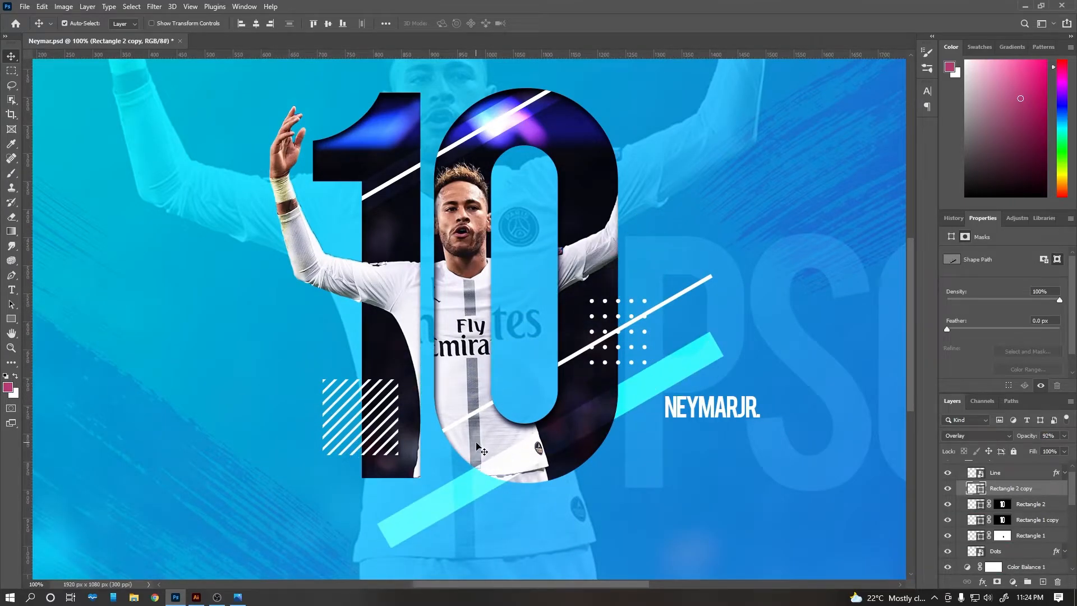
scroll(1019, 539, down, 5)
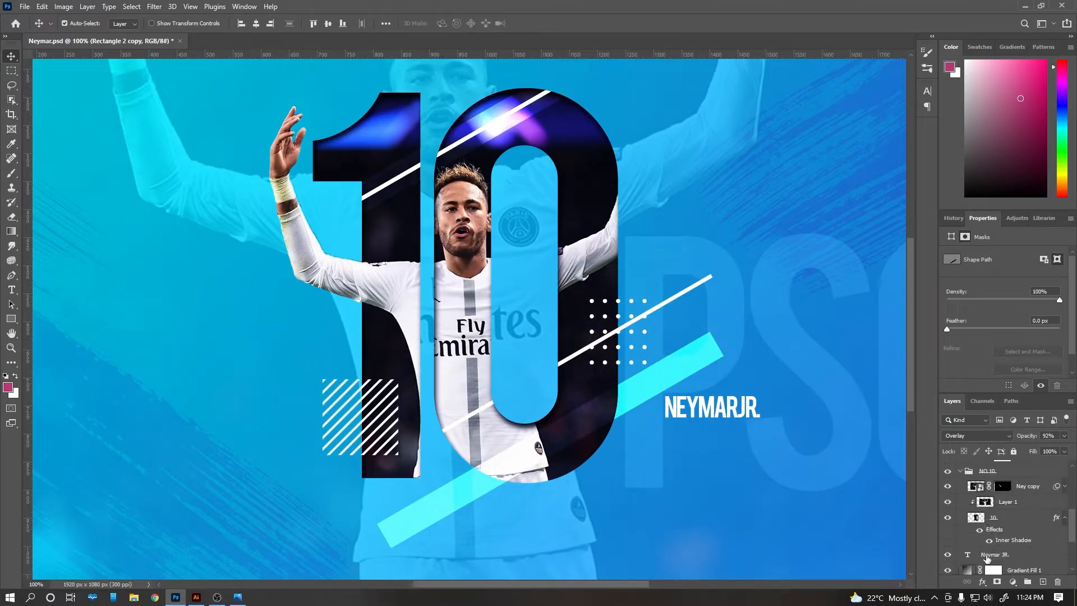
ctrl+click(977, 517)
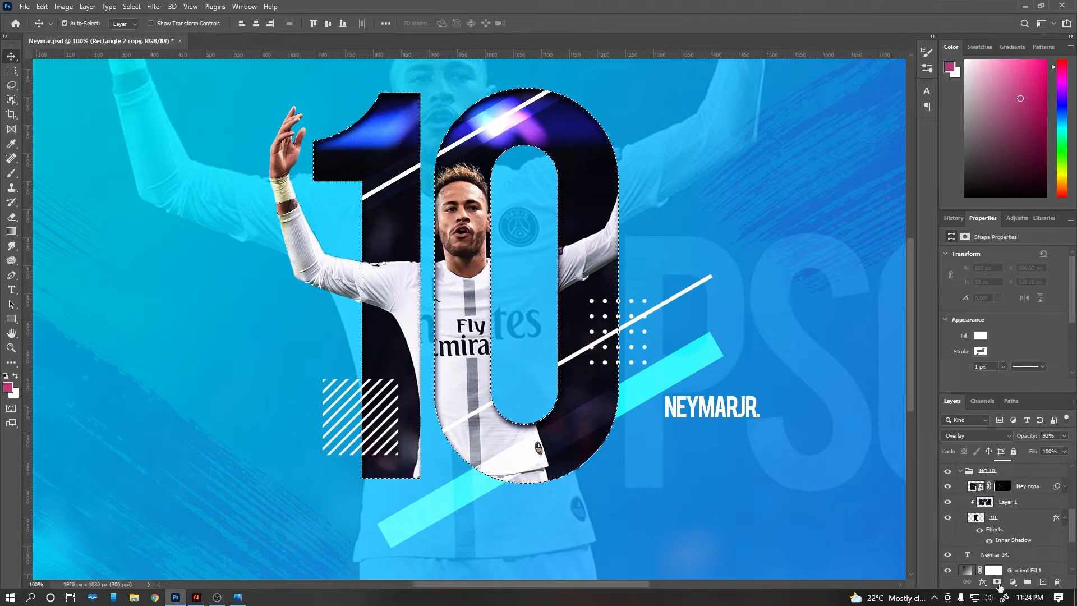
scroll(998, 531, up, 5)
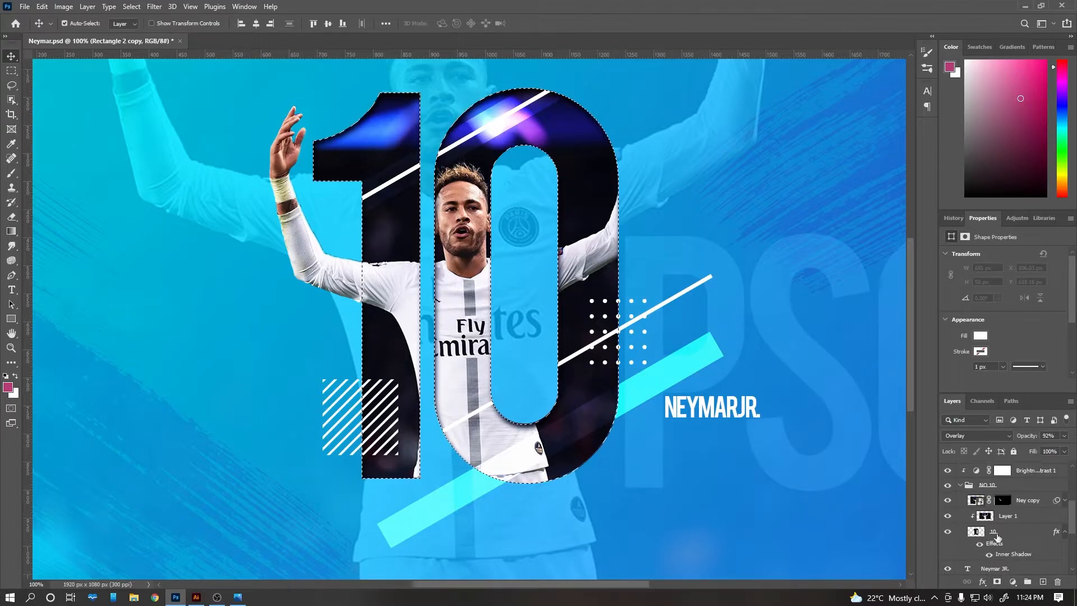
click(997, 582)
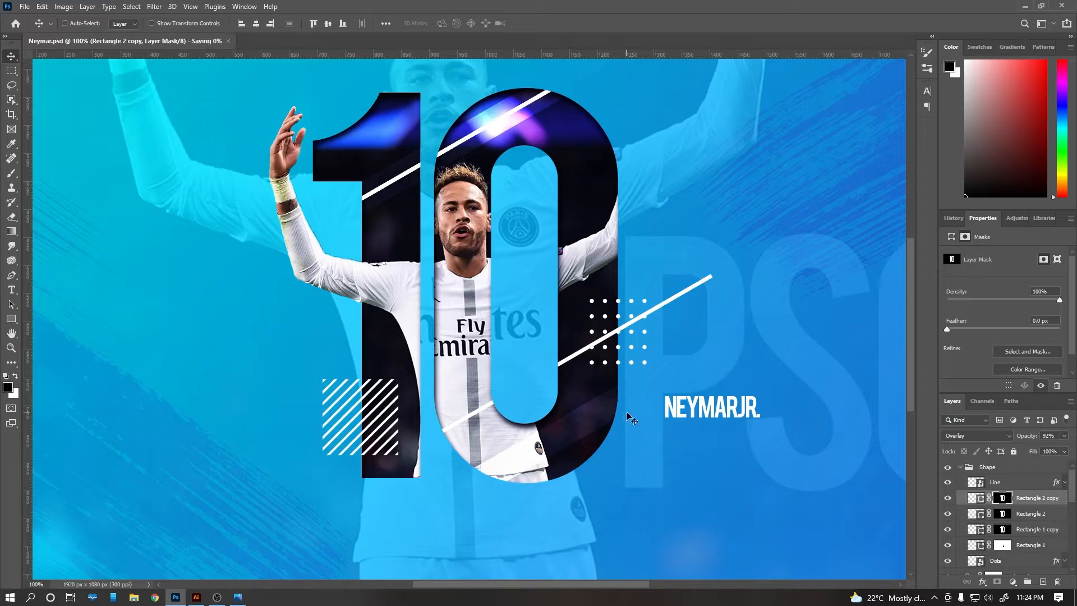
Duplicate the dot grid, scale the copy to about 52 × 60 px and place it inside the top of the 1.
scroll(563, 389, down, 2)
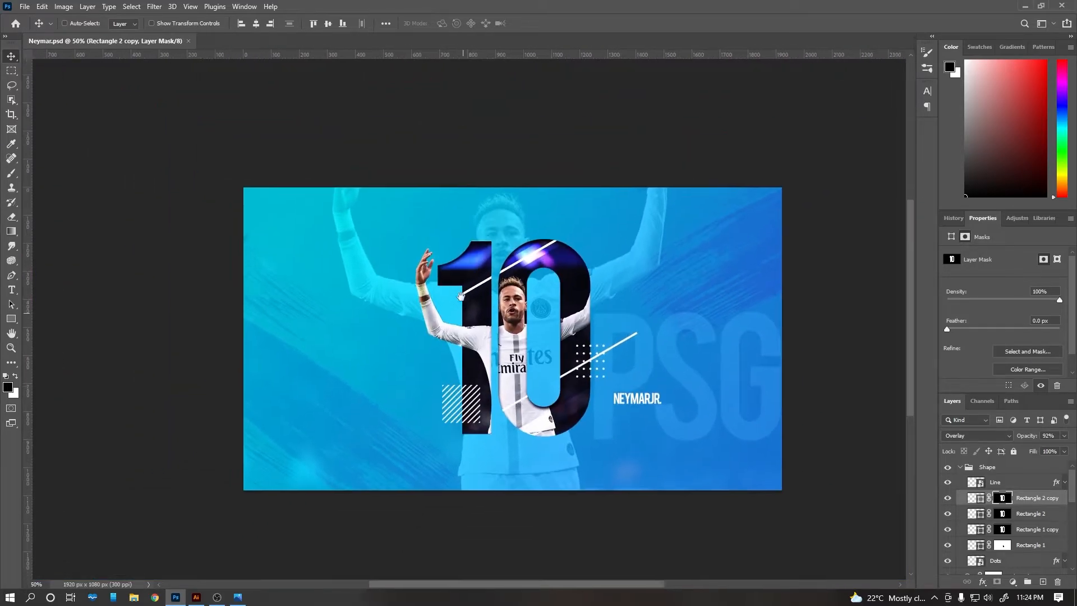
scroll(461, 295, up, 1)
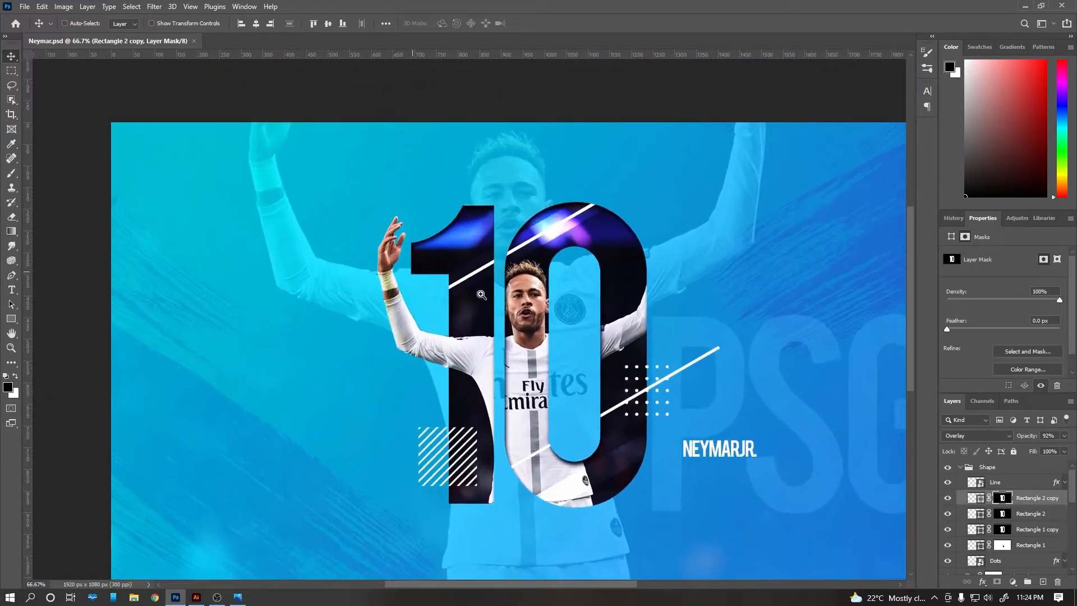
scroll(481, 295, up, 1)
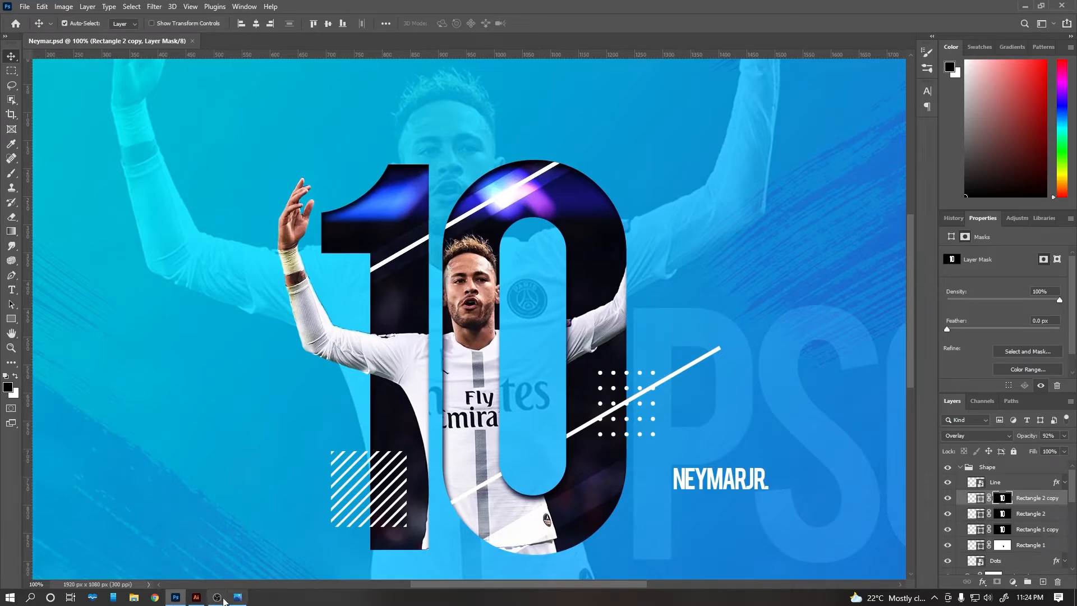
click(617, 376)
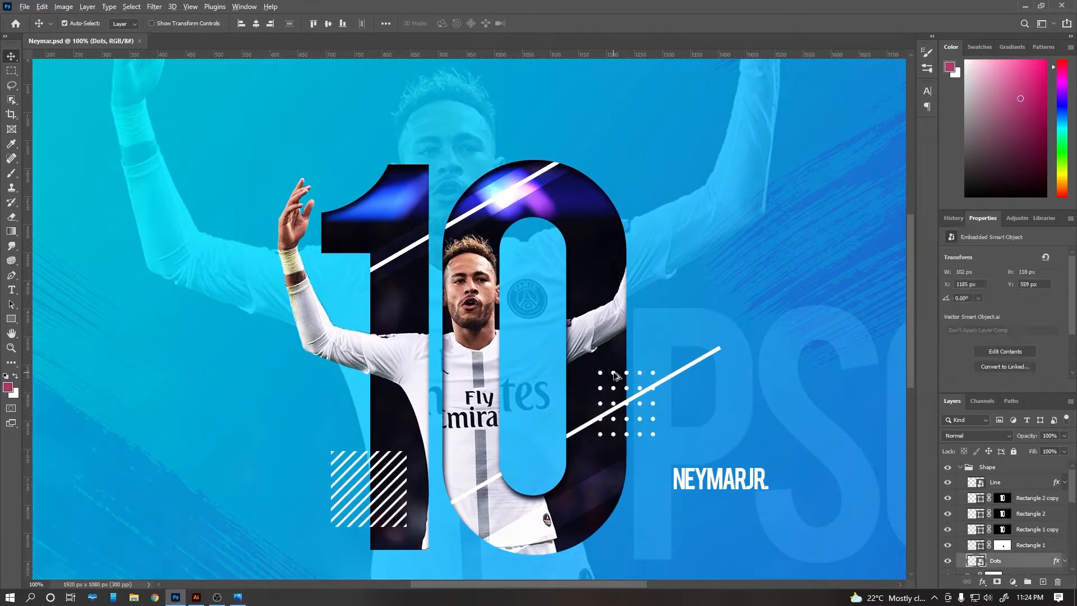
drag(617, 376, 409, 184)
key(ctrl+t)
drag(446, 243, 419, 211)
click(419, 211)
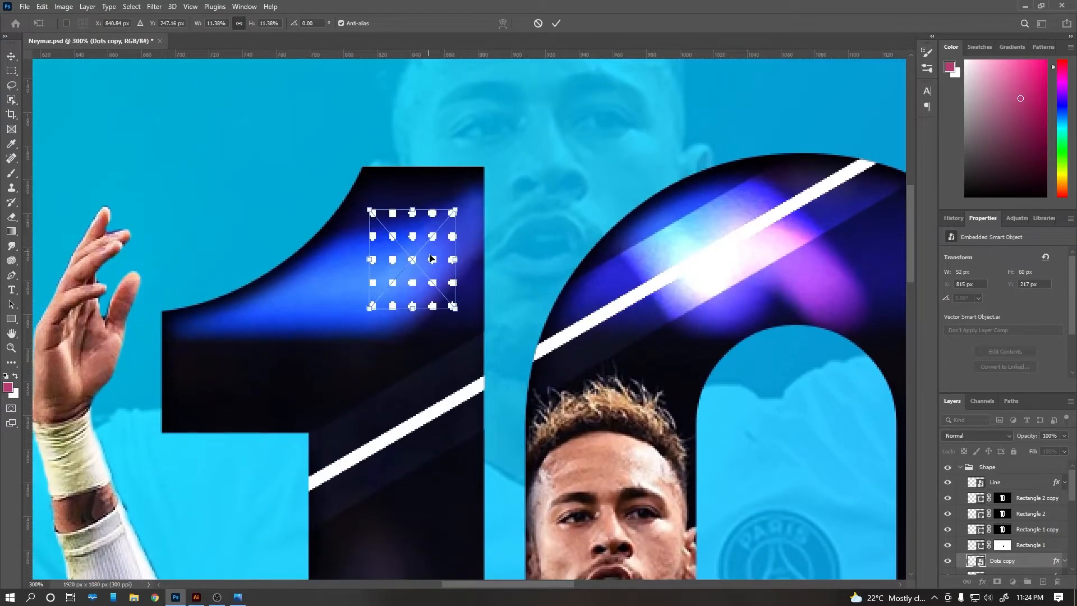
drag(432, 254, 440, 238)
key(Return)
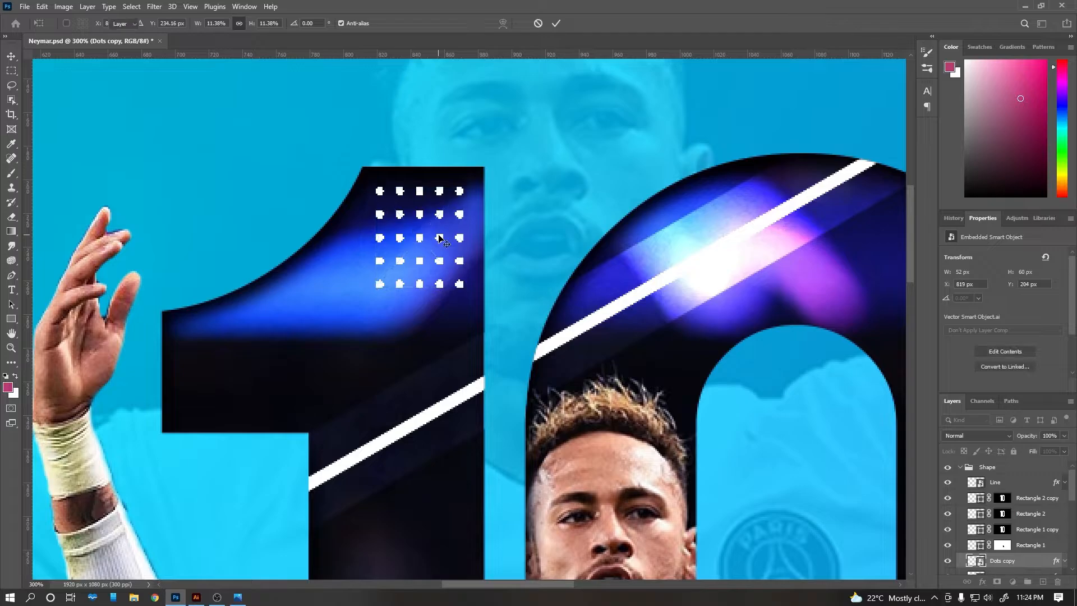
key(ctrl+0)
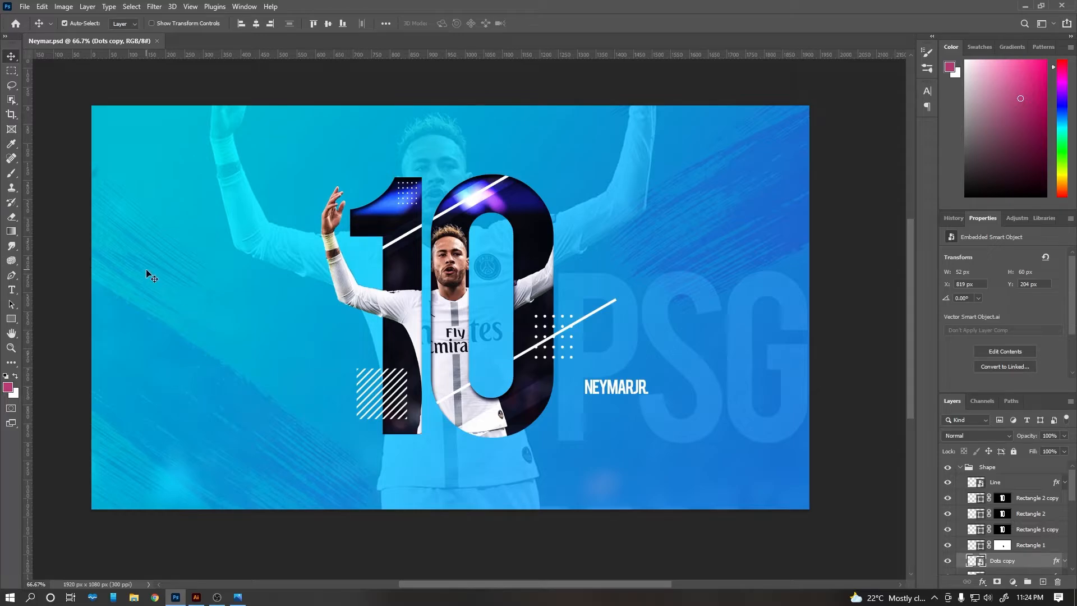
Activate the Brush tool, collapse the Shape and NO 10 groups and add a new layer above the Shape group.
key(b)
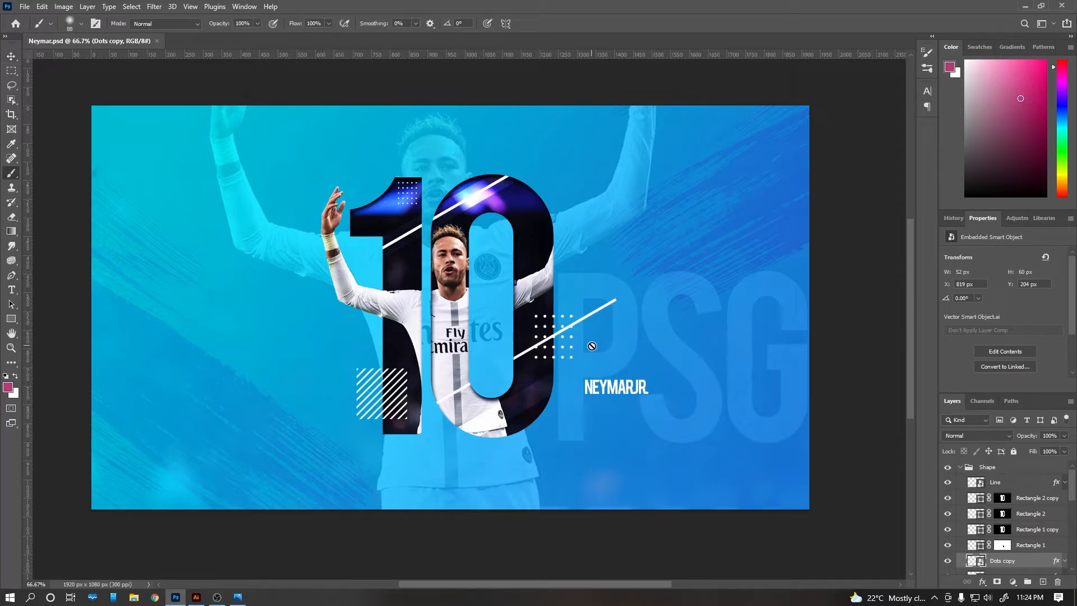
click(962, 468)
click(959, 517)
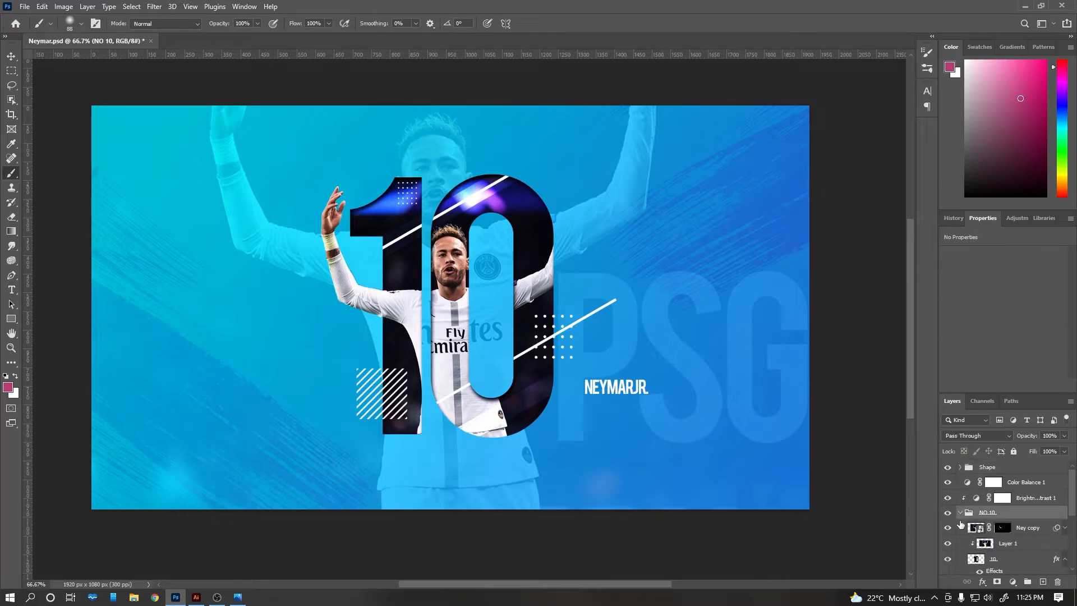
click(960, 514)
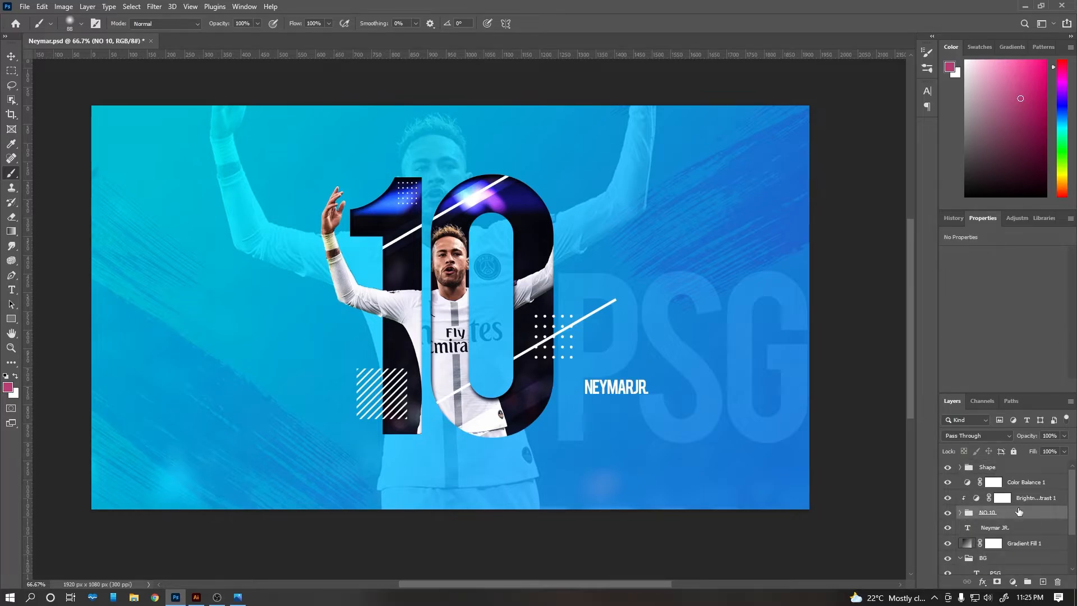
key(alt+period)
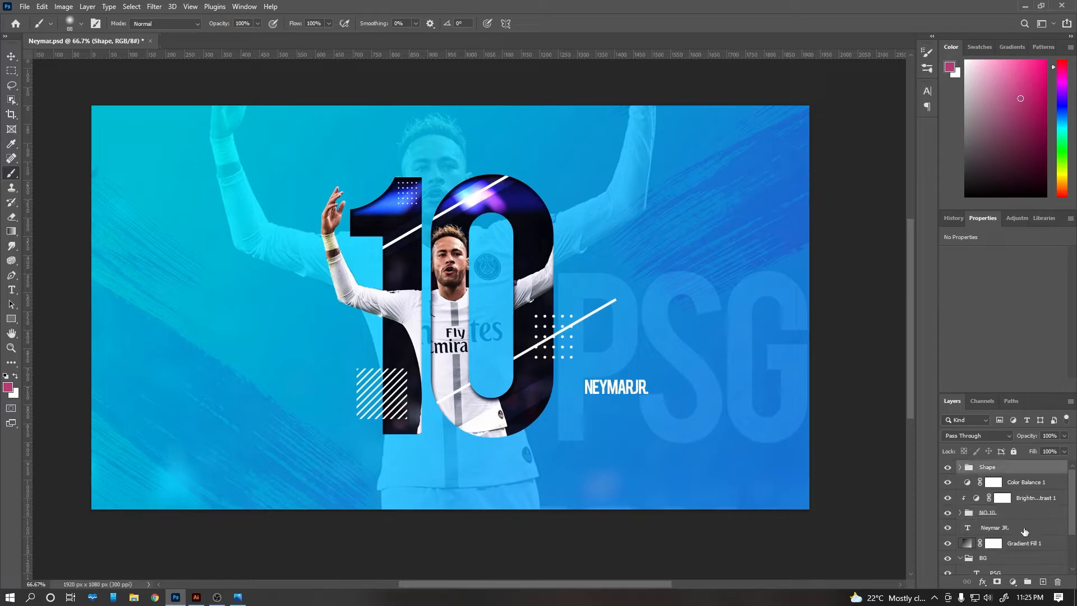
click(1043, 583)
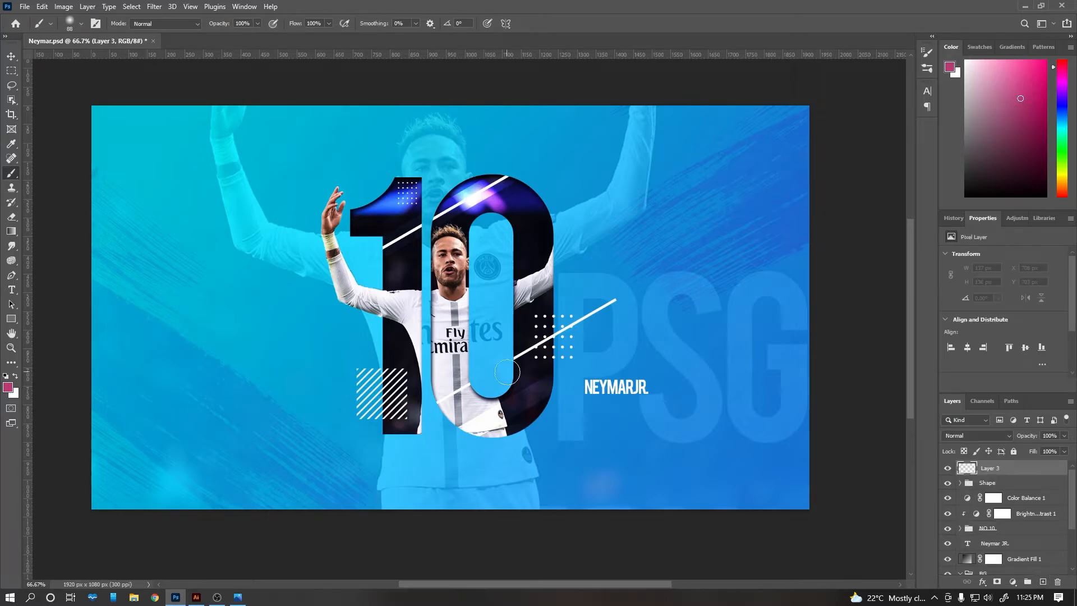
Set the foreground colour to near-white #fffefe for the Soft Round brush.
right_click(432, 288)
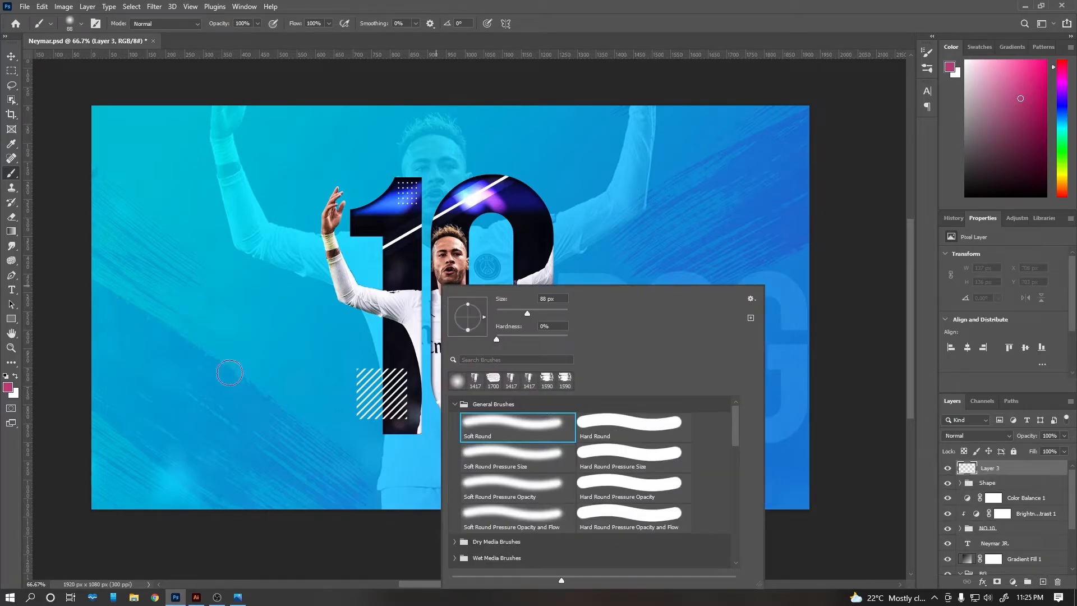
click(8, 387)
drag(794, 326, 753, 285)
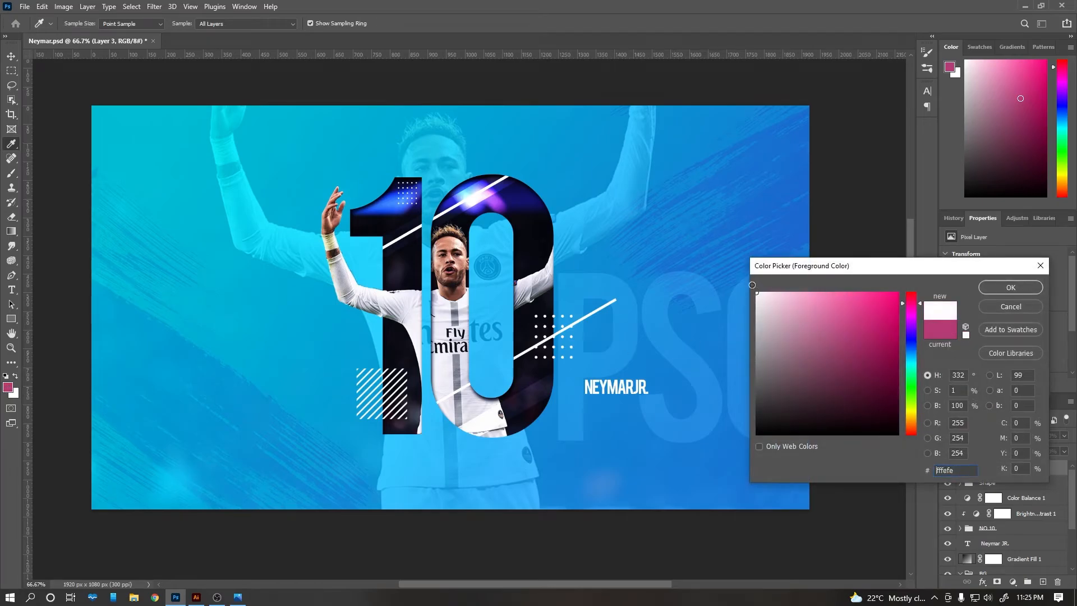
click(1004, 288)
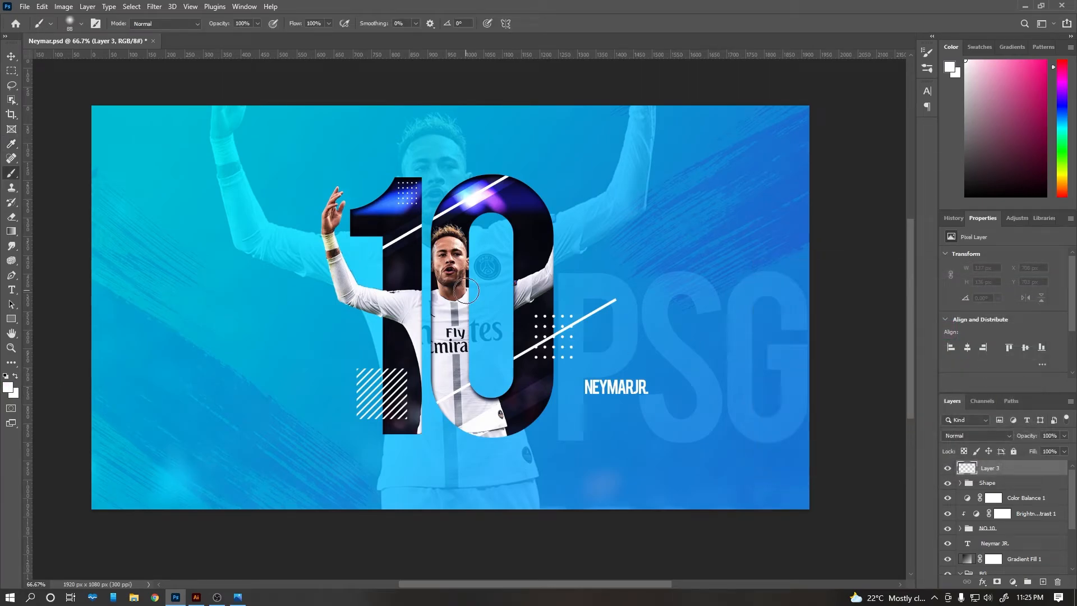
Enlarge the soft brush to 900 px and paint one white glow spot over the player on the new layer.
key(bracketright)
key(bracketright)
key(bracketright)
key(bracketright)
key(bracketright)
key(bracketright)
key(bracketright)
key(bracketright)
key(bracketright)
key(bracketright)
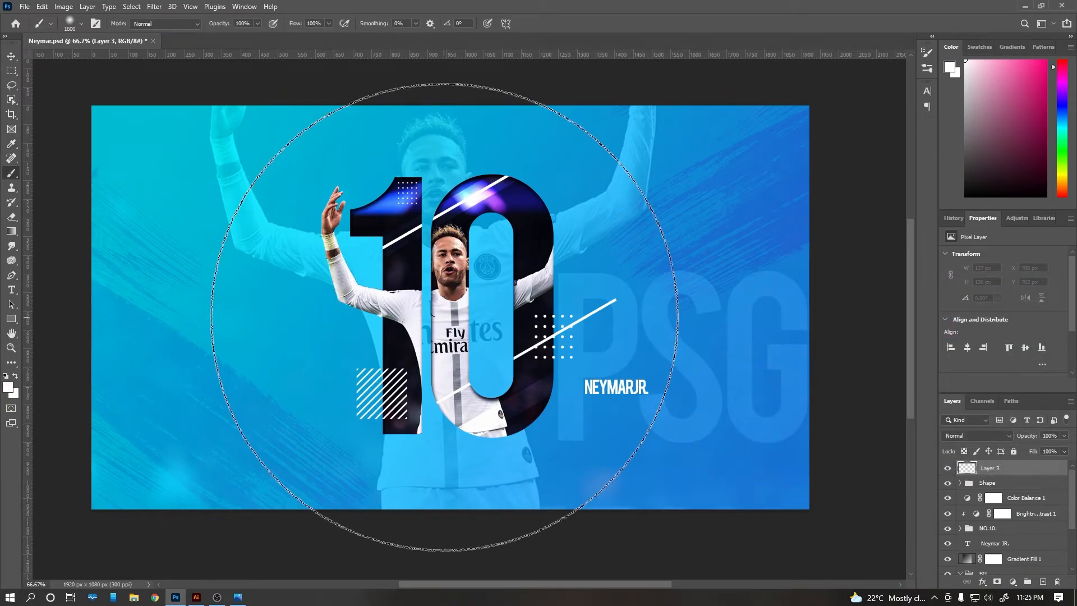
key(bracketleft)
key(bracketleft)
key(bracketleft)
click(454, 302)
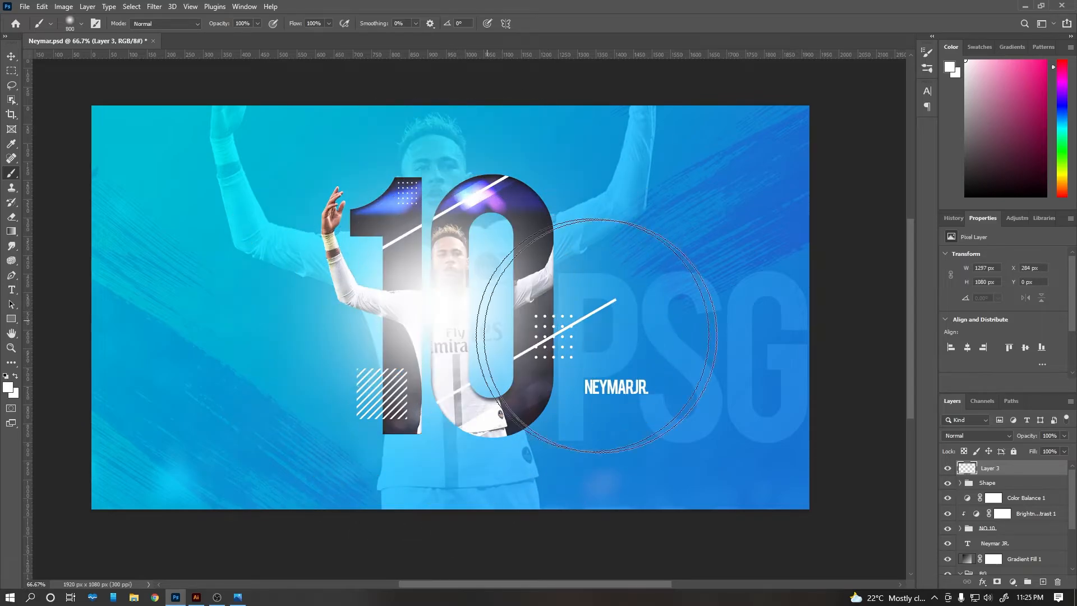
Move the white glow into the canvas's upper-left corner and scale it up to about 2681 × 2232 px.
click(11, 57)
drag(464, 293, 196, 161)
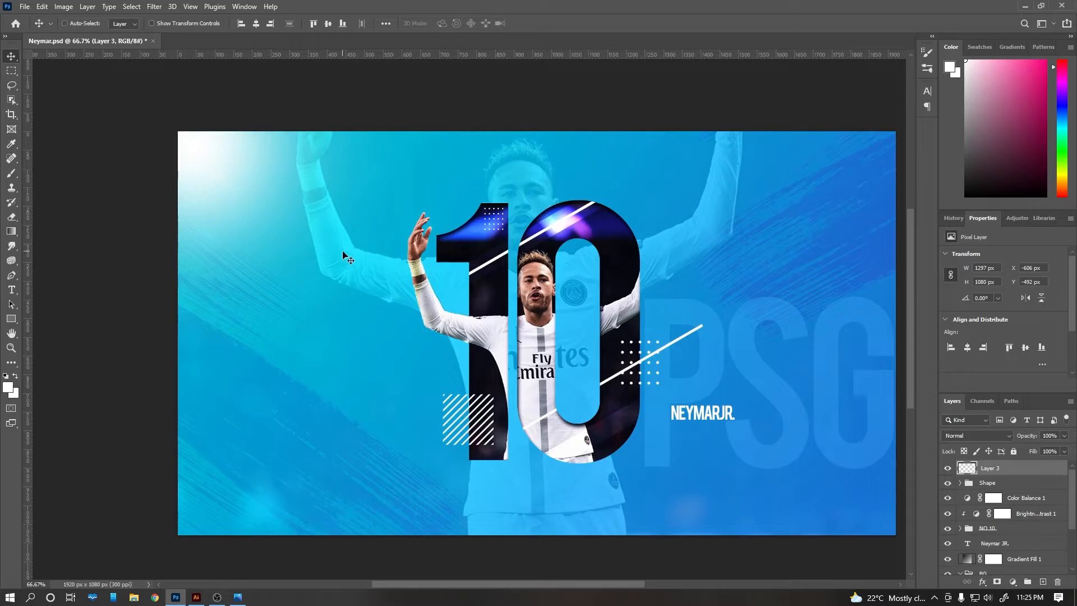
key(ctrl+t)
drag(436, 153, 694, 150)
key(Return)
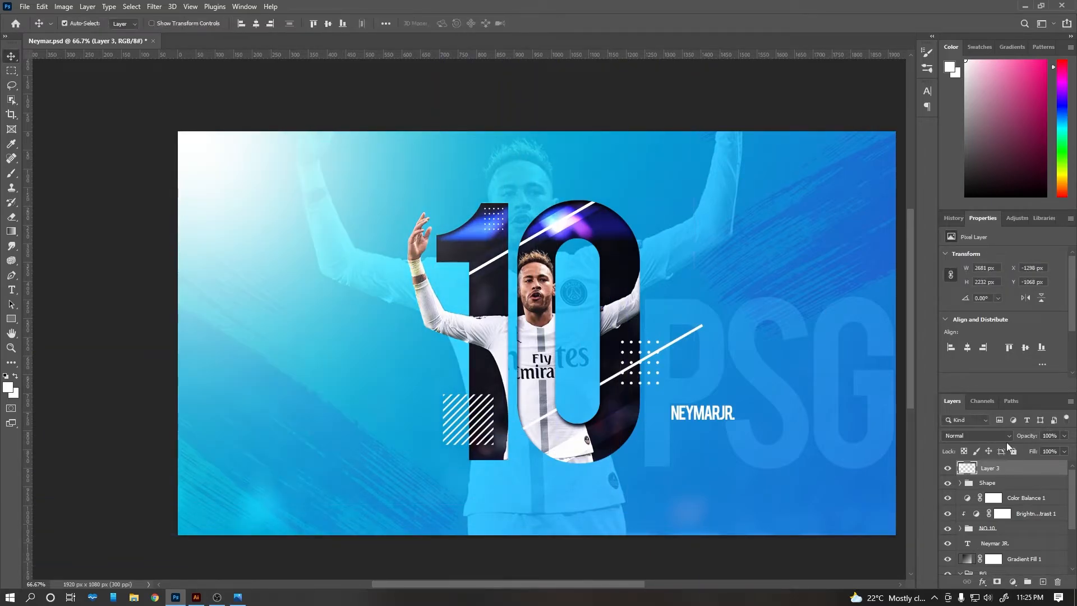
Set the glow layer's blend mode to Soft Light and save the document.
click(1004, 436)
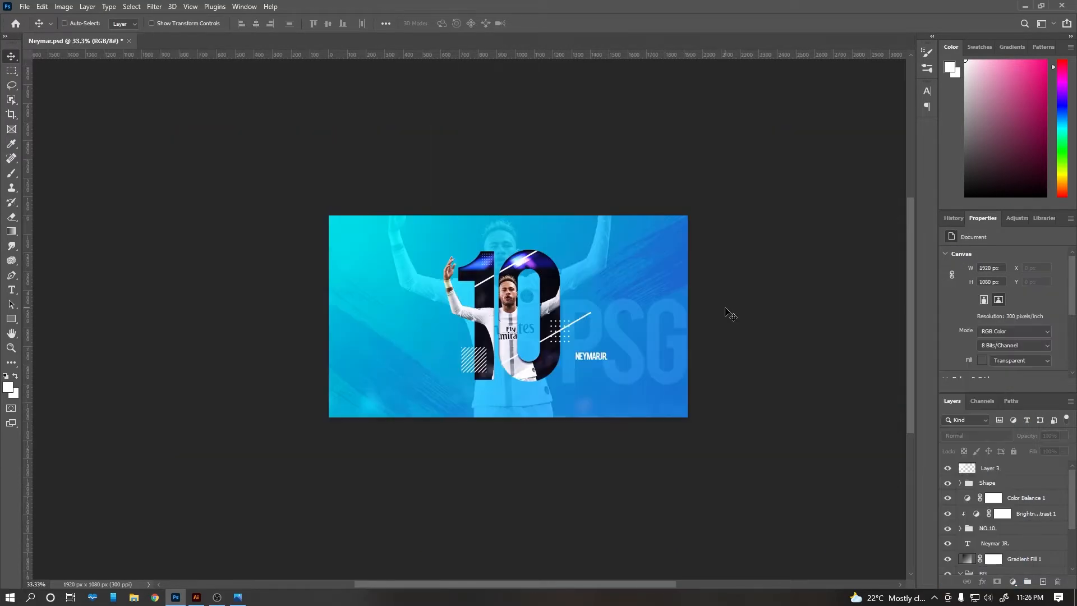
key(ctrl+s)
Scale the glow down to about 2024 × 1685 px and shift it further outward past the canvas's upper-left corner.
ctrl+click(493, 281)
ctrl+click(493, 282)
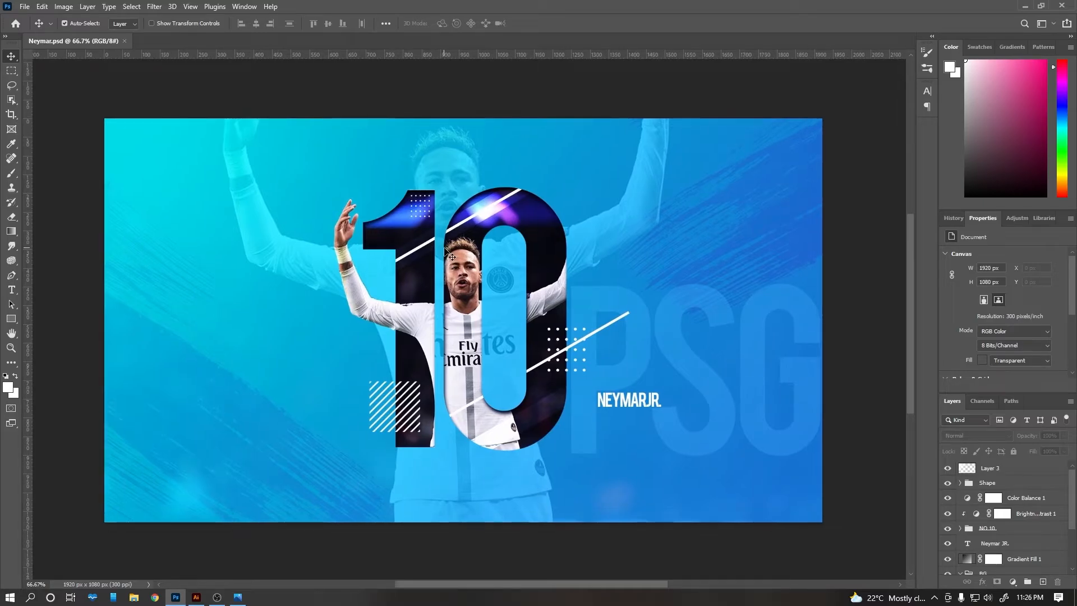
mouse_move(144, 157)
mouse_down()
mouse_move(210, 152)
mouse_move(130, 160)
mouse_up()
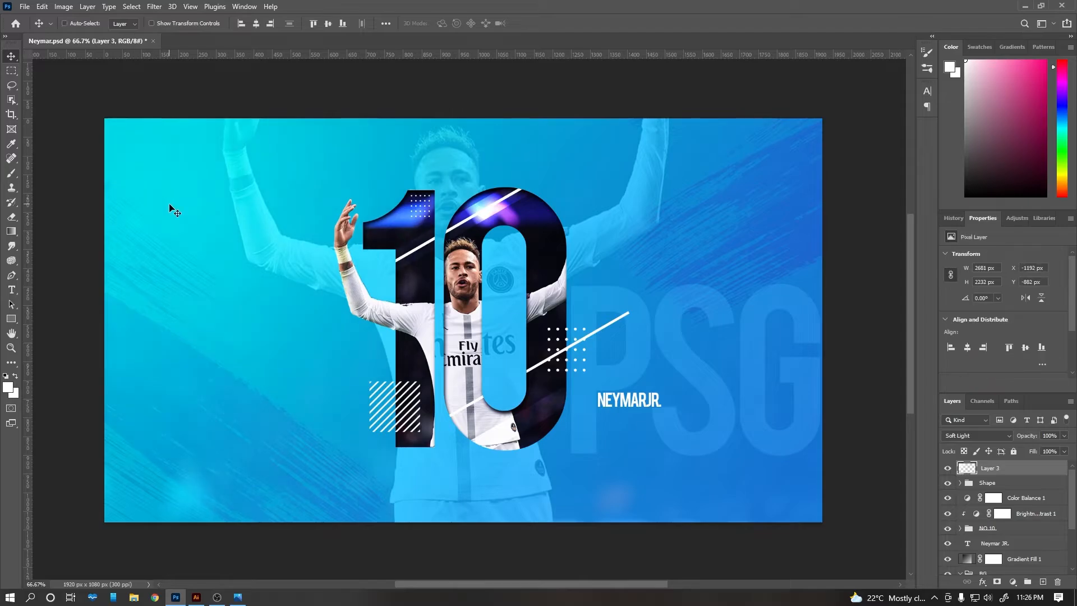
key(ctrl+t)
alt+click(312, 217)
alt+click(313, 217)
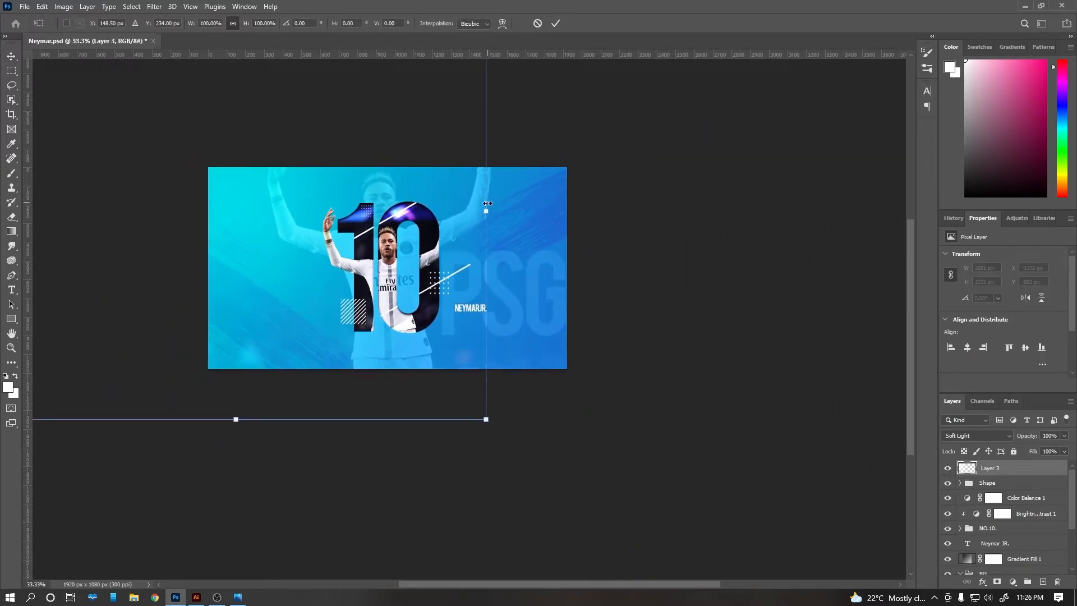
drag(486, 212, 424, 211)
drag(258, 203, 229, 147)
key(Return)
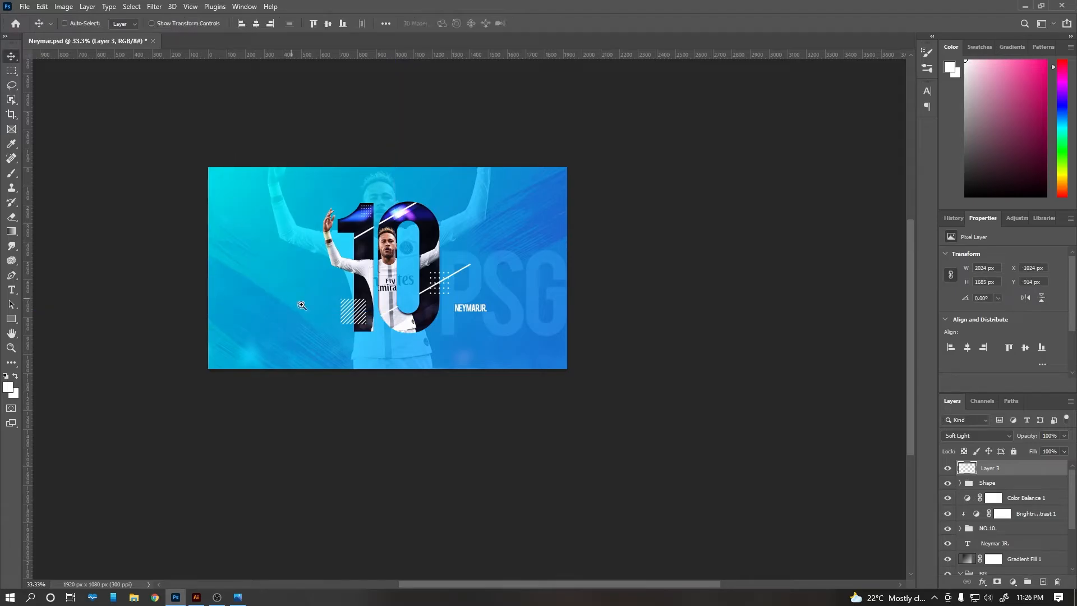
Stamp all visible layers into a new merged layer above the glow layer.
scroll(303, 306, up, 1)
drag(388, 206, 369, 298)
key(ctrl+plus)
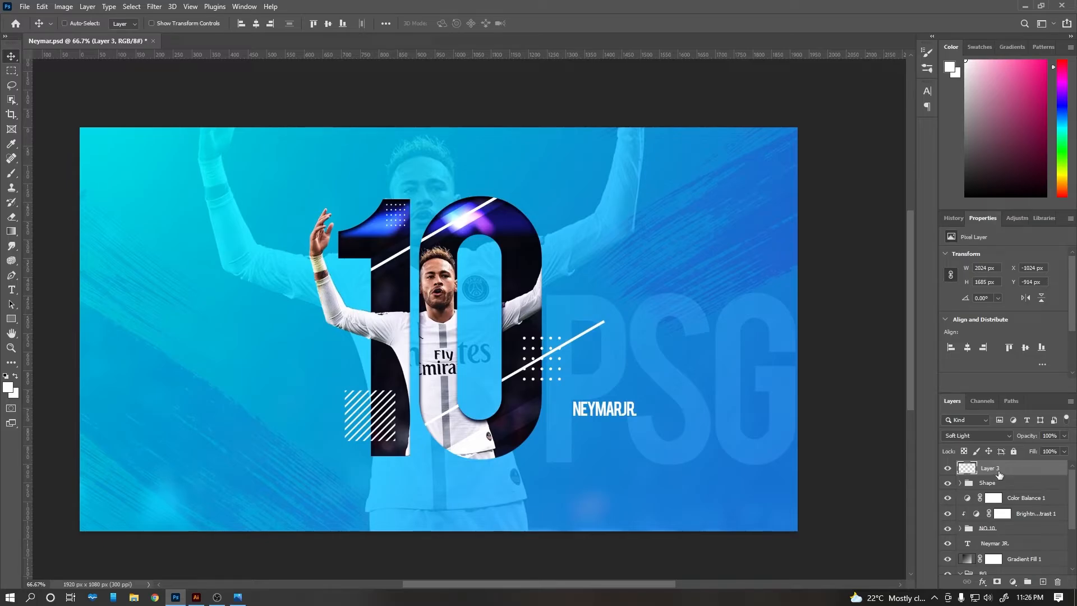
key(ctrl+shift+alt+e)
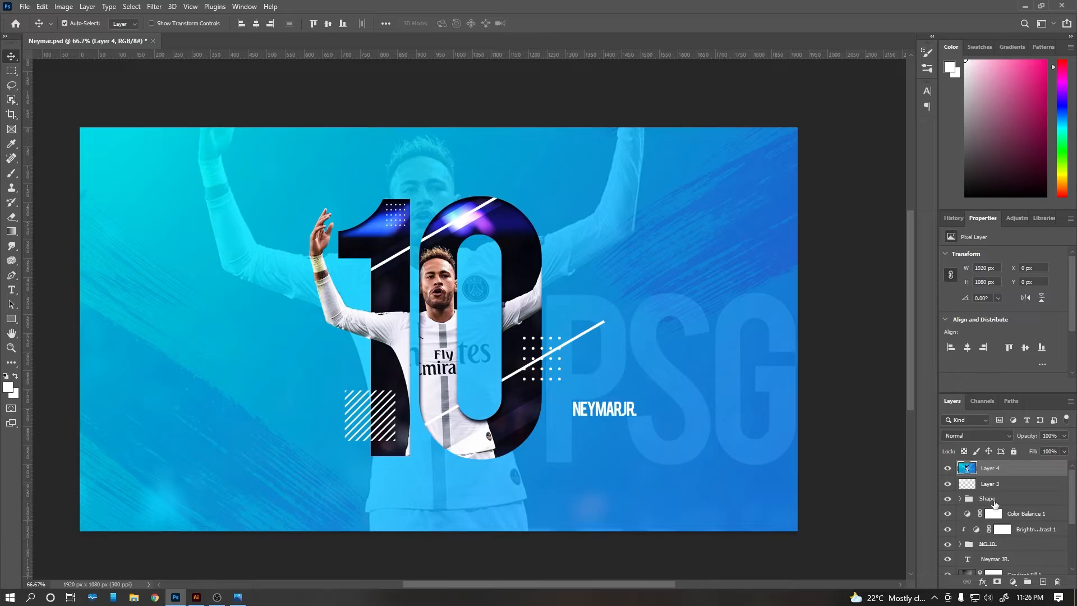
scroll(996, 519, down, 2)
scroll(996, 527, up, 3)
right_click(995, 472)
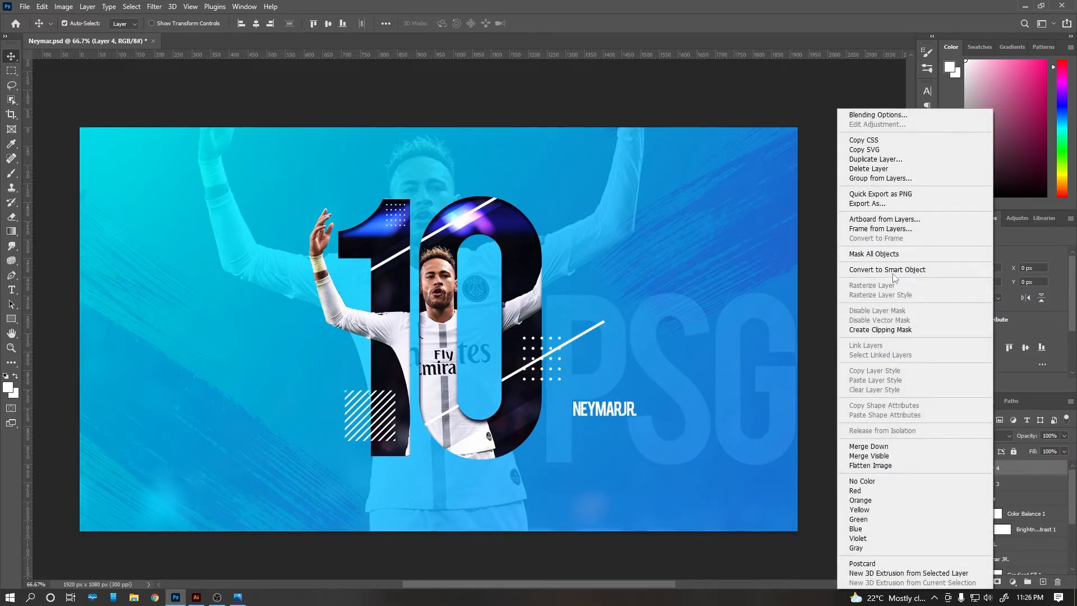
click(926, 273)
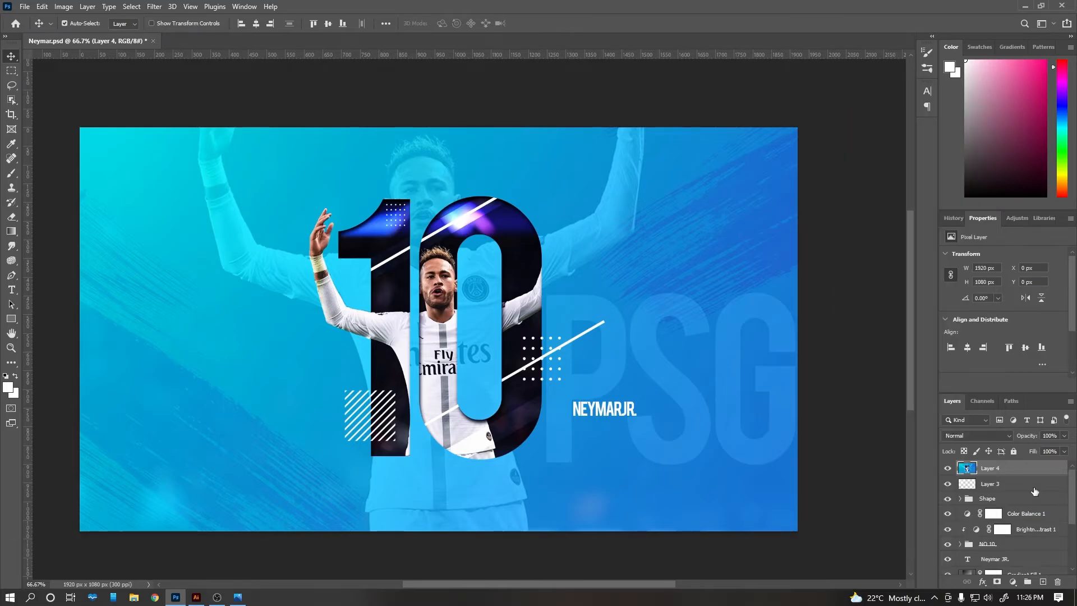
Duplicate the merged layer, hide the copy and select the original merged layer.
key(ctrl+j)
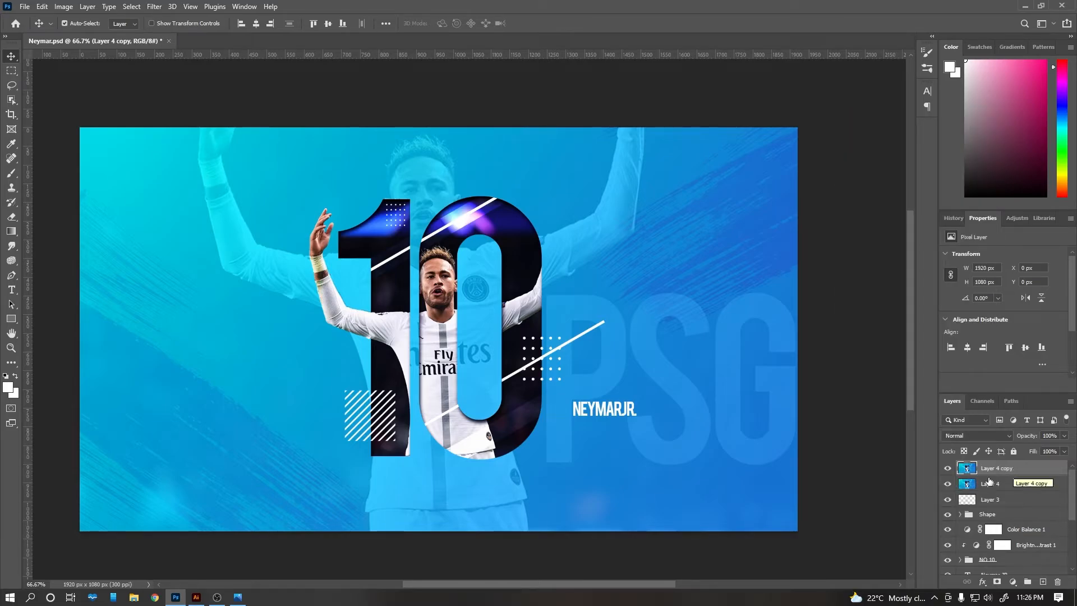
click(948, 468)
click(986, 489)
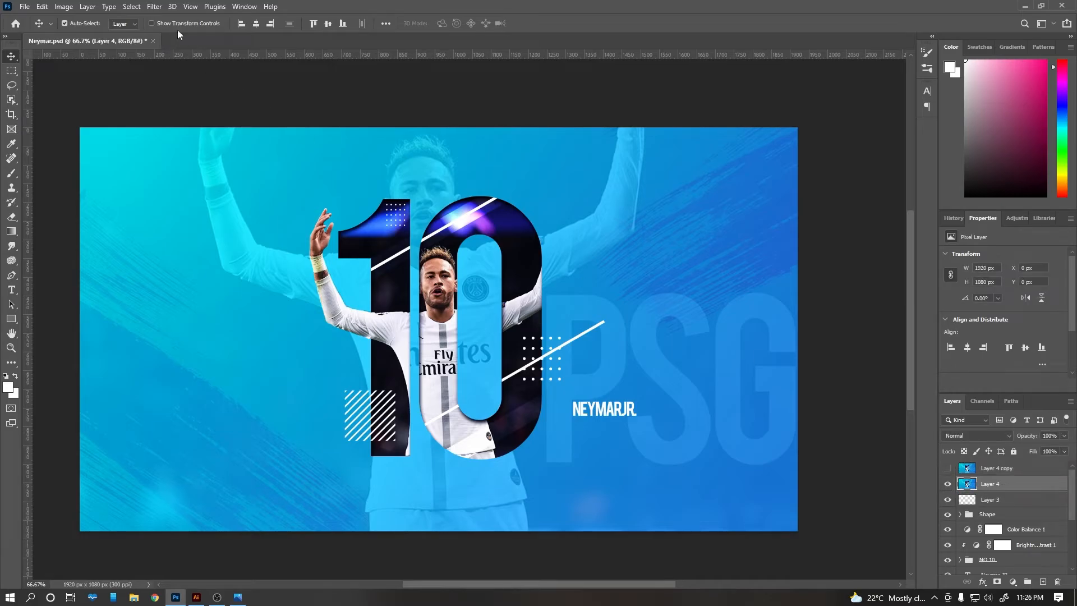
Apply a High Pass filter with a 2.0-pixel radius to the merged layer and set its blend mode to Overlay.
click(154, 6)
mouse_move(203, 247)
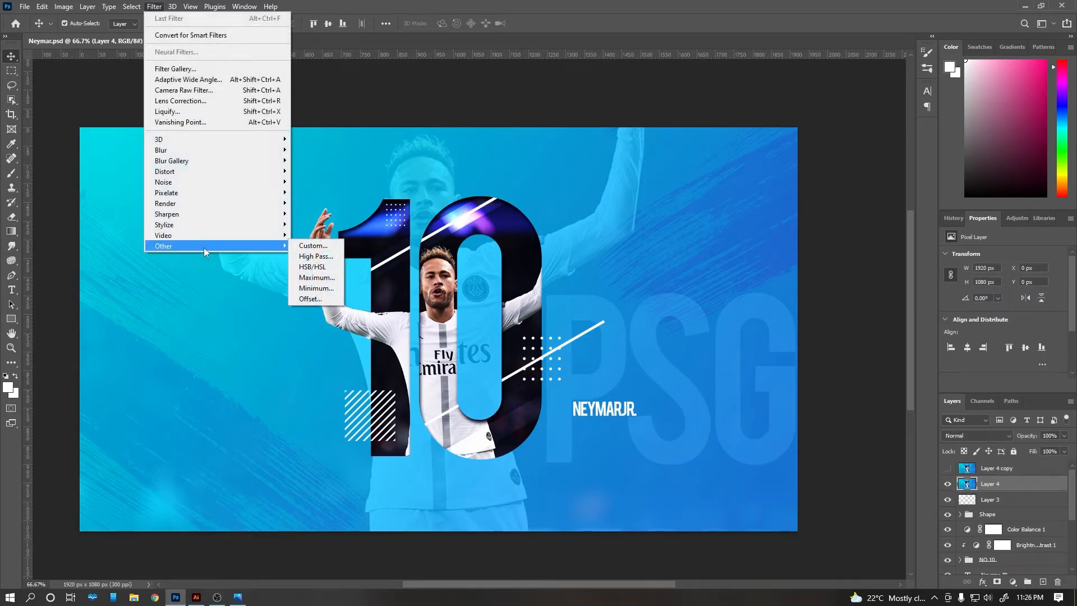
click(316, 257)
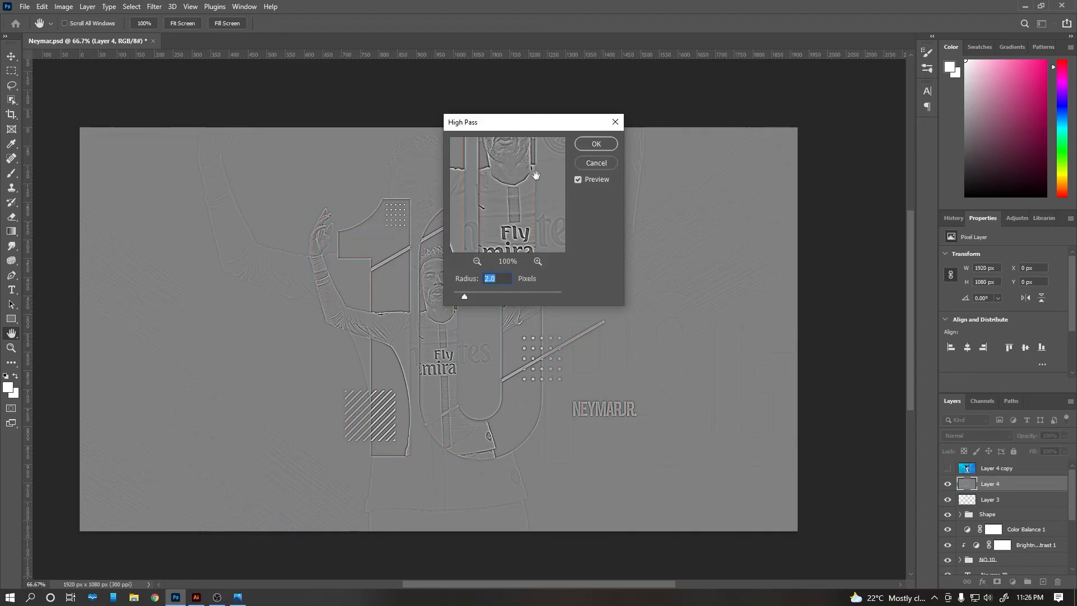
key(Return)
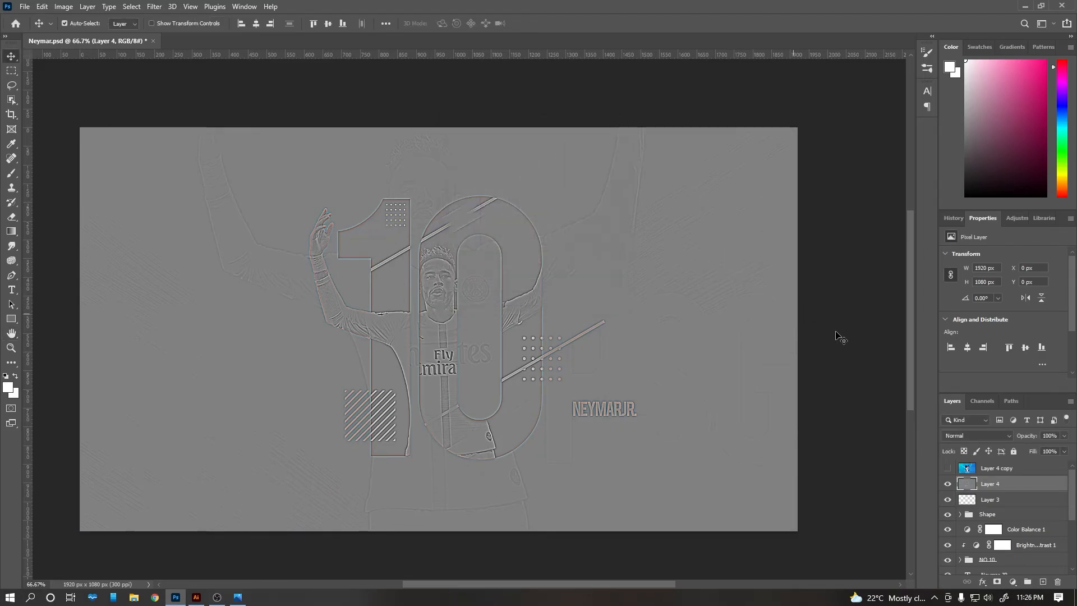
click(978, 431)
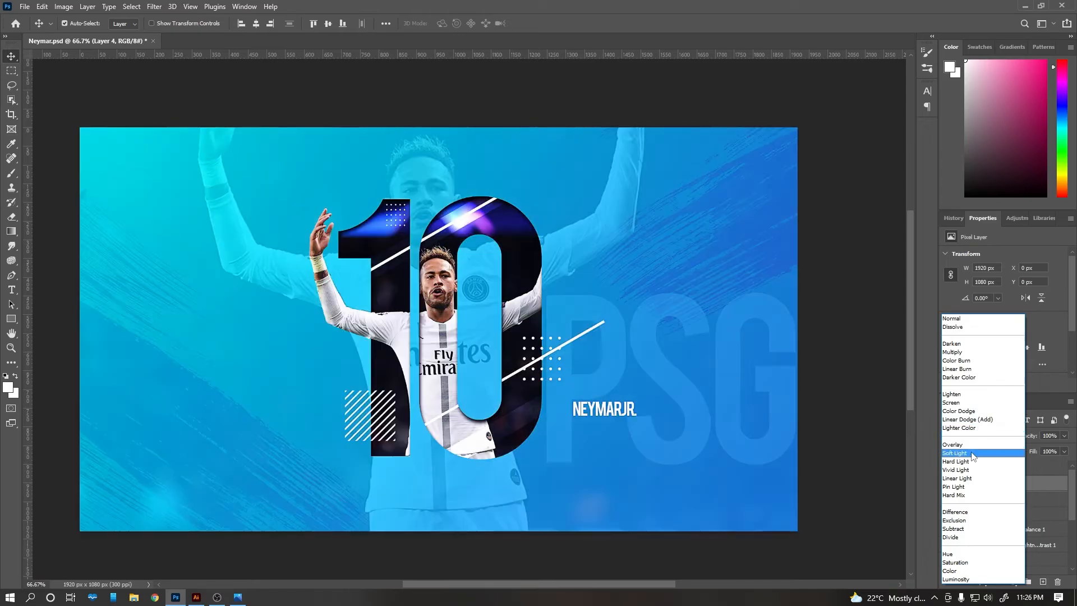
click(974, 444)
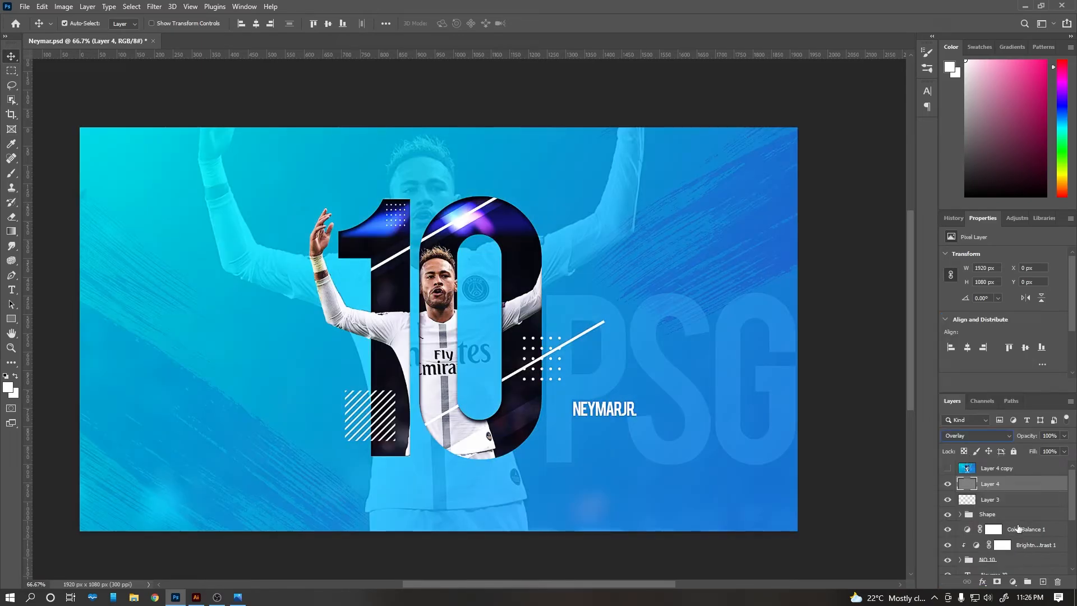
Show the merged layer's copy and convert it to a smart object.
click(999, 472)
key(ctrl+comma)
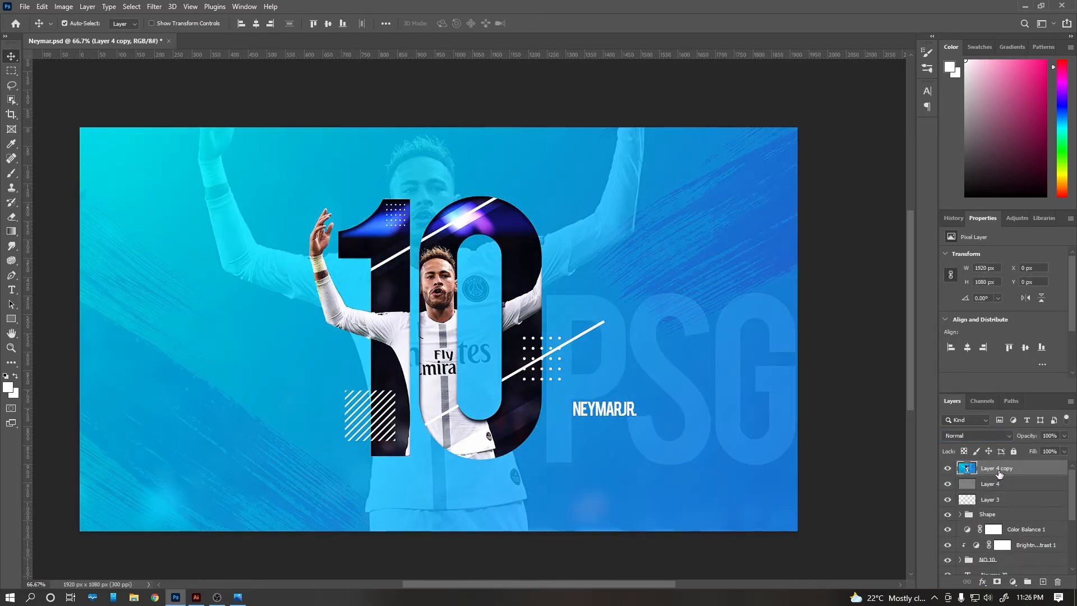
right_click(999, 474)
click(878, 273)
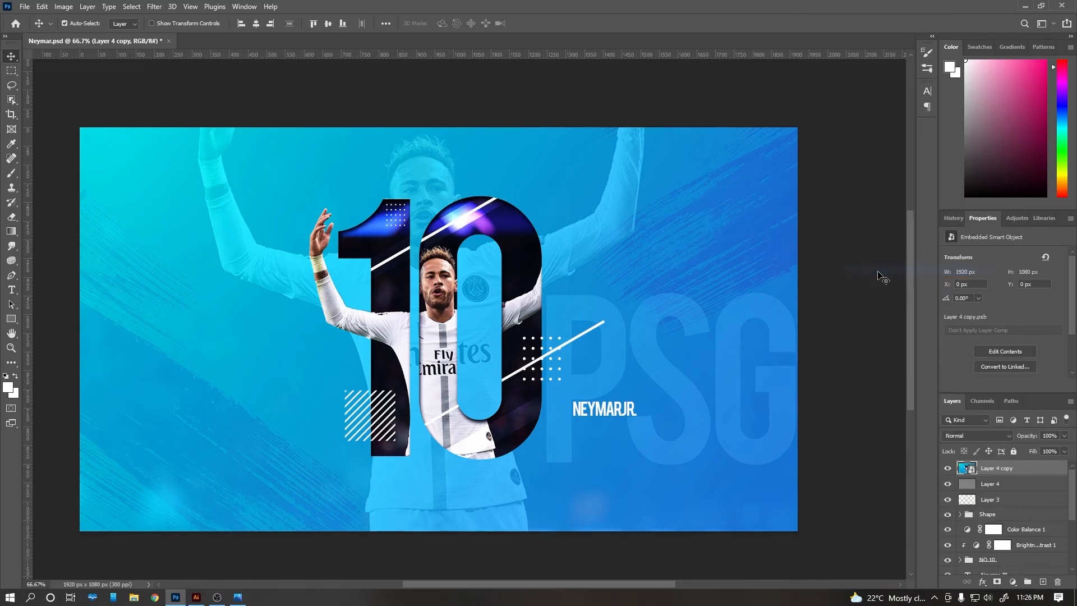
Apply a Camera Raw filter to the smart object with Temperature -10, Texture +5, Clarity +5, Vibrance +2 and Saturation +2.
click(154, 6)
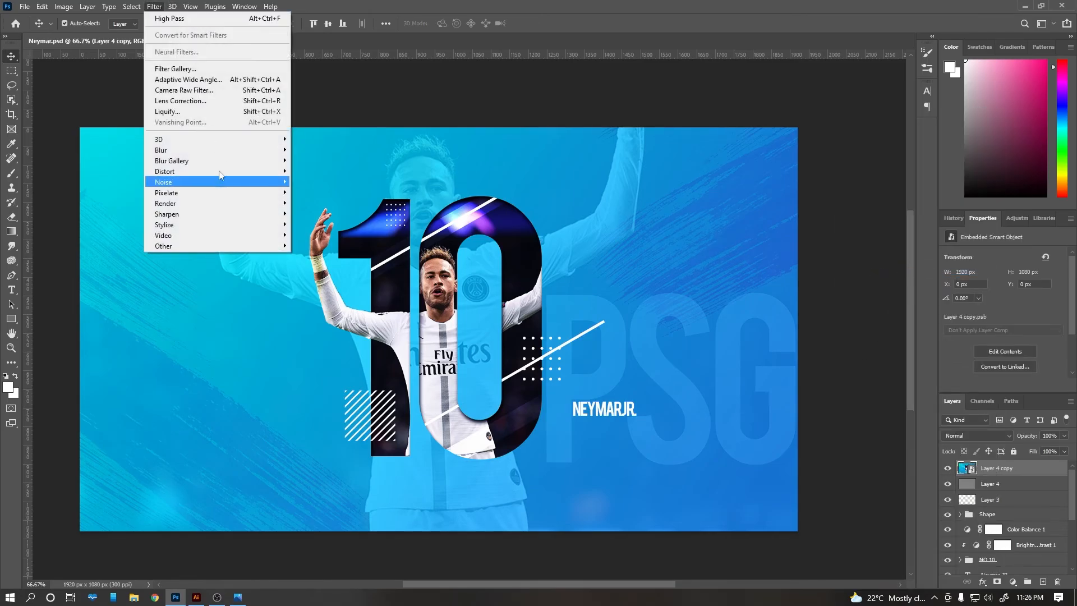
click(207, 91)
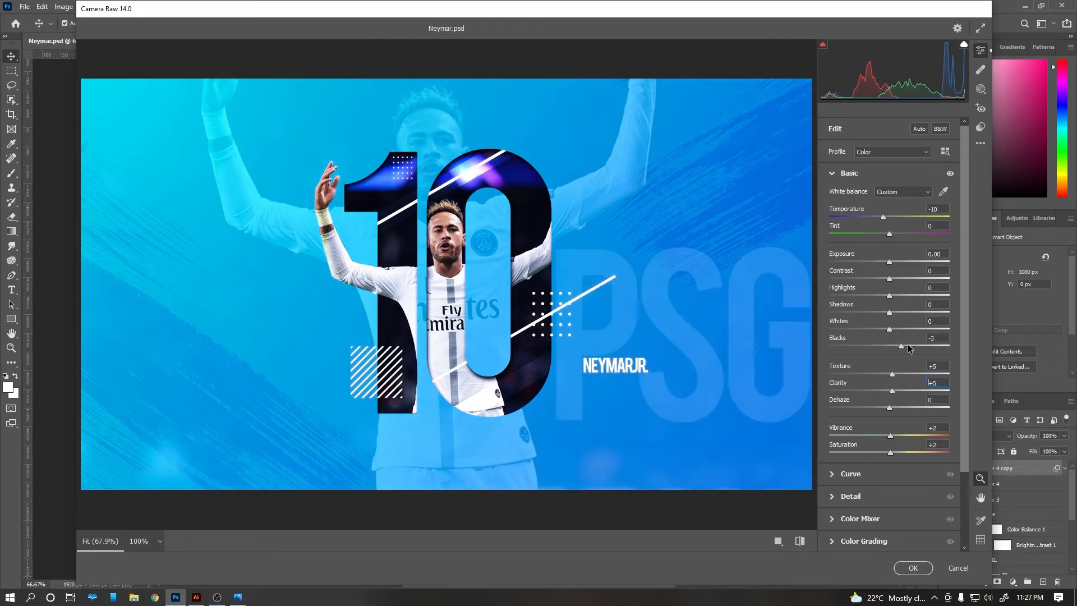
click(914, 568)
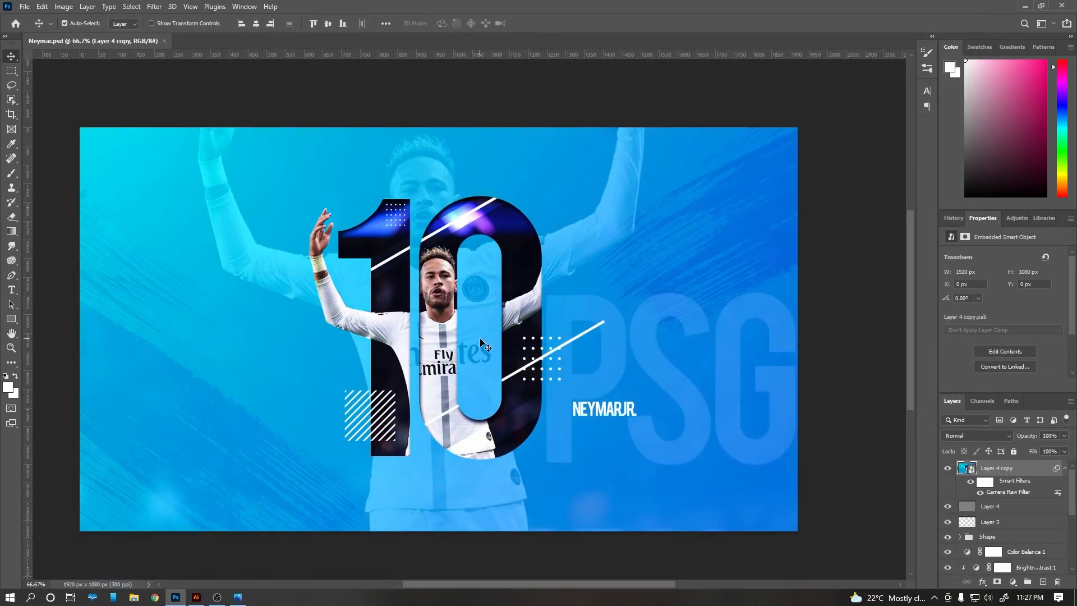